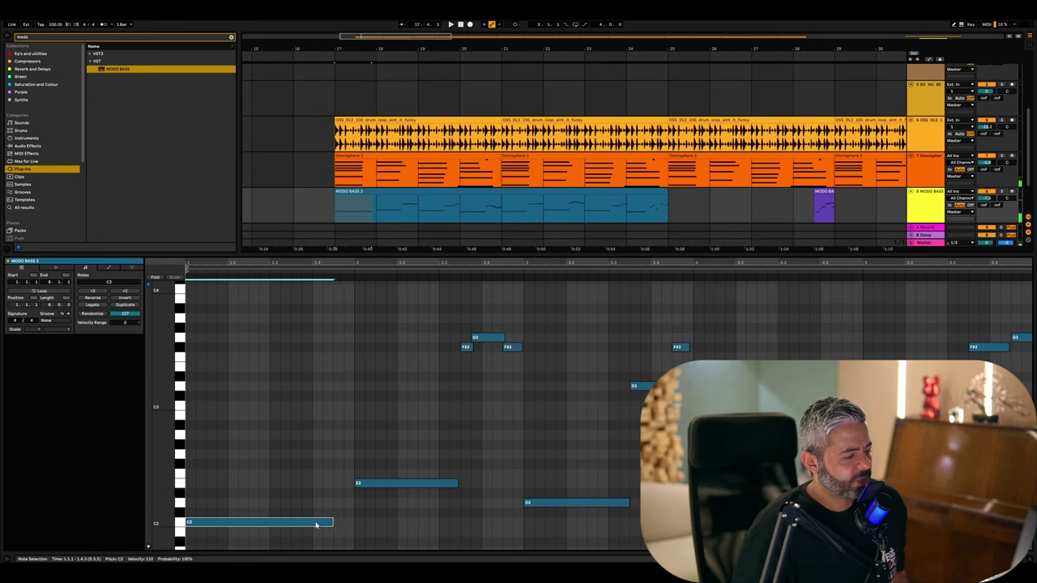
Add a D2 passing note after the first C2, extend it to the start of the E2, and audition the passage
click(339, 508)
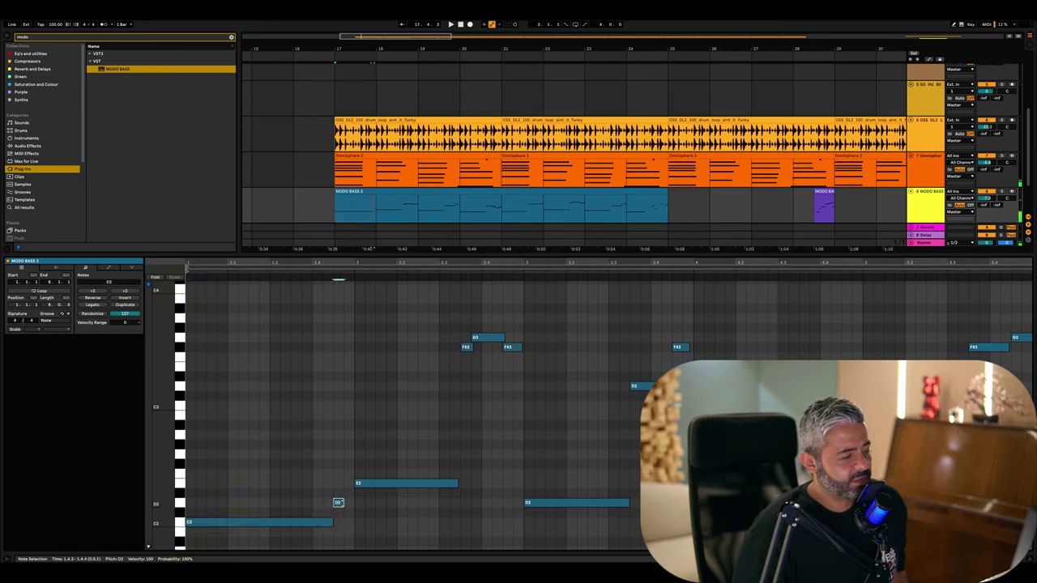
right_click(329, 503)
click(324, 456)
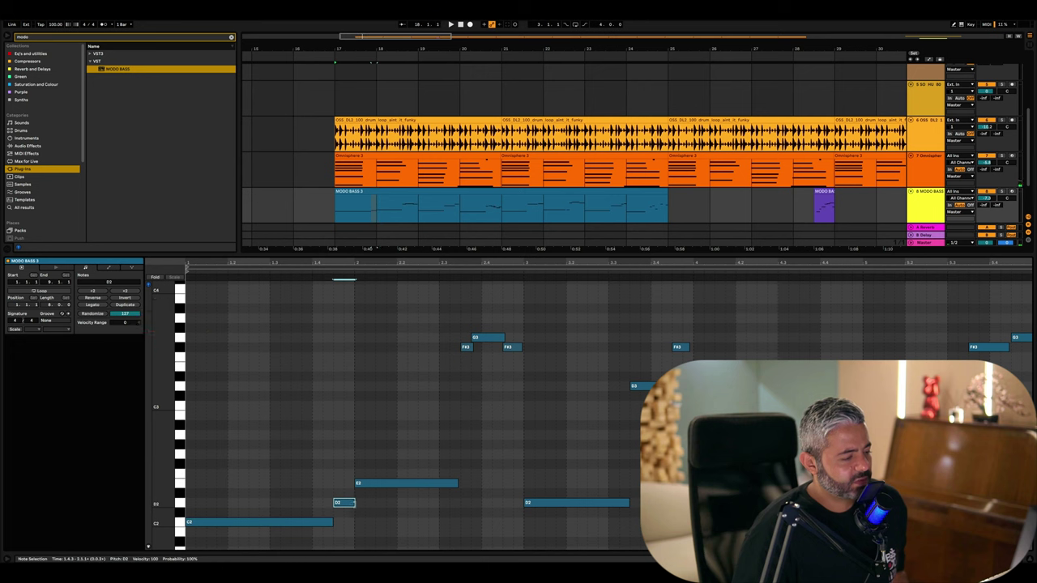
key(space)
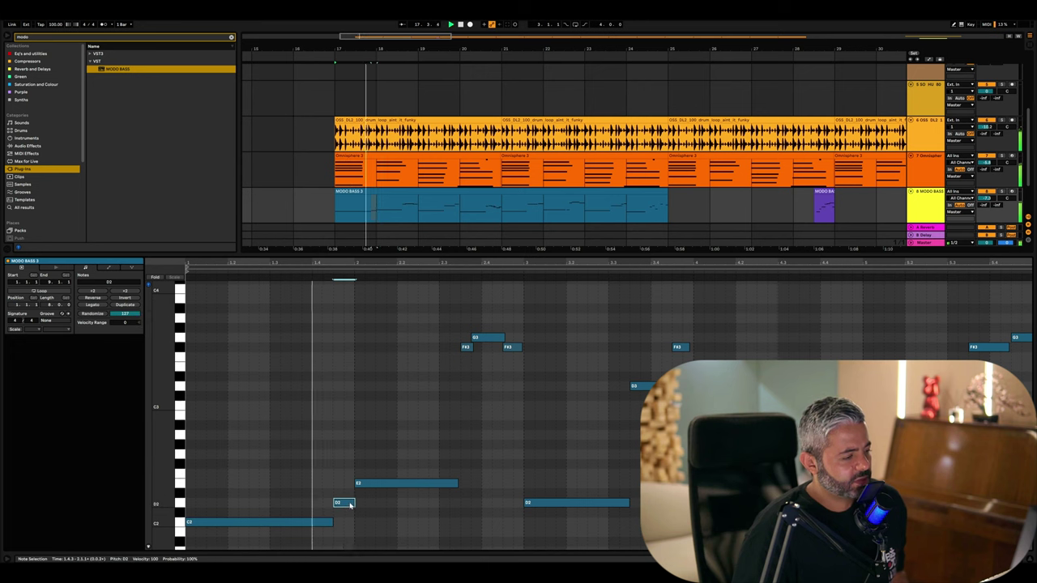
With a 1/16 grid, shorten the D2 passing note to start at 1.4.4 and lengthen the first C2 to meet it
click(333, 432)
right_click(329, 466)
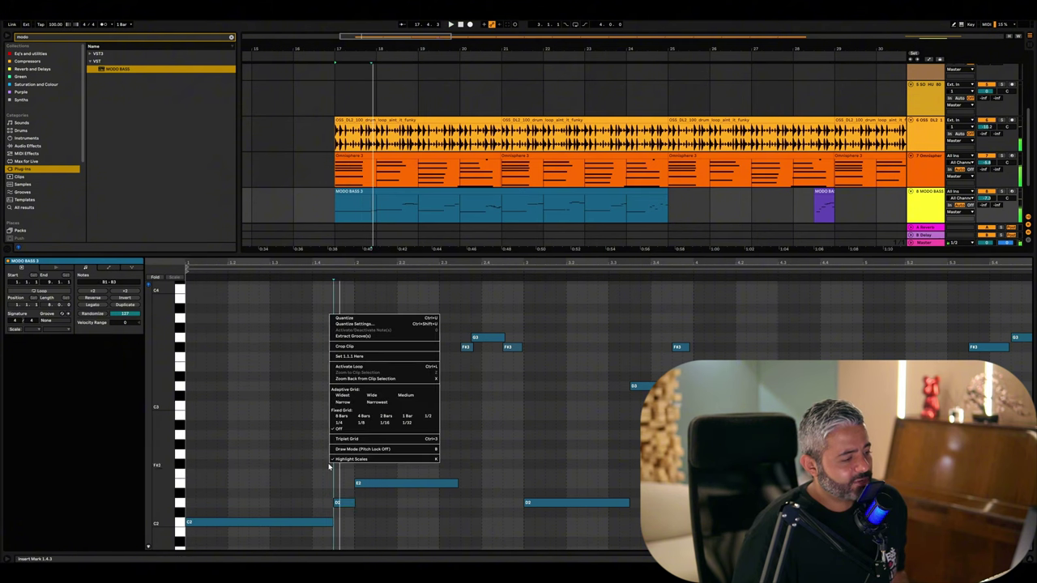
click(383, 425)
key(space)
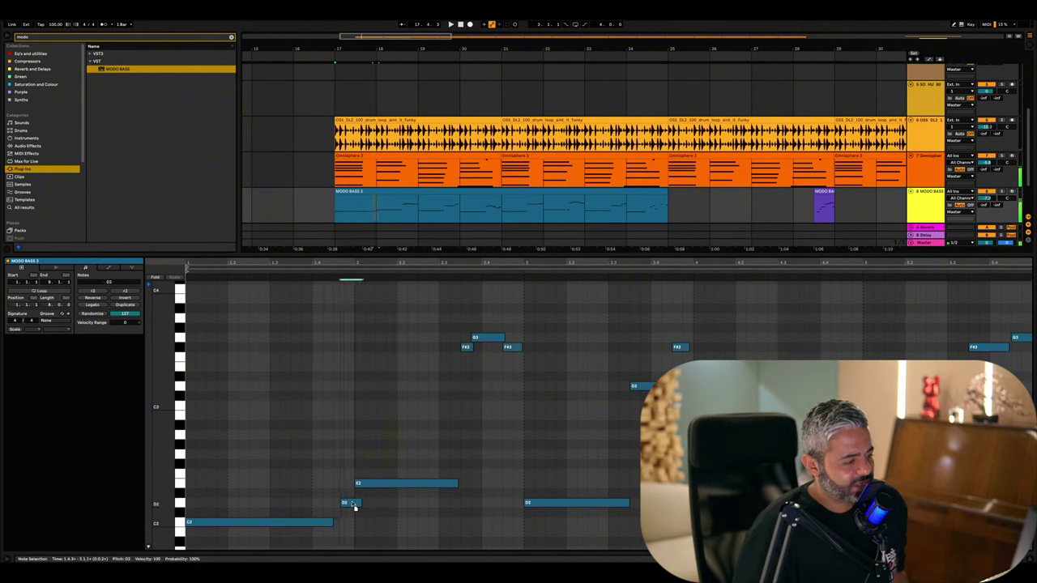
click(332, 523)
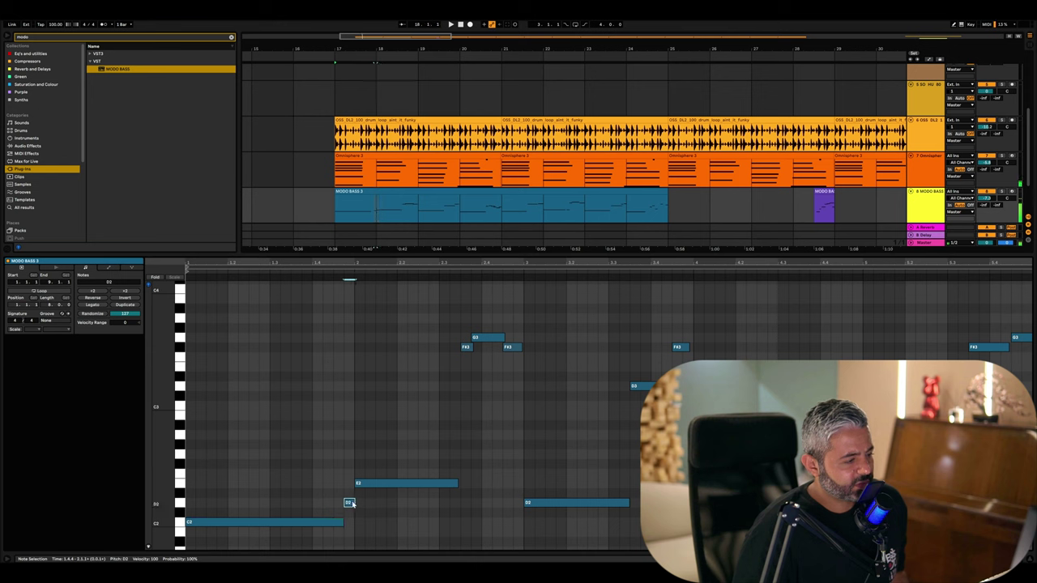
key(space)
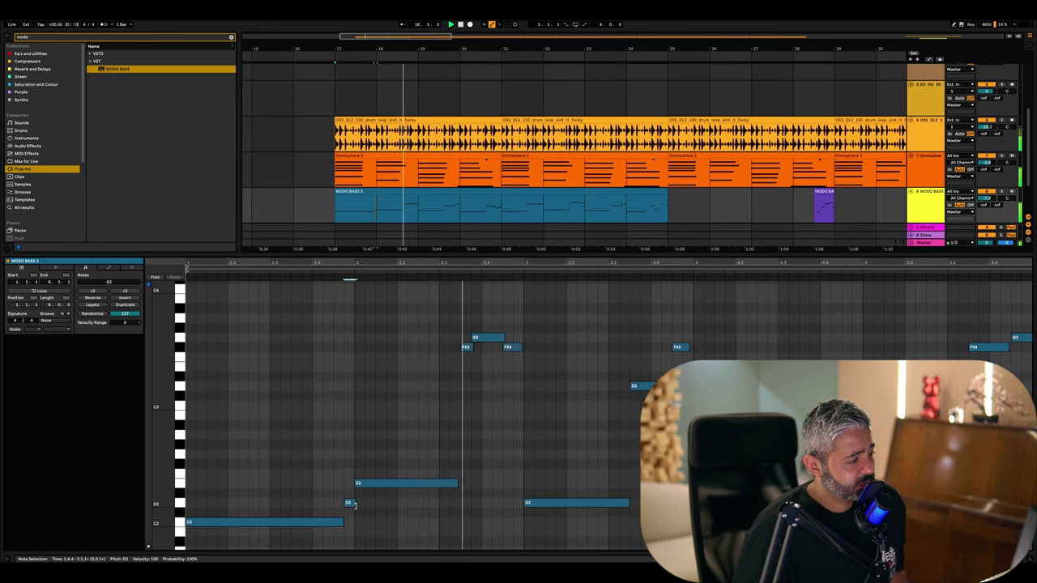
Try the F#3–G3–F#3 run at the end of bar 2 one octave lower and restore its original octave
drag(426, 312, 535, 400)
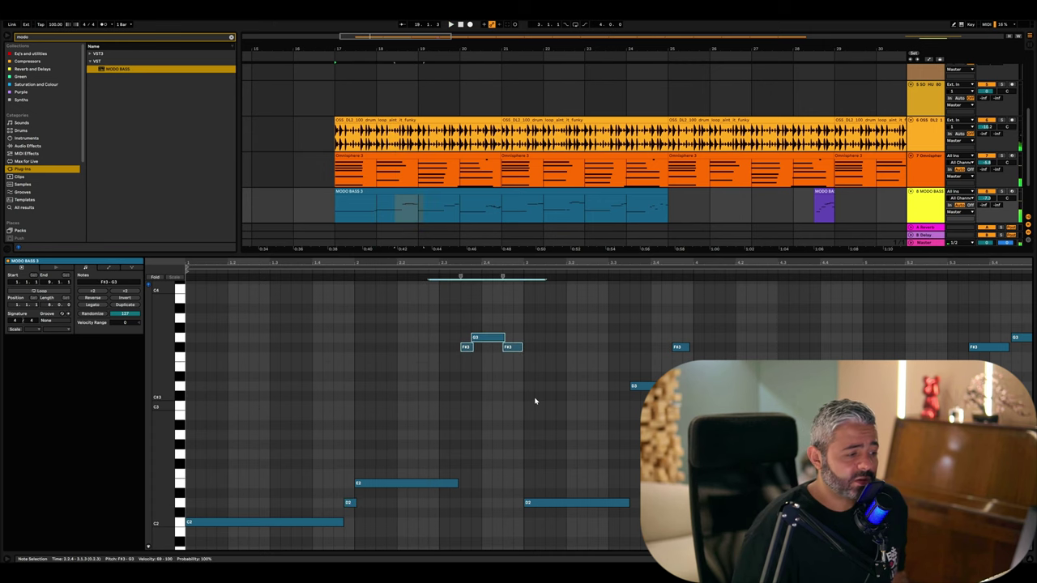
key(shift+Down)
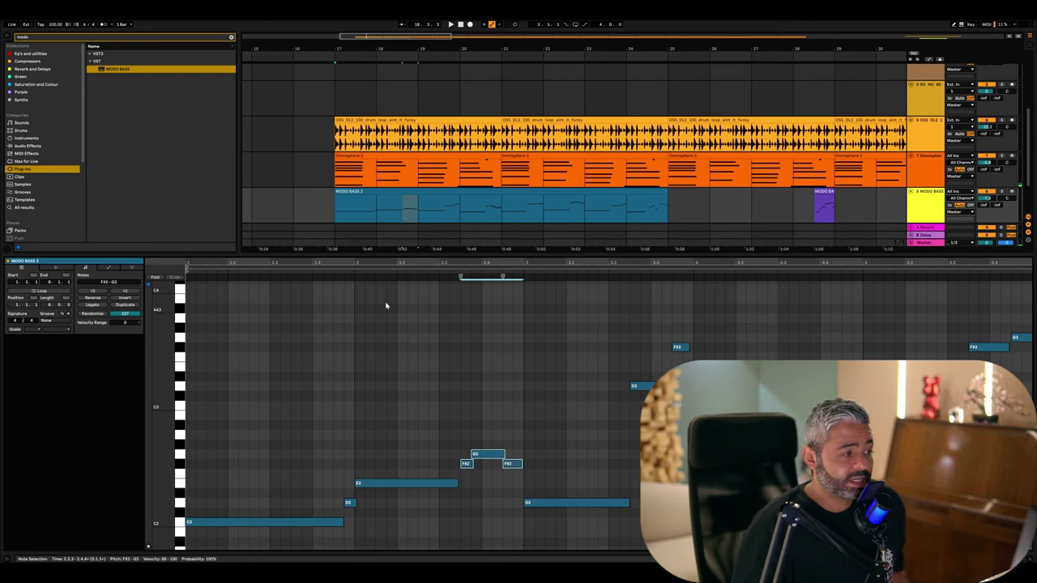
key(space)
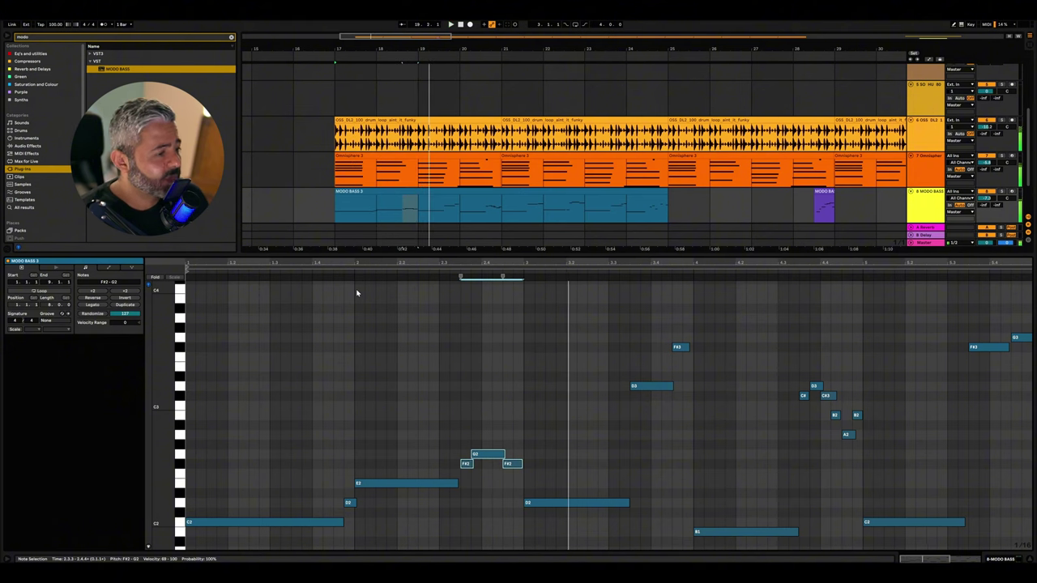
key(shift+Up)
key(space)
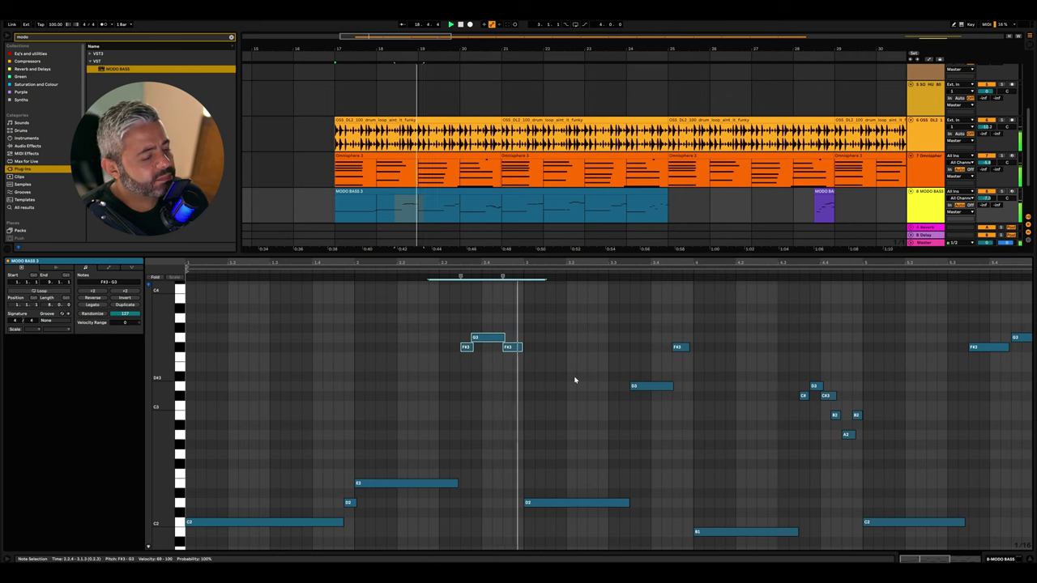
With the grid off, add a short B2 note at about velocity 40 at the end of bar 3 and shorten the preceding F#3
click(599, 389)
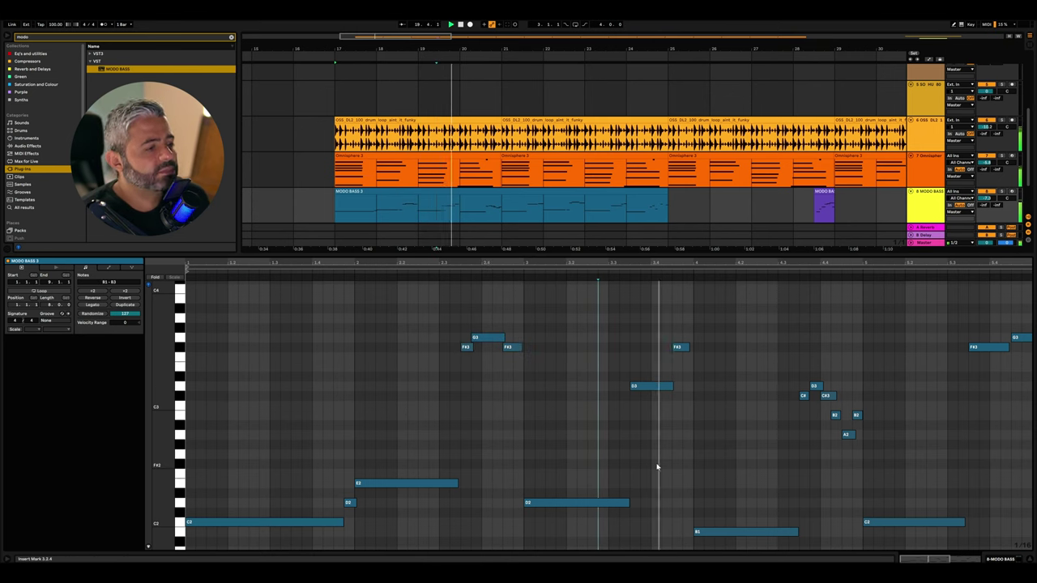
click(652, 386)
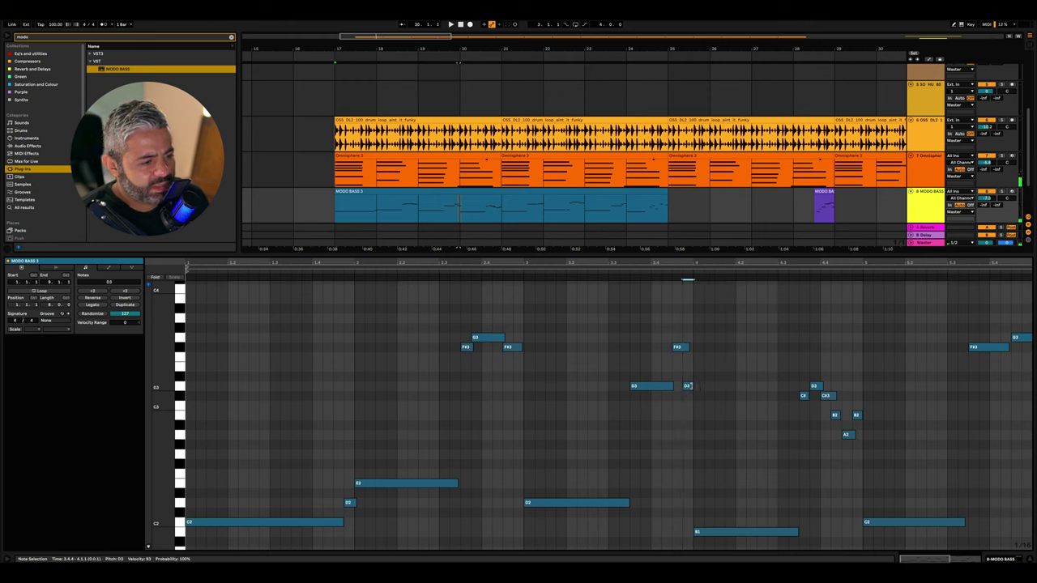
right_click(678, 350)
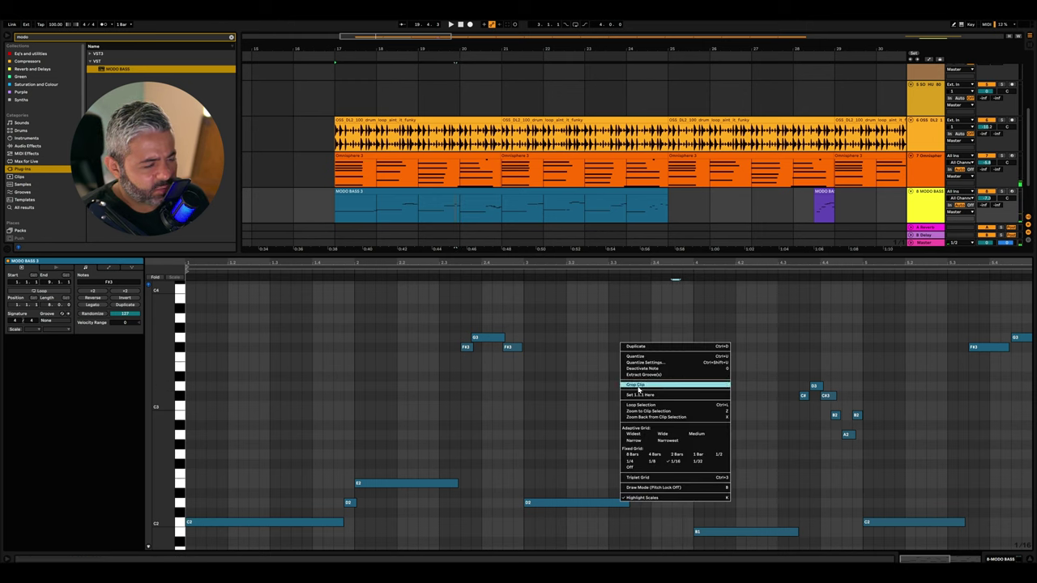
click(684, 362)
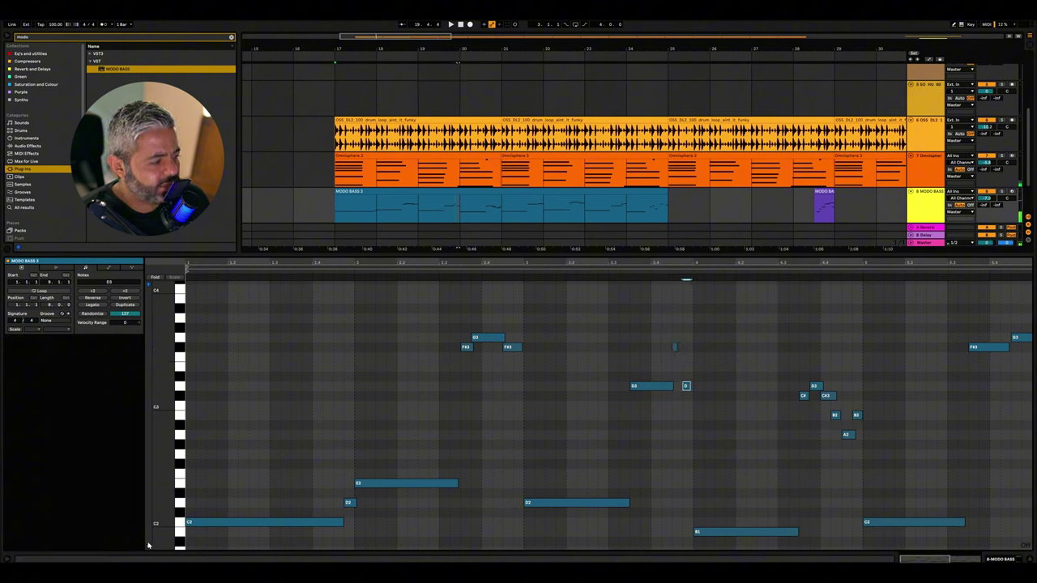
click(149, 548)
click(674, 347)
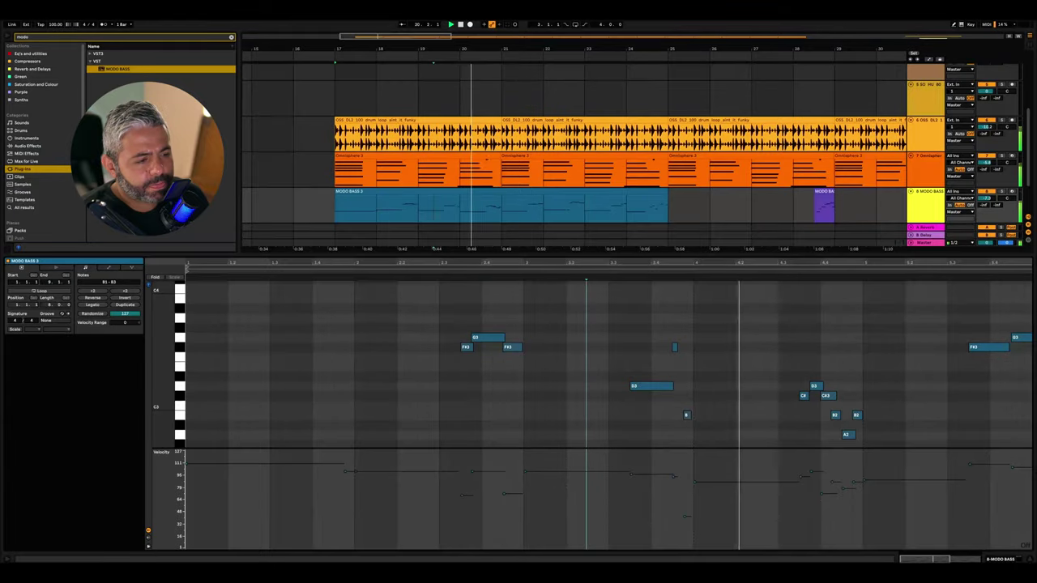
Lengthen the F#3 at the end of bar 3 to meet the short B2 note and audition the passage
key(ctrl+alt+l)
key(ctrl+alt+l)
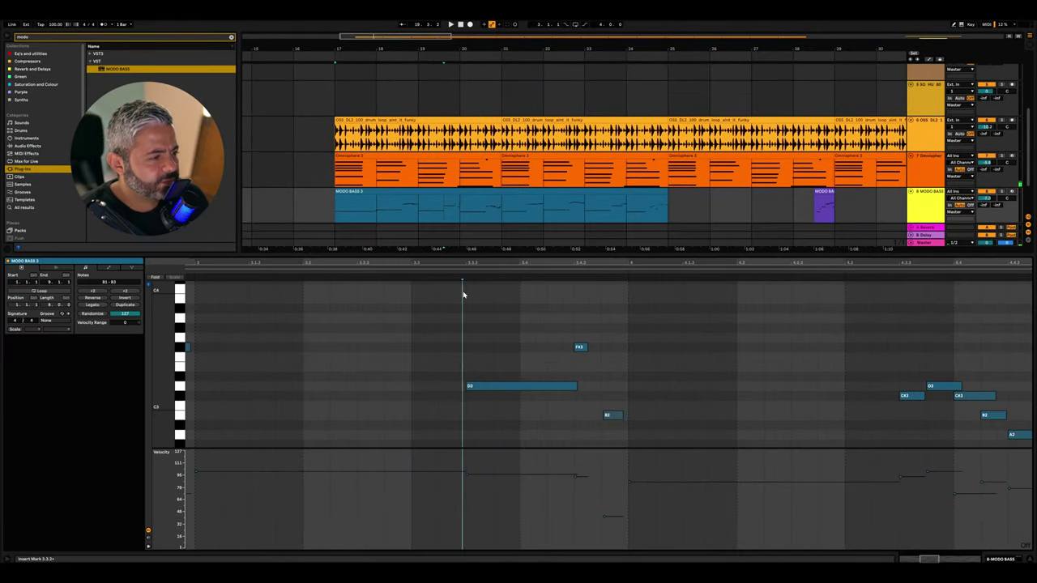
key(space)
drag(585, 347, 603, 349)
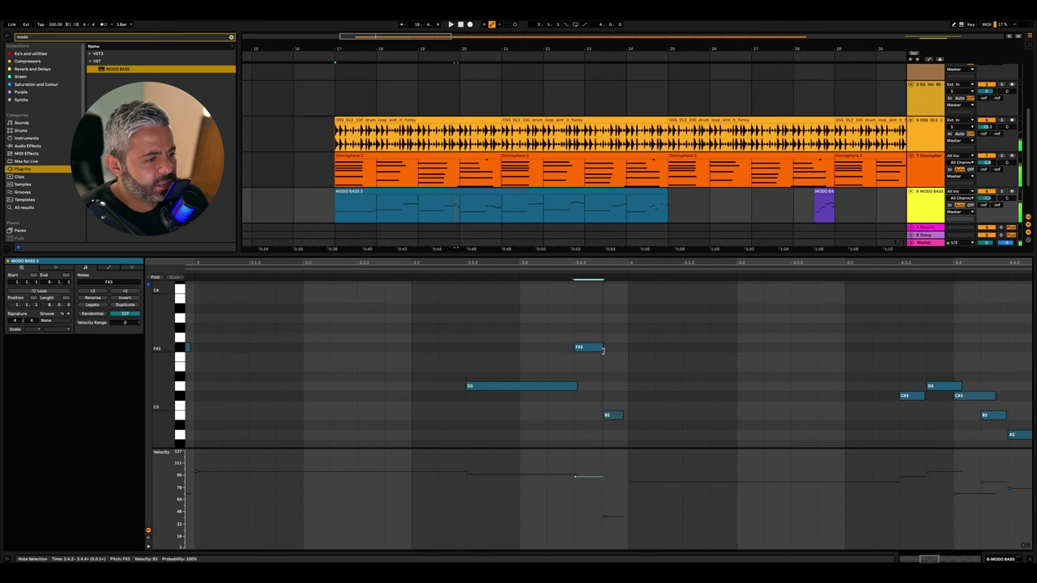
click(398, 273)
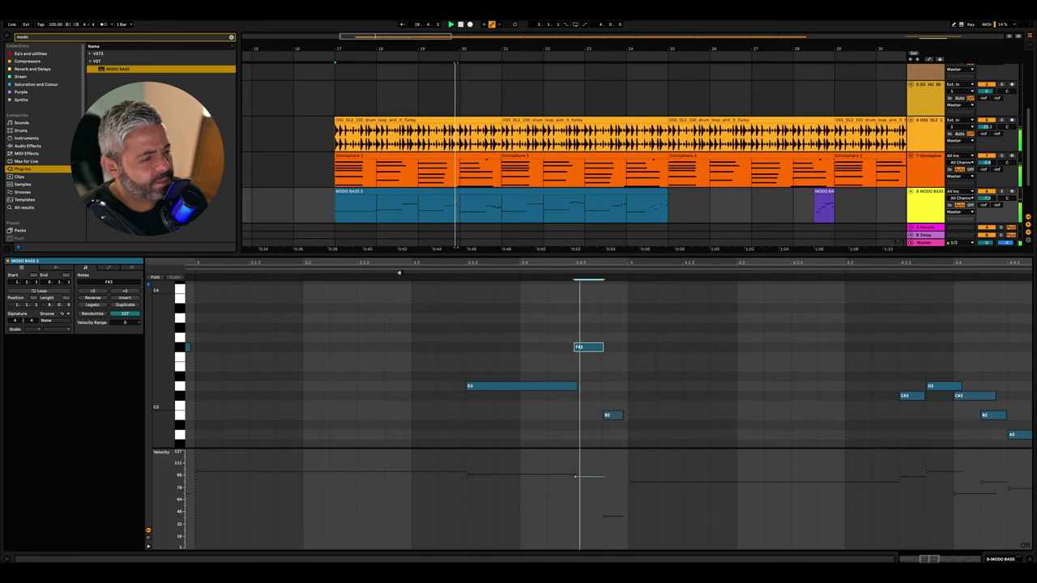
click(529, 323)
Shrink the velocity lane and enlarge the MIDI note editor to show more of the bass clip's notes
key(minus)
scroll(629, 405, down, 6)
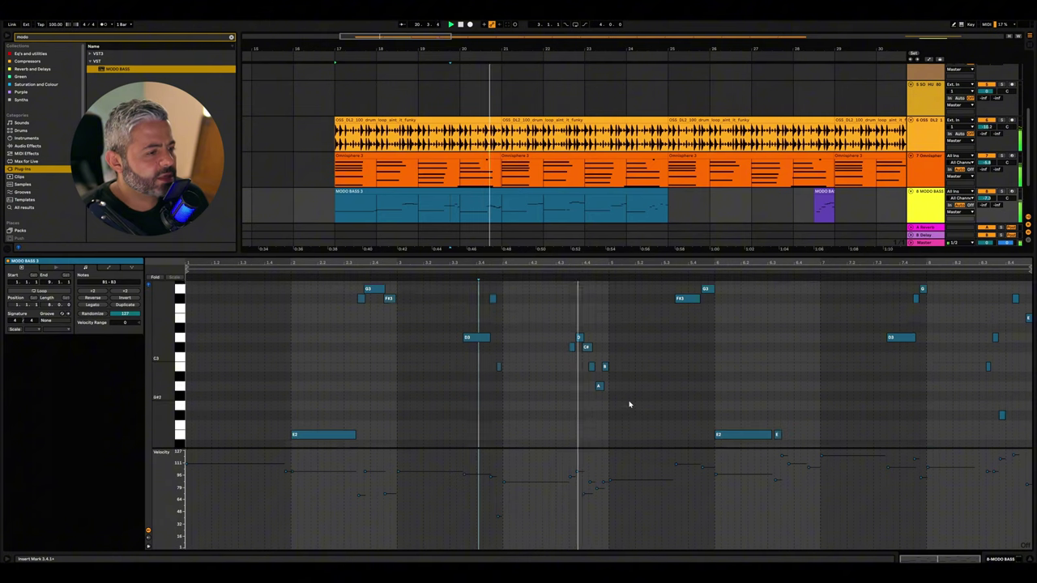
scroll(381, 372, up, 2)
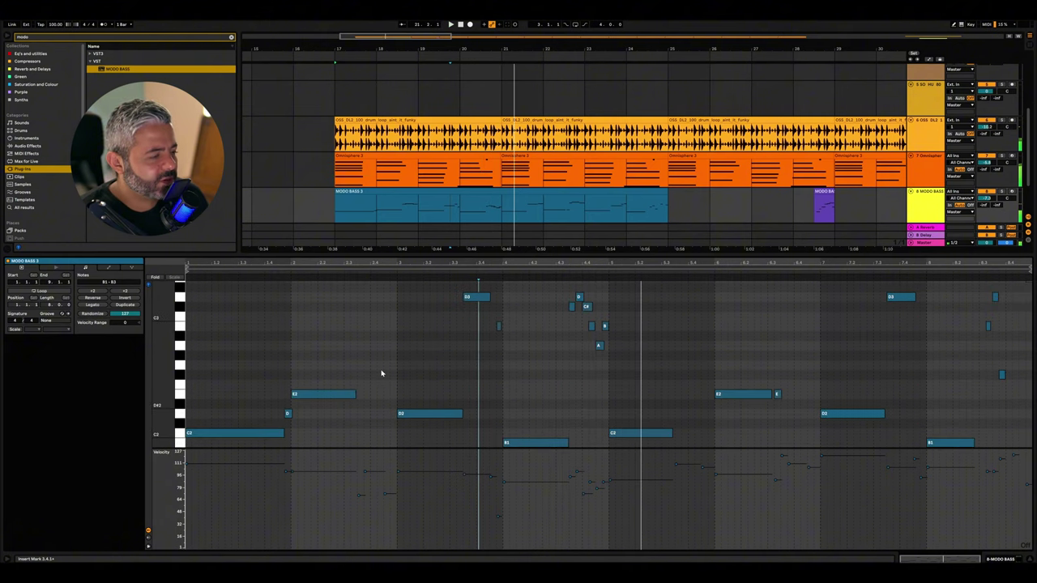
drag(429, 450, 433, 502)
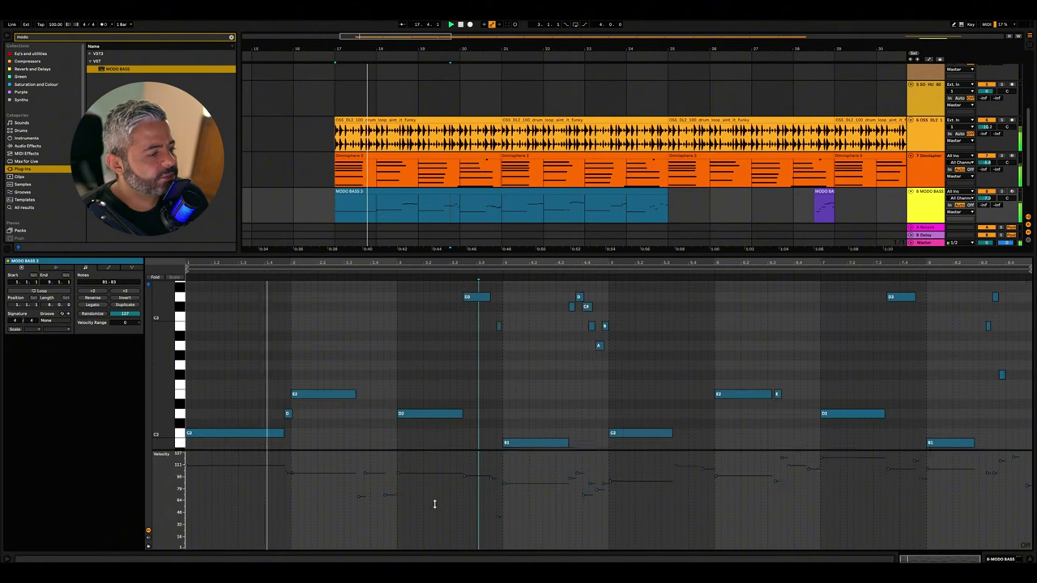
scroll(411, 435, up, 2)
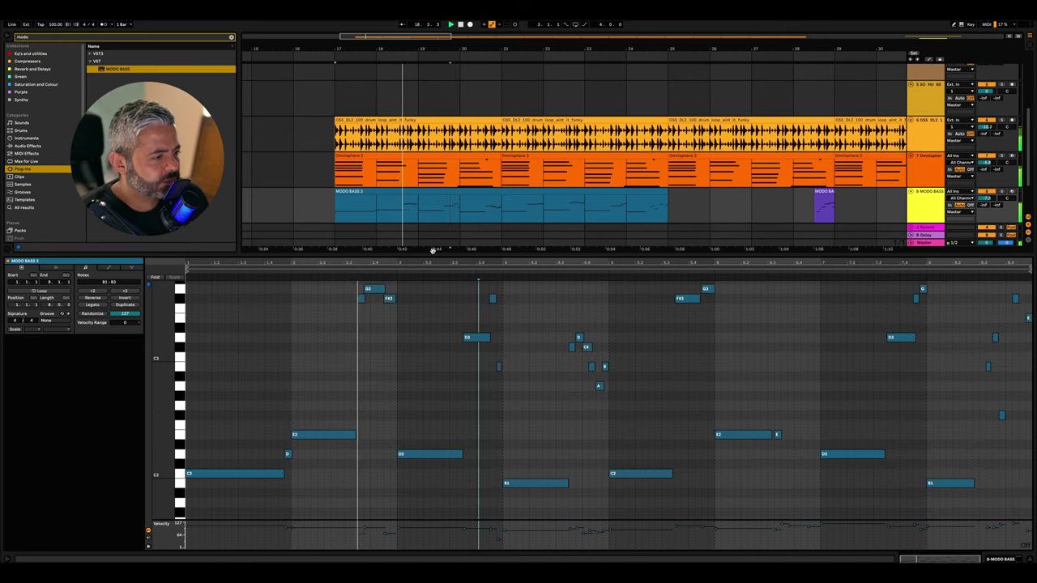
drag(433, 259, 434, 257)
drag(440, 189, 442, 160)
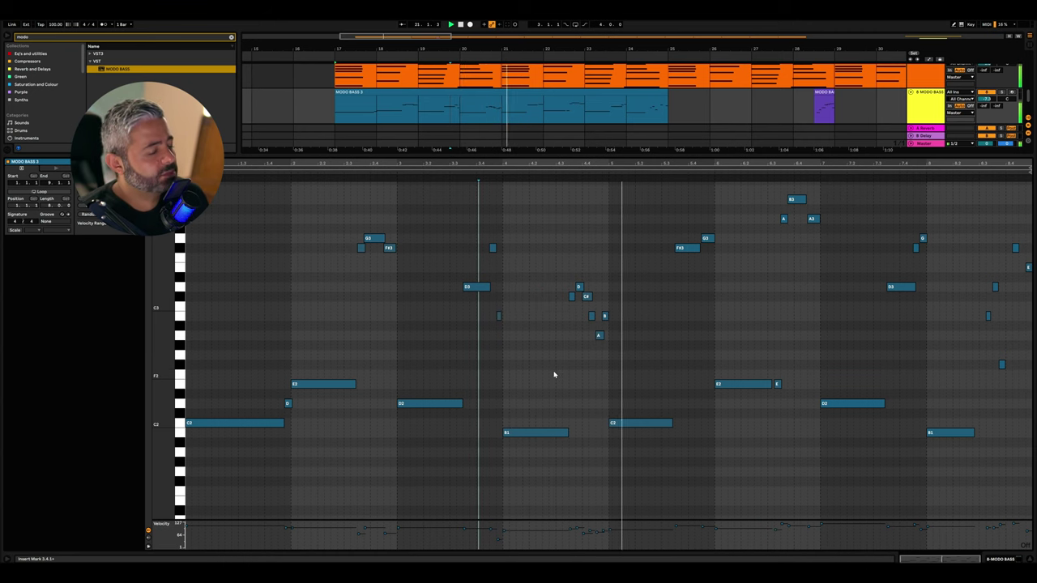
Raise the second C#3 in the run at the end of bar 4 to F#3 and set the fixed grid to 1/16
click(554, 180)
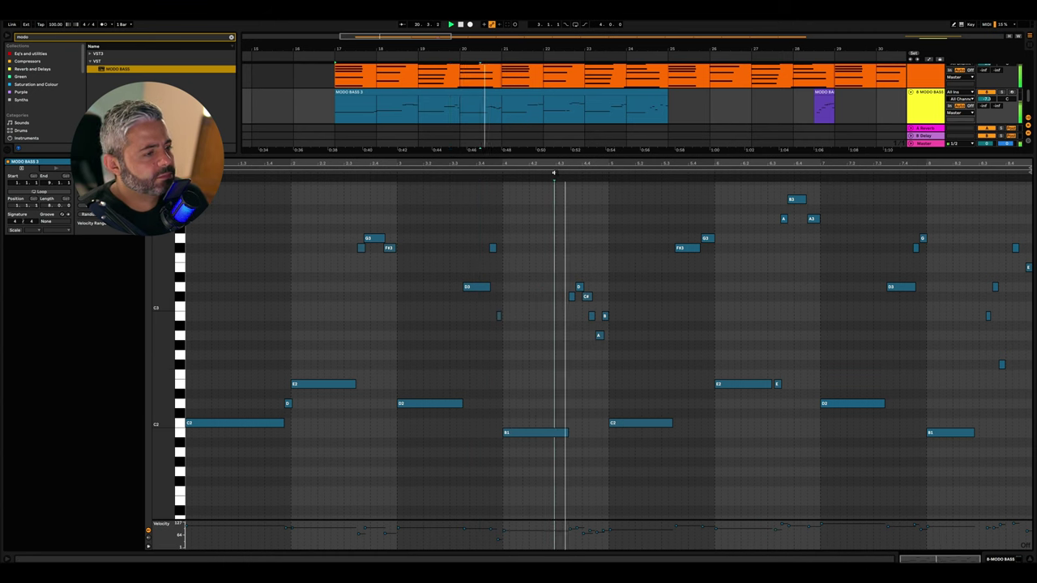
click(557, 183)
click(571, 317)
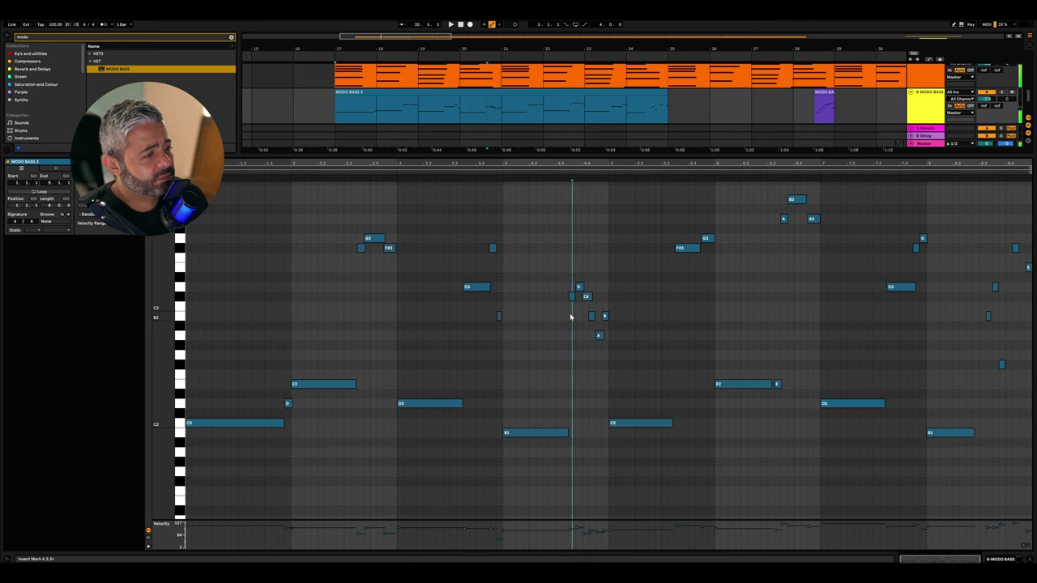
click(571, 298)
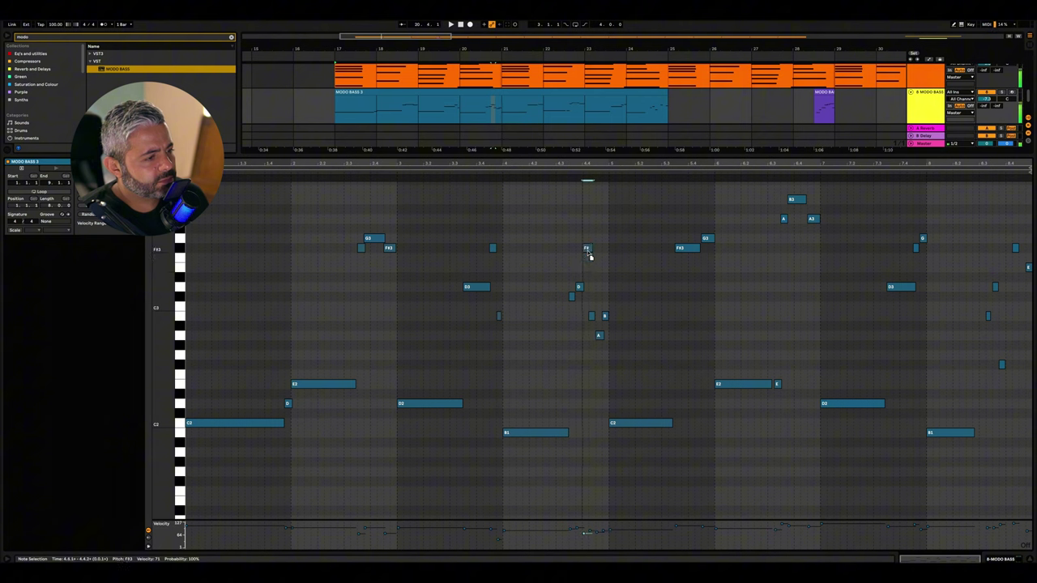
right_click(588, 249)
click(597, 374)
right_click(600, 375)
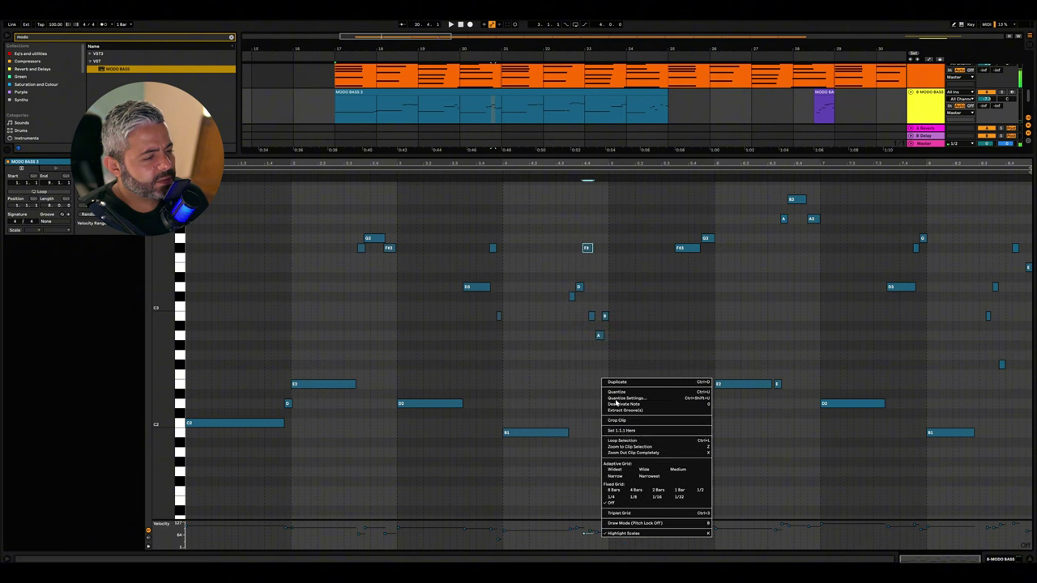
click(656, 498)
click(540, 172)
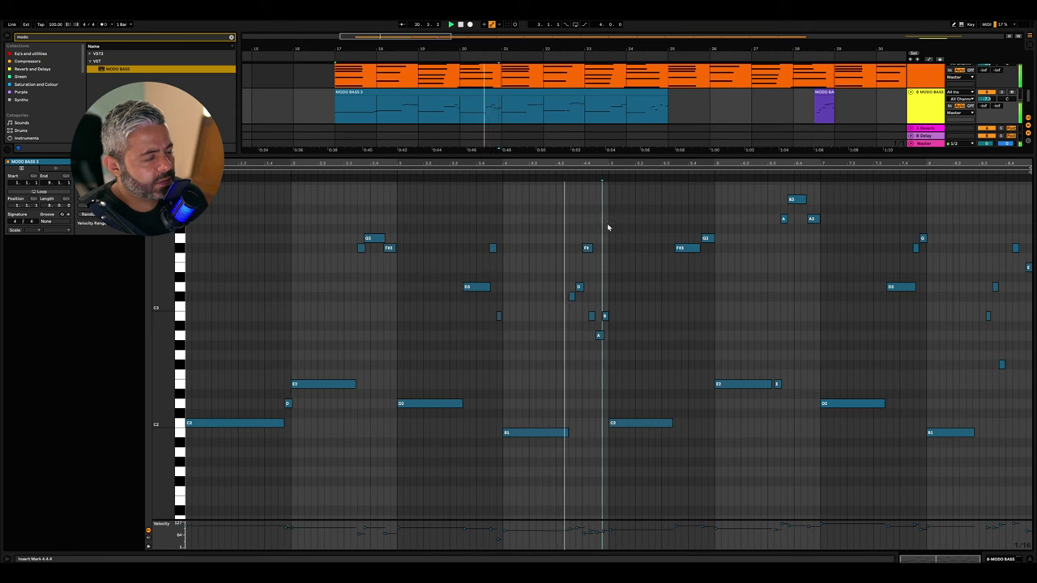
Try the G3 at the end of bar 5 as B3, also with the preceding F#3 an octave lower, and restore both pitches
scroll(608, 234, up, 2)
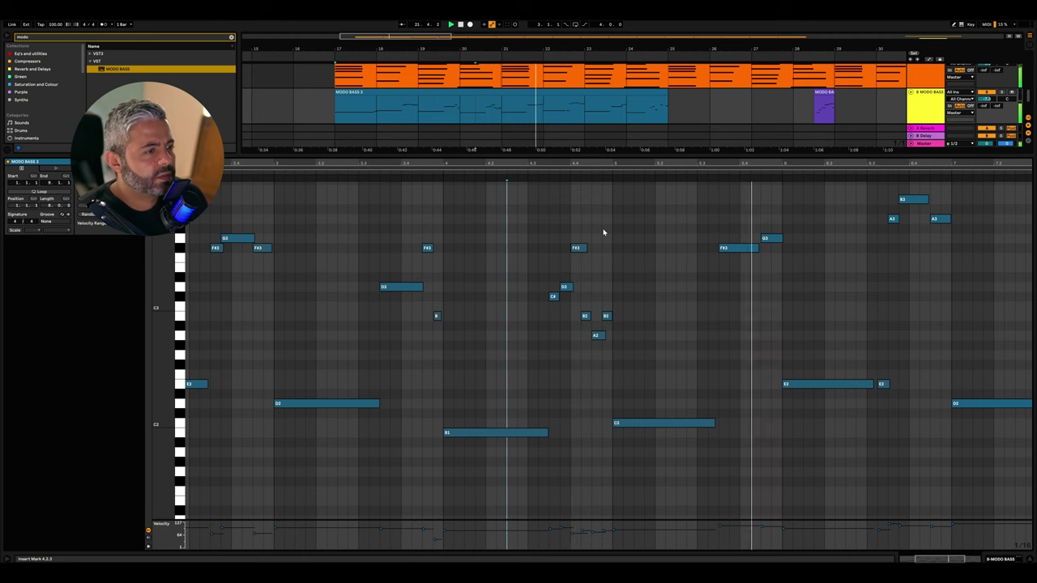
click(601, 171)
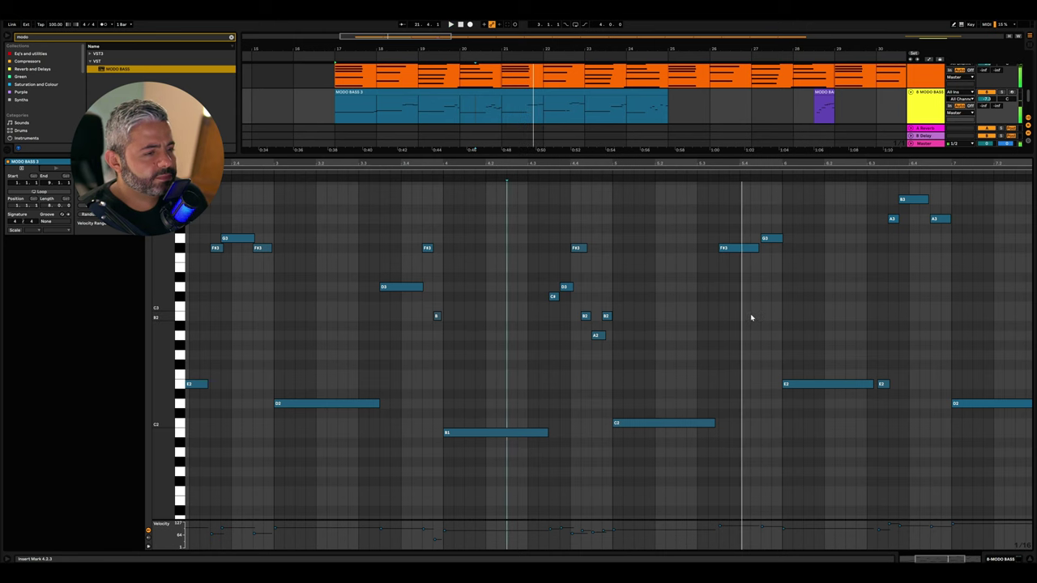
drag(774, 241, 786, 275)
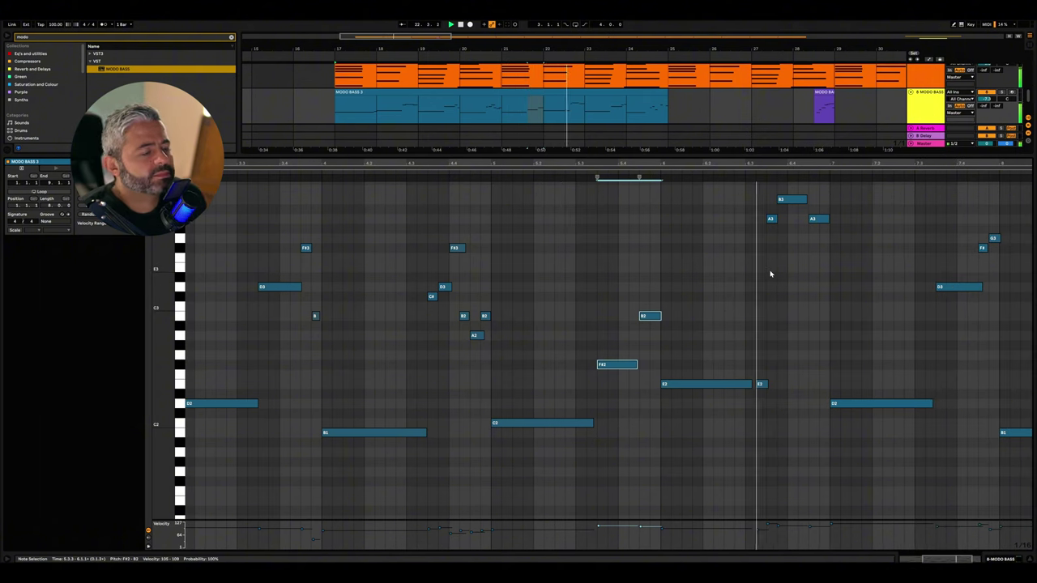
key(shift+Up)
click(649, 245)
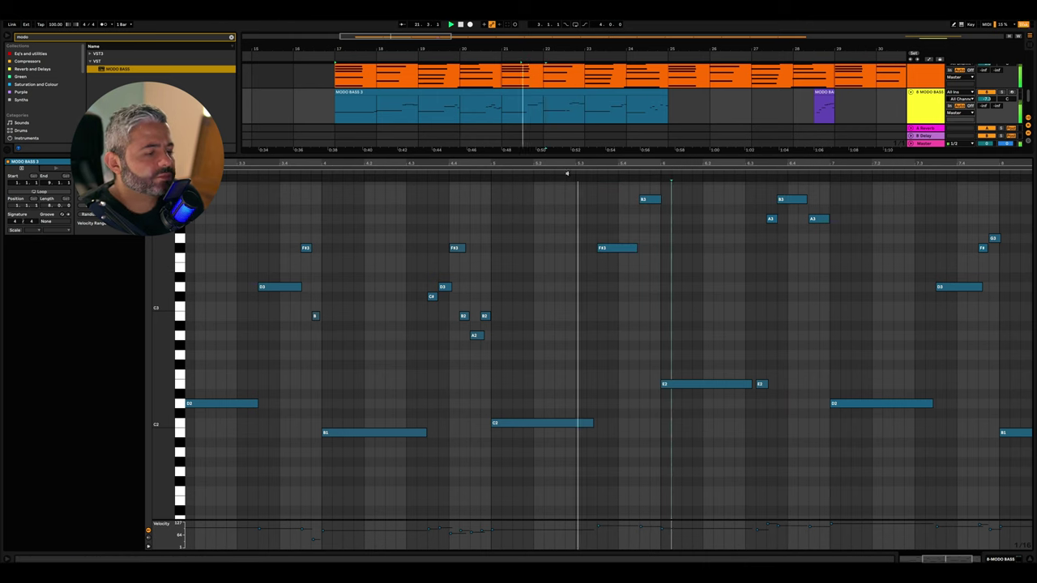
click(646, 201)
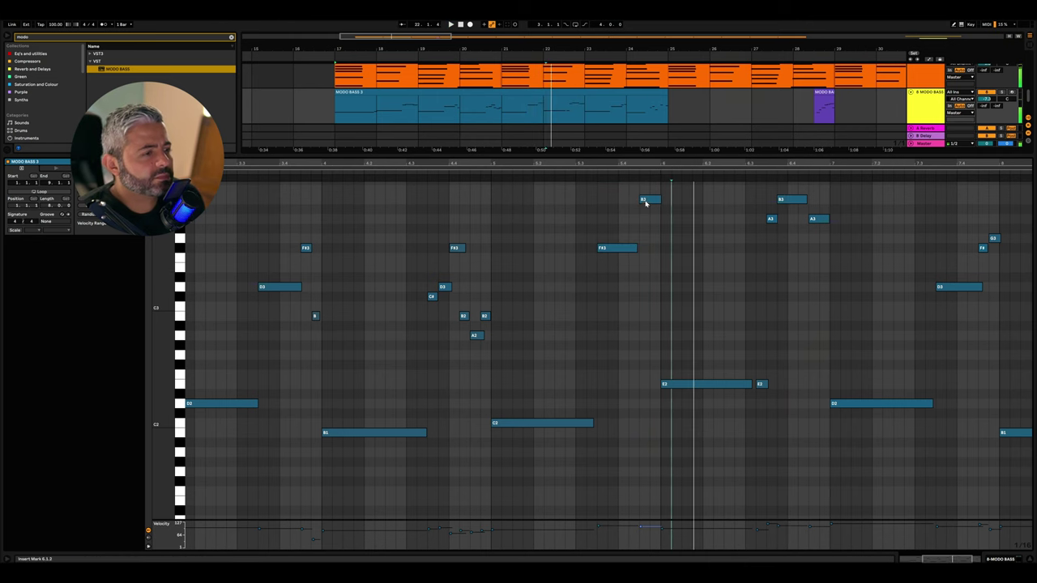
drag(645, 203, 649, 230)
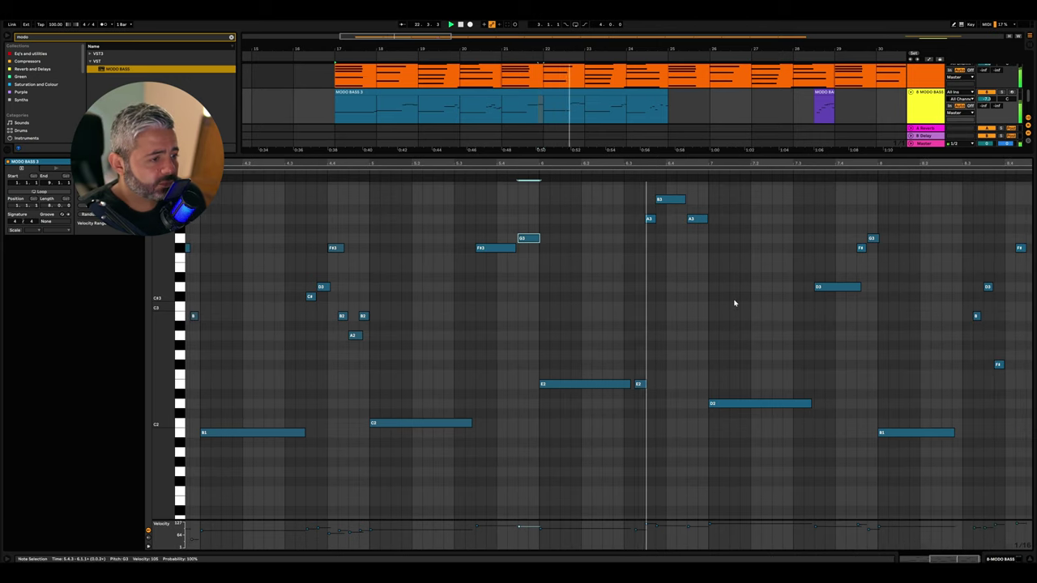
Transpose the A3, B3, A3 figure at the end of bar 6 down an octave and audition the passage
scroll(617, 205, up, 1)
drag(617, 205, 745, 300)
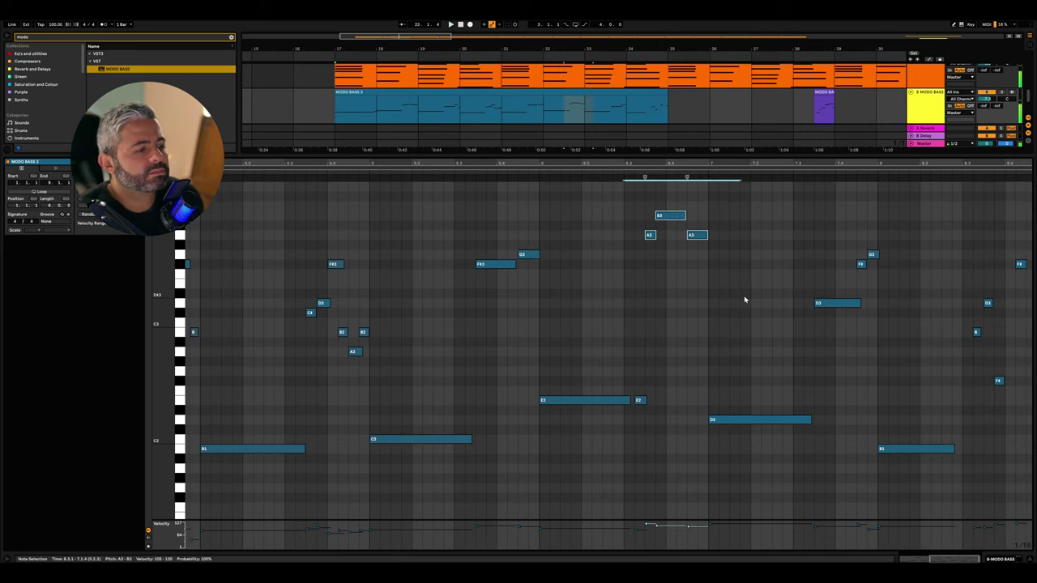
key(shift+Down)
key(shift+Up)
key(shift+Right)
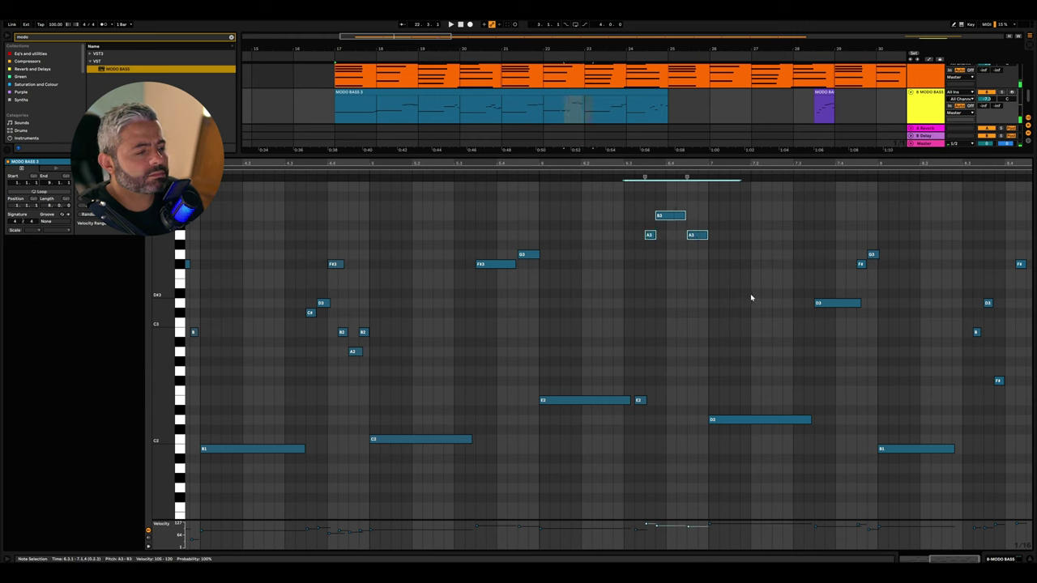
key(Down)
key(Up)
key(shift+Down)
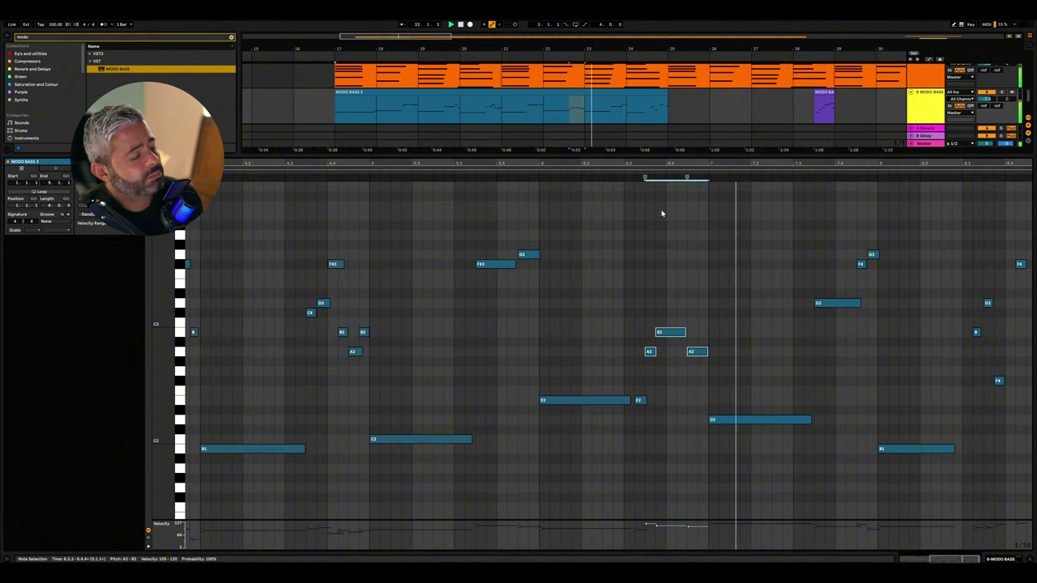
scroll(803, 348, right, 1)
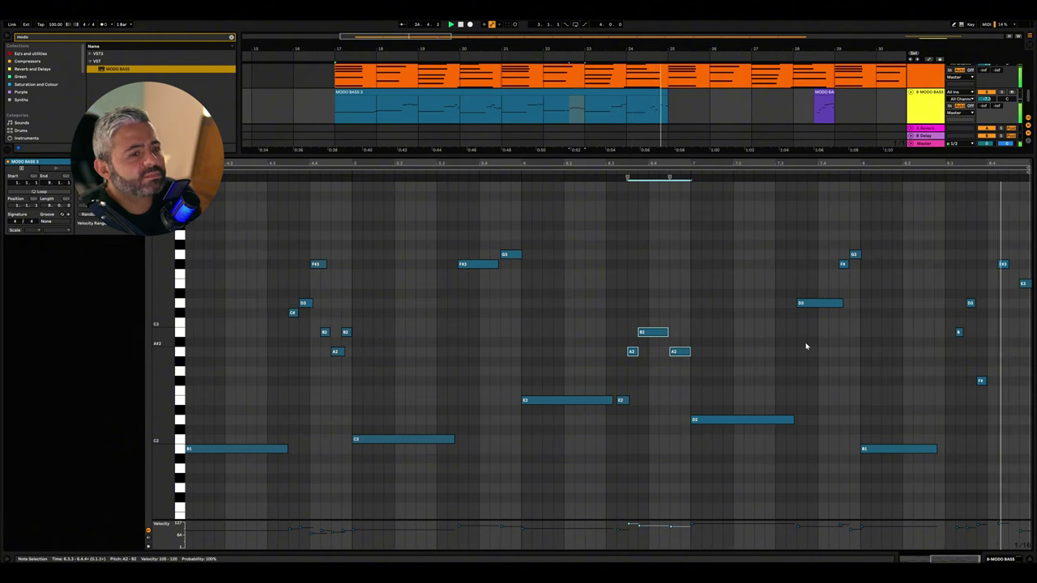
Play the arrangement from bar 17 while balancing the MODO BASS and drum loop volumes, setting the drum loop to -11.3 dB
key(ctrl+alt+l)
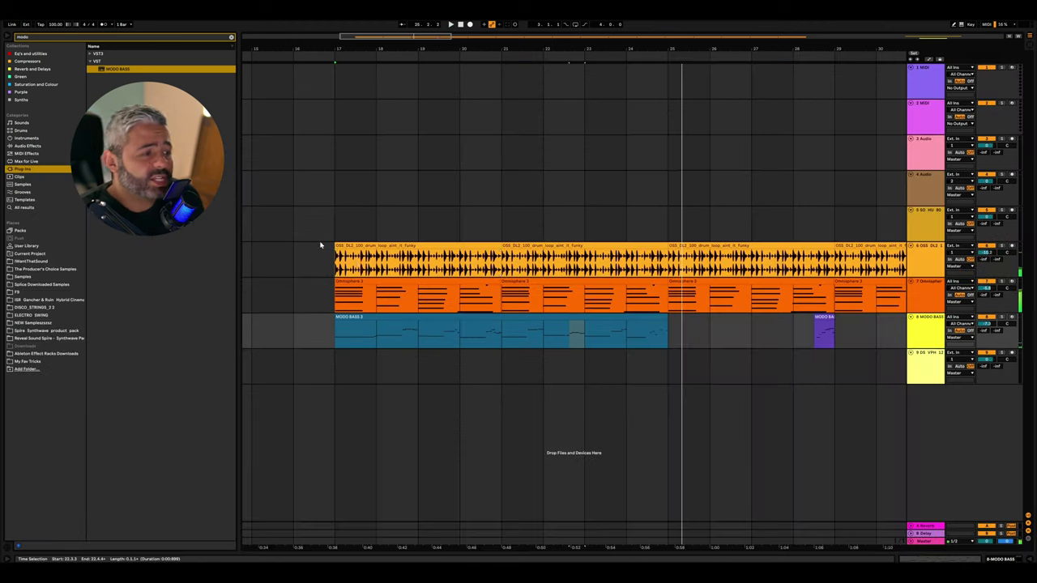
click(336, 346)
key(space)
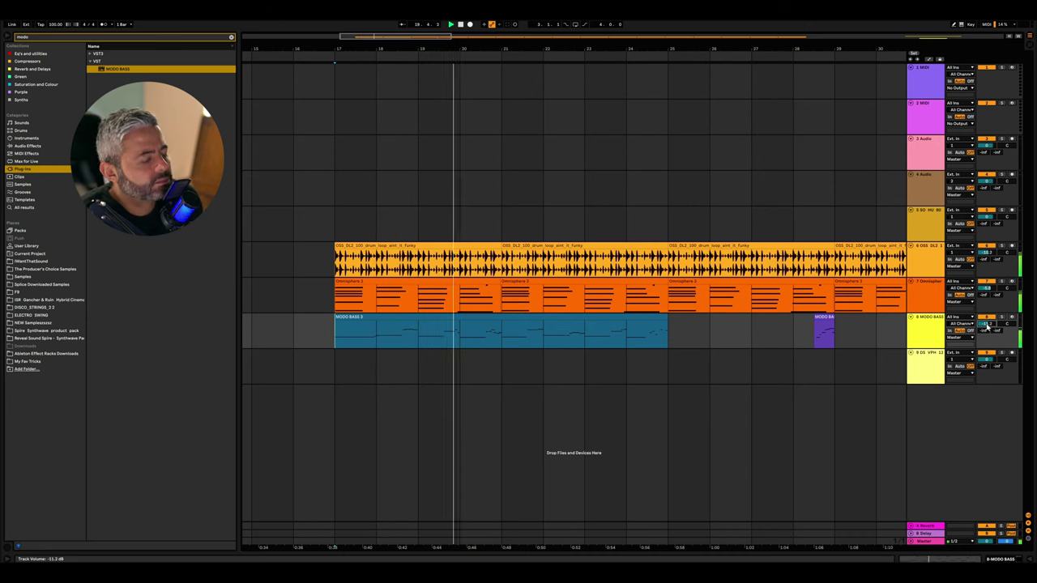
drag(986, 323, 986, 321)
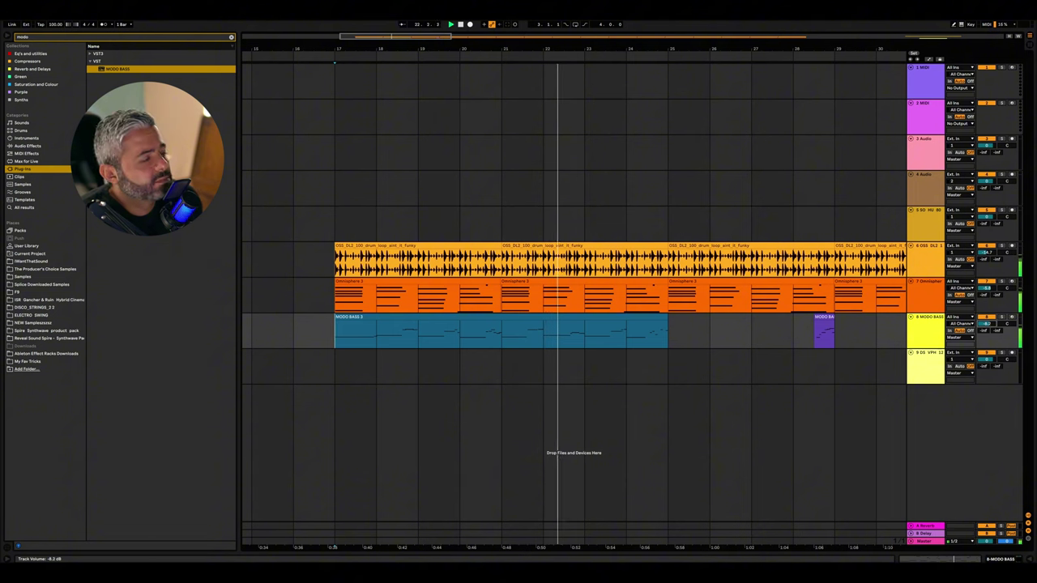
drag(986, 324, 986, 327)
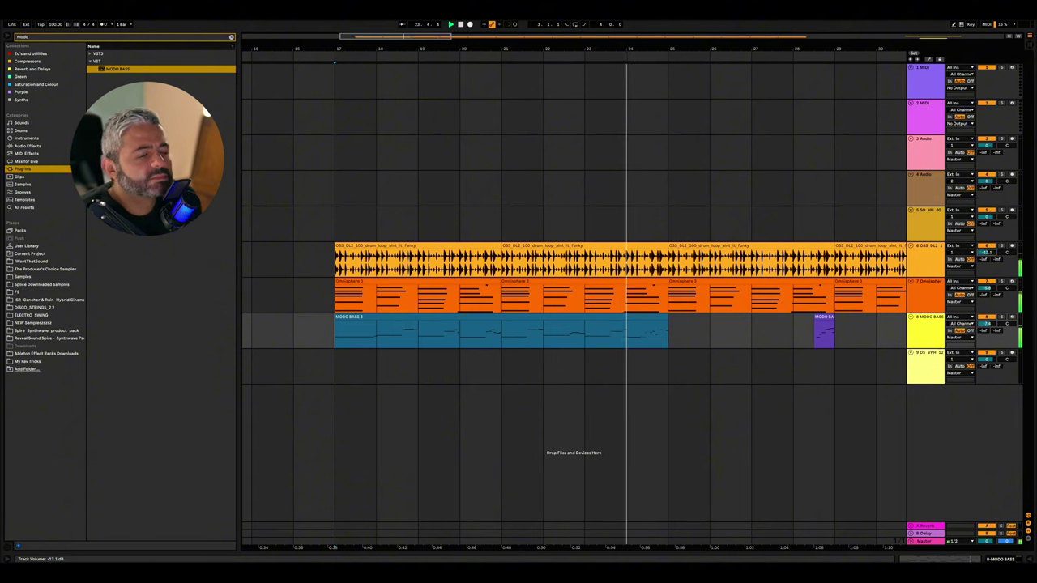
drag(987, 254, 987, 252)
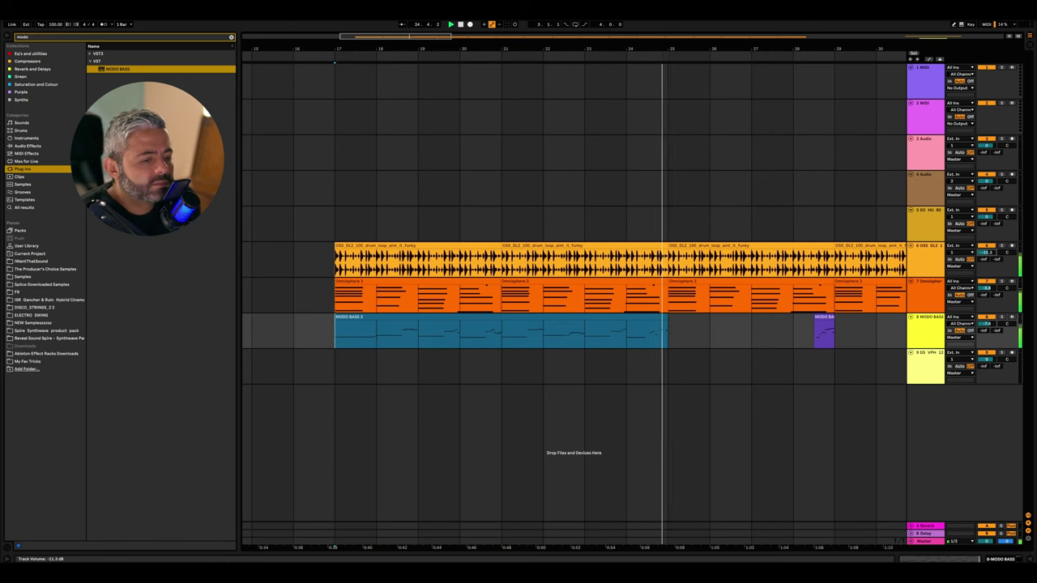
Stop playback and move the short purple MODO BASS clip out of the way to about bar 52
click(753, 357)
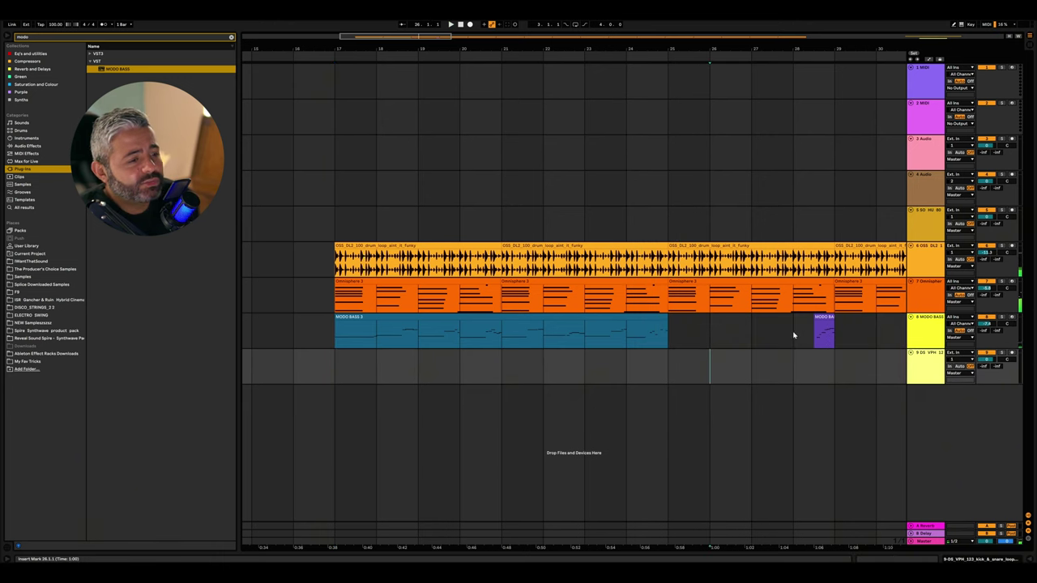
scroll(794, 335, right, 5)
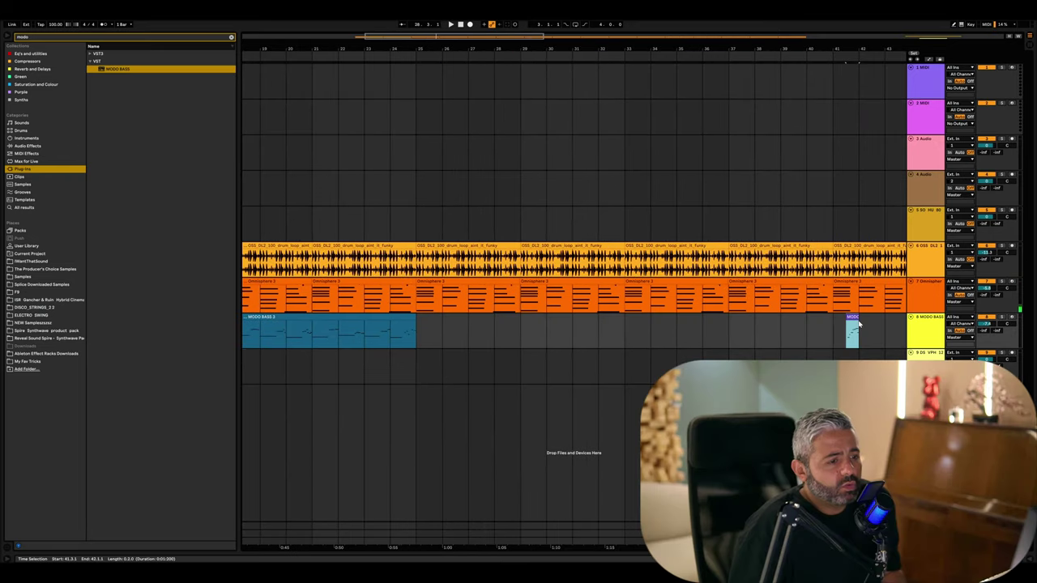
key(minus)
scroll(730, 335, right, 1)
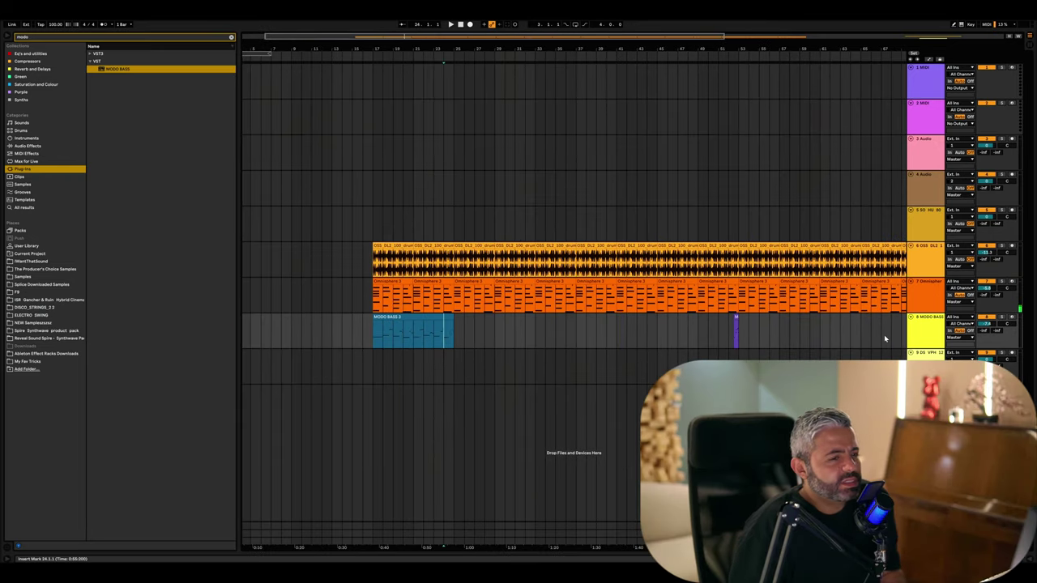
Create a second, record-armed MODO BASS track without clips below the first and start playback from bar 24
click(476, 358)
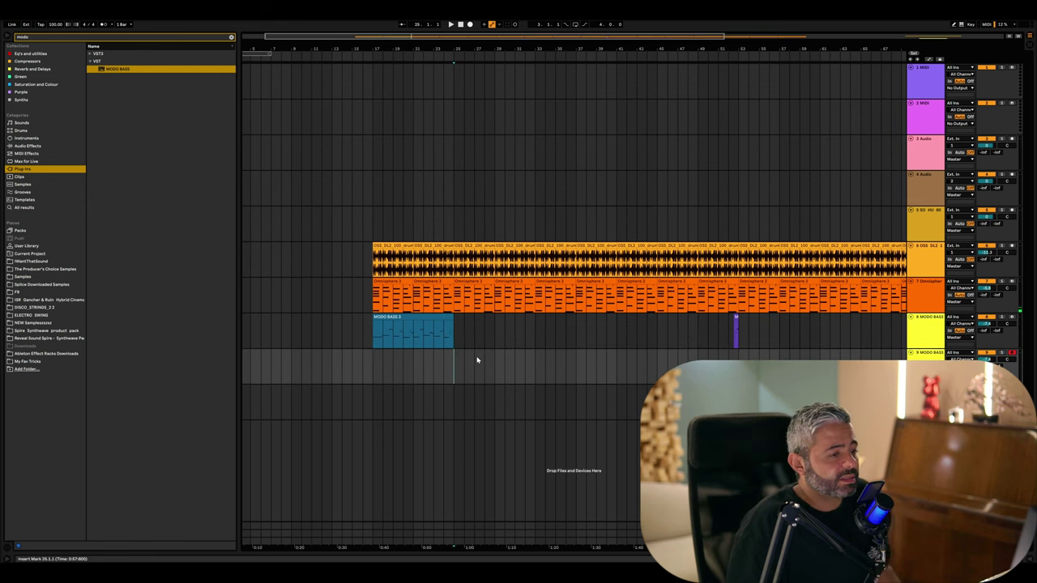
key(plus)
key(plus)
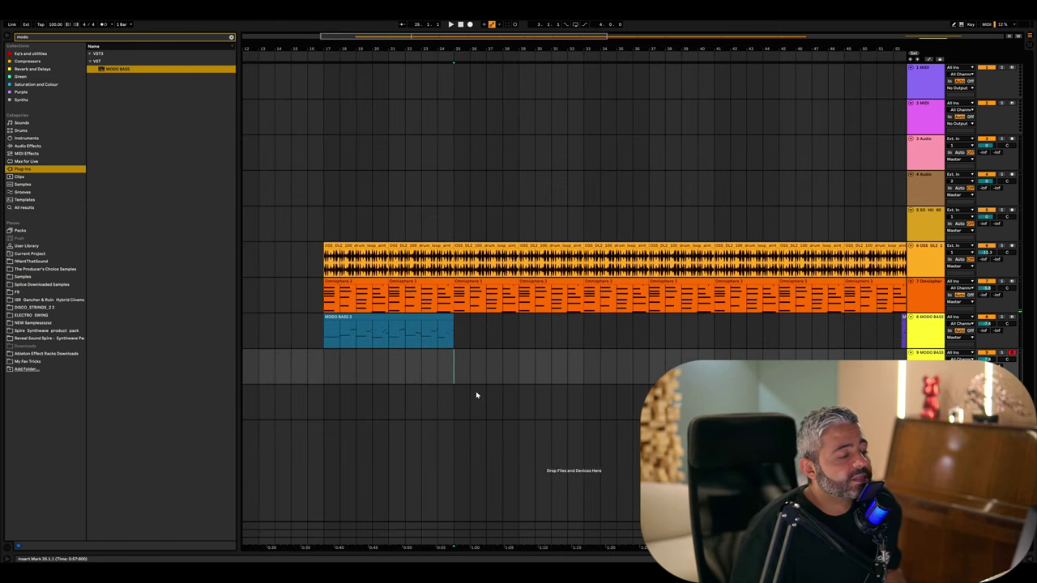
click(437, 370)
key(space)
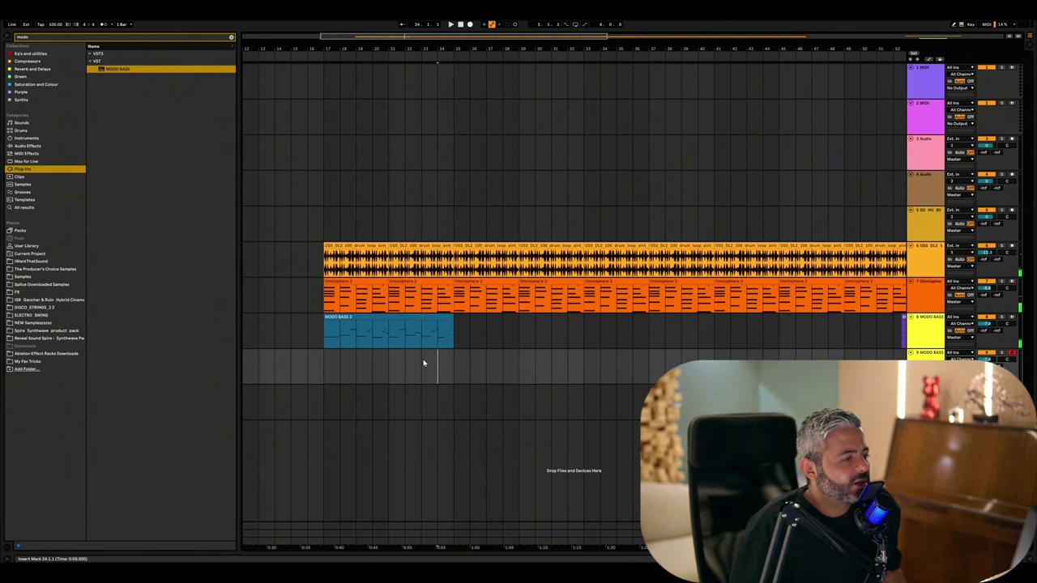
Record a new MIDI bass take on the second MODO BASS track from bar 23 to bar 33 and enable the metronome
click(470, 25)
click(103, 25)
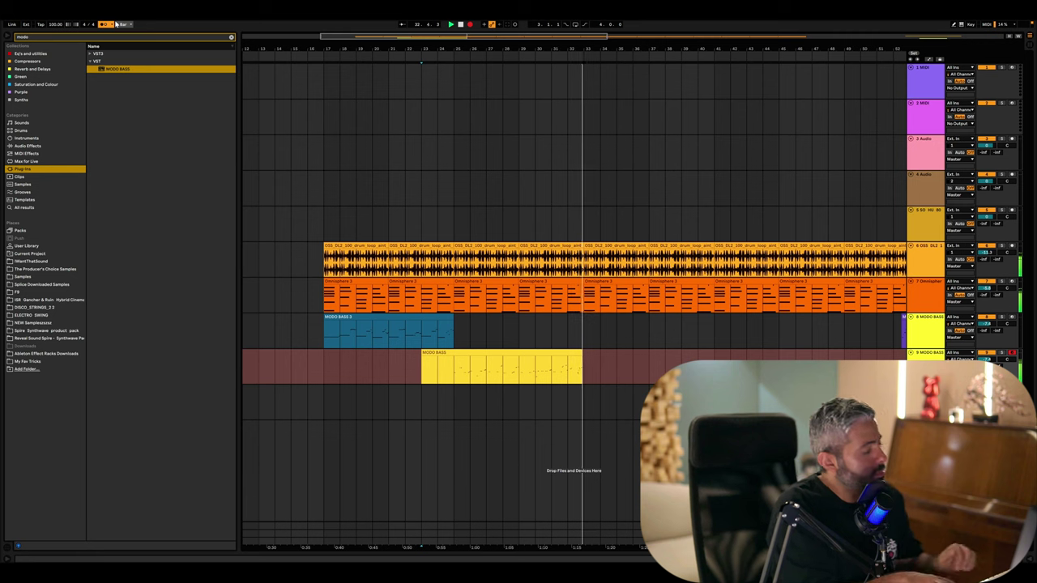
key(F9)
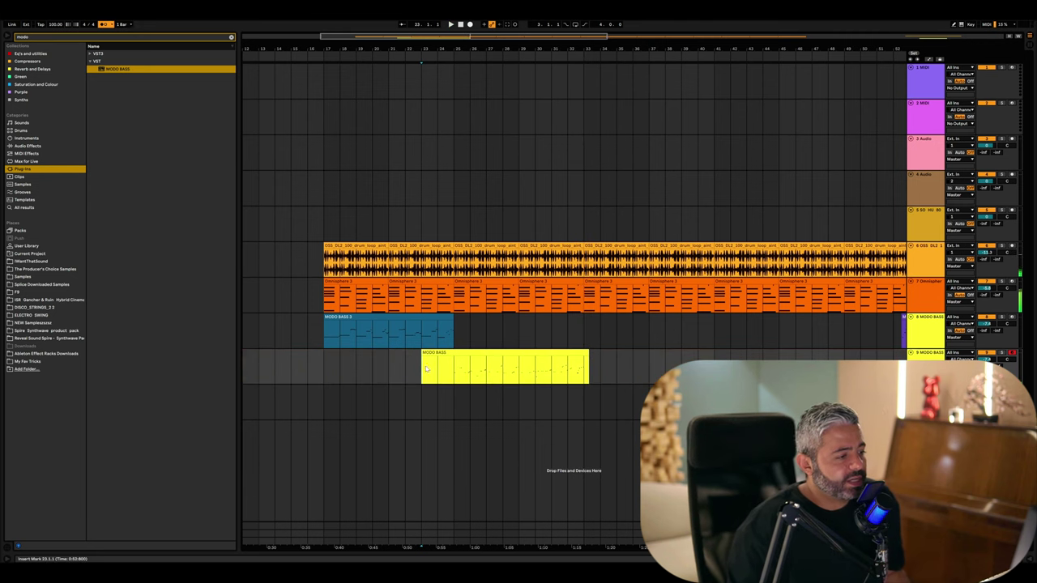
Open the newly recorded MODO BASS clip and quantize the start of all its notes to 1/16
key(plus)
click(484, 352)
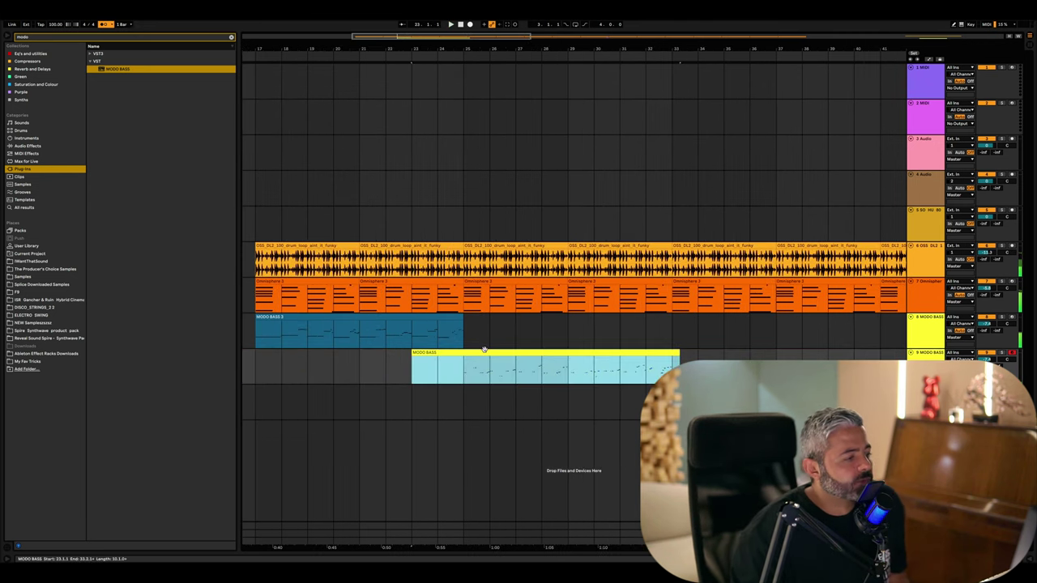
double_click(483, 352)
key(ctrl+a)
key(ctrl+shift+u)
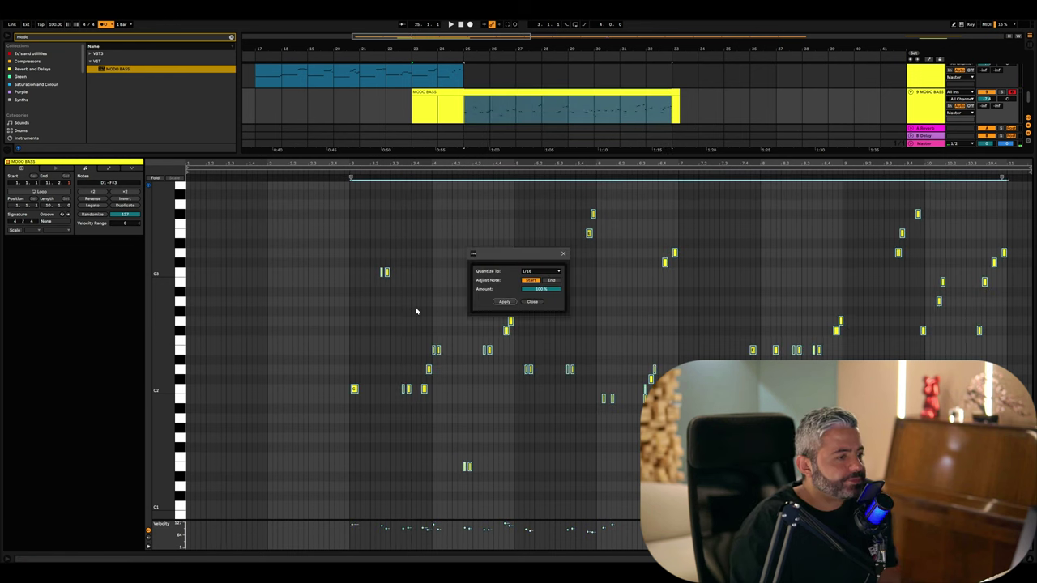
Audition the quantized take and lower the two C3 notes in beat 2 of bar 3 to C2
click(382, 247)
key(plus)
key(plus)
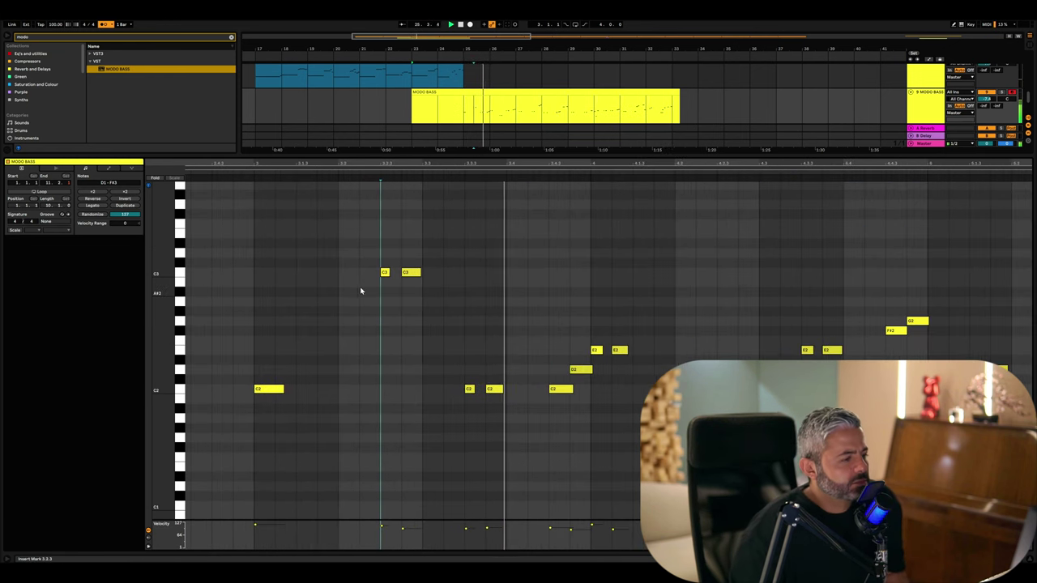
scroll(375, 305, left, 2)
drag(376, 249, 467, 315)
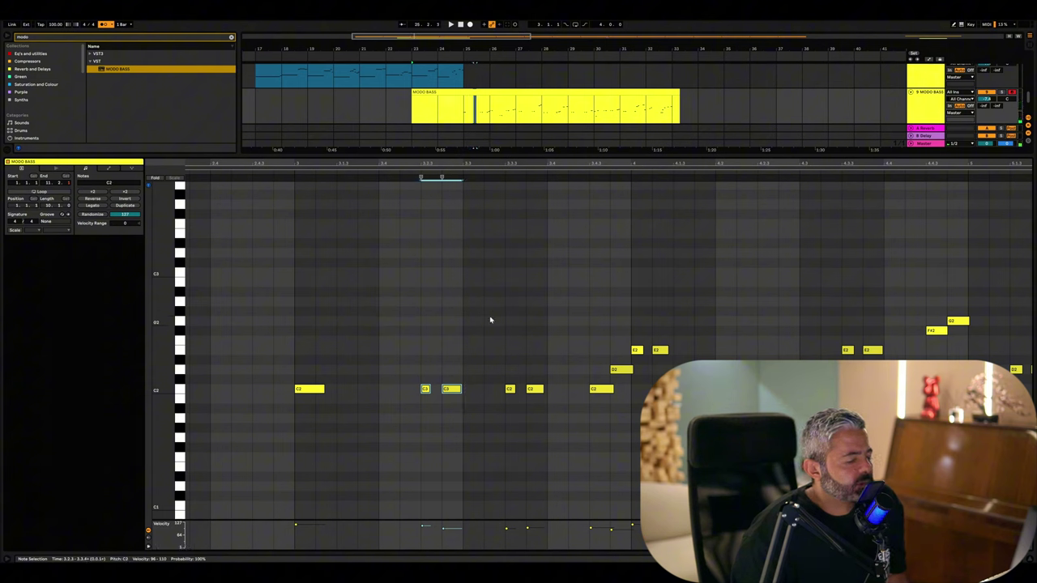
Replace the opening C2 of bar 3 with a copy of the beat 2 C2 pair and audition it
key(Delete)
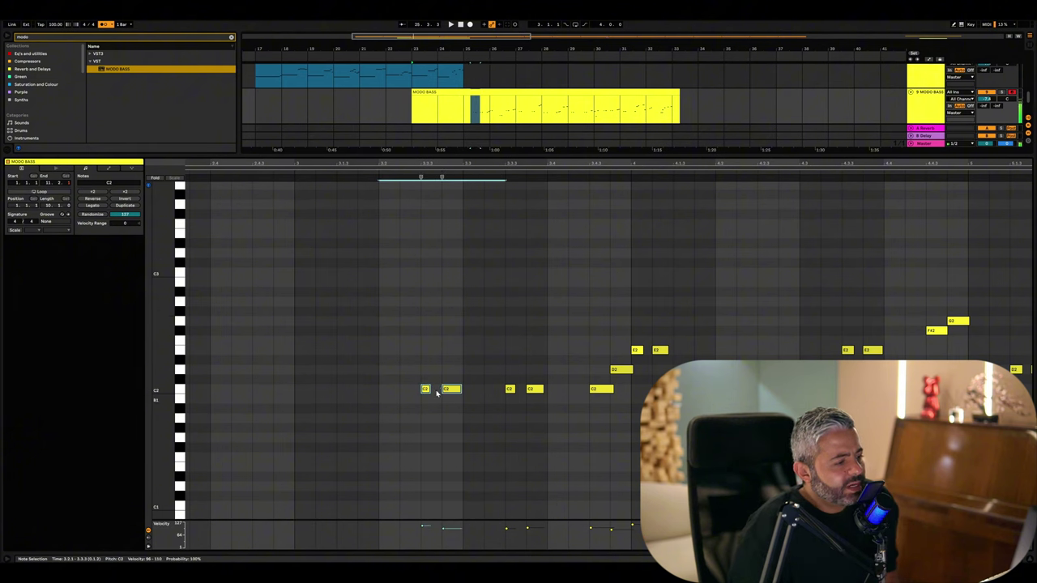
drag(452, 391, 330, 390)
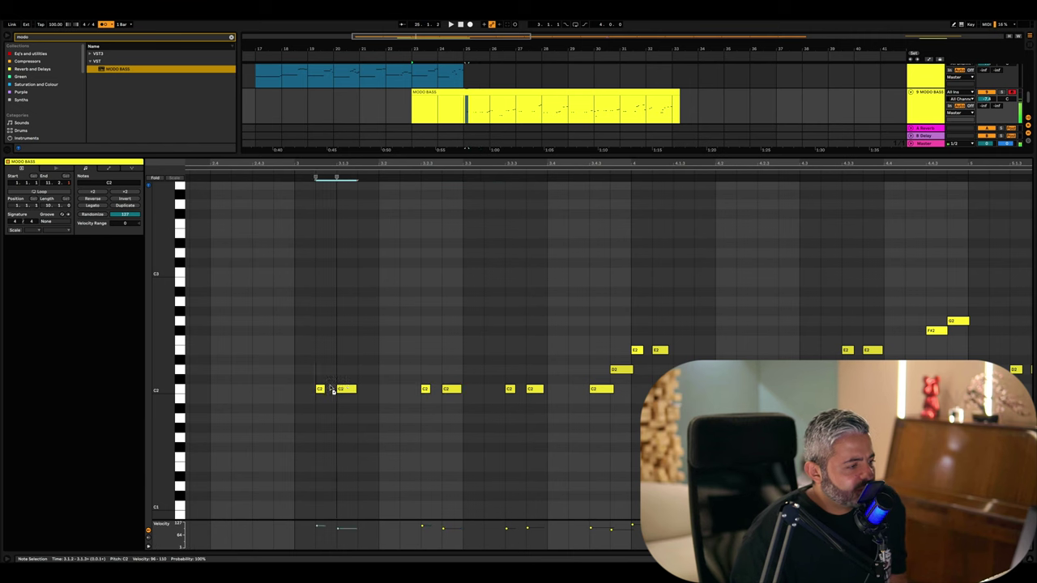
click(274, 180)
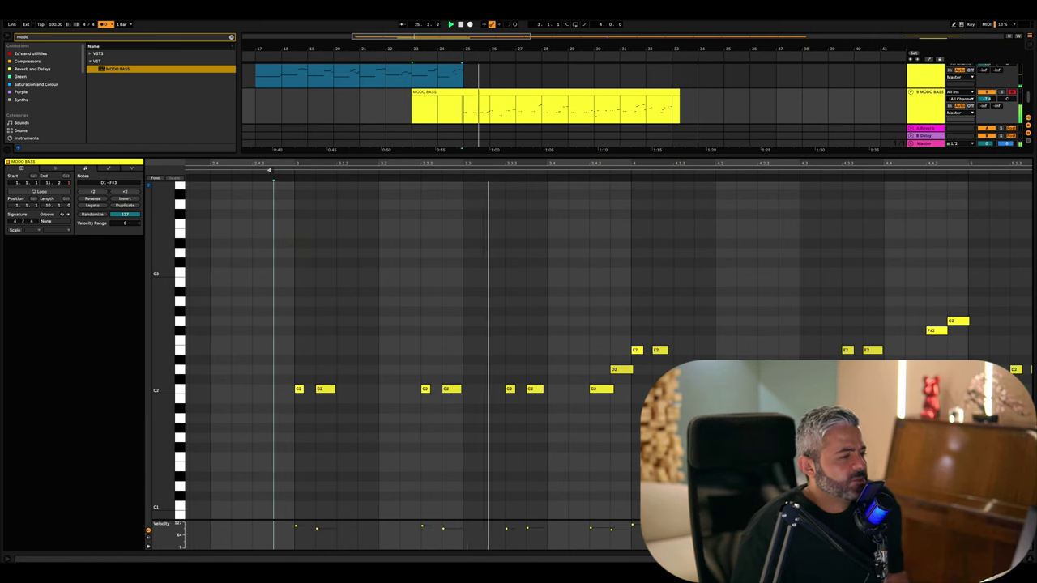
Lengthen the first C2 of bar 3, lower its velocity to about 69, and copy the opening pair over the beat 2 pair
click(337, 392)
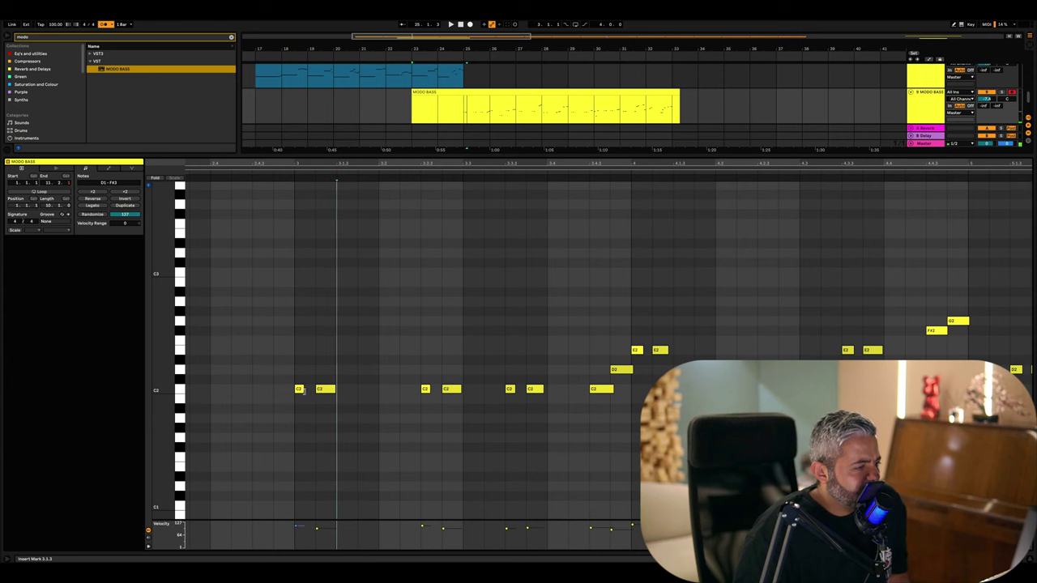
click(297, 408)
click(296, 529)
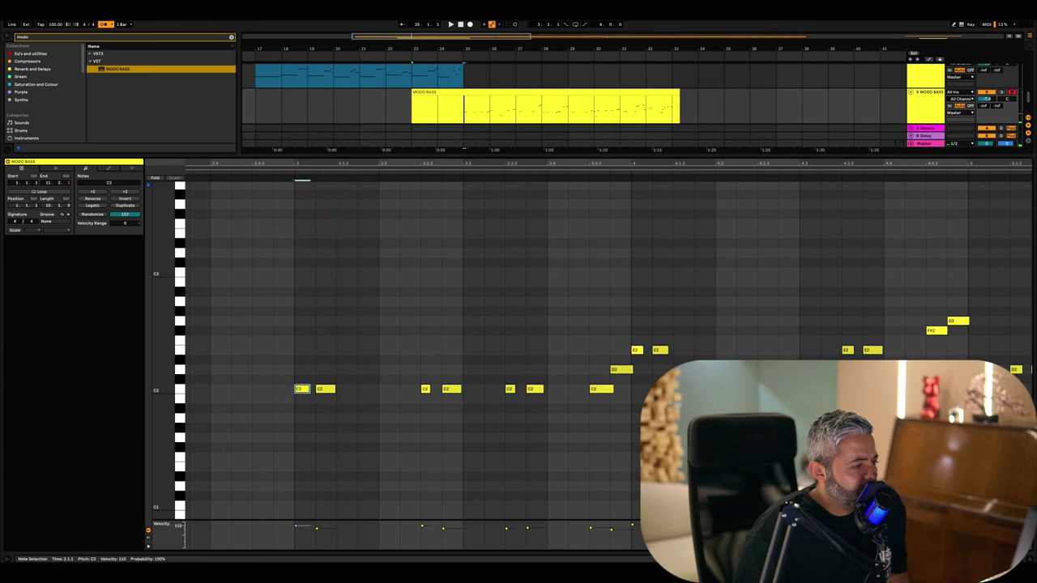
click(253, 173)
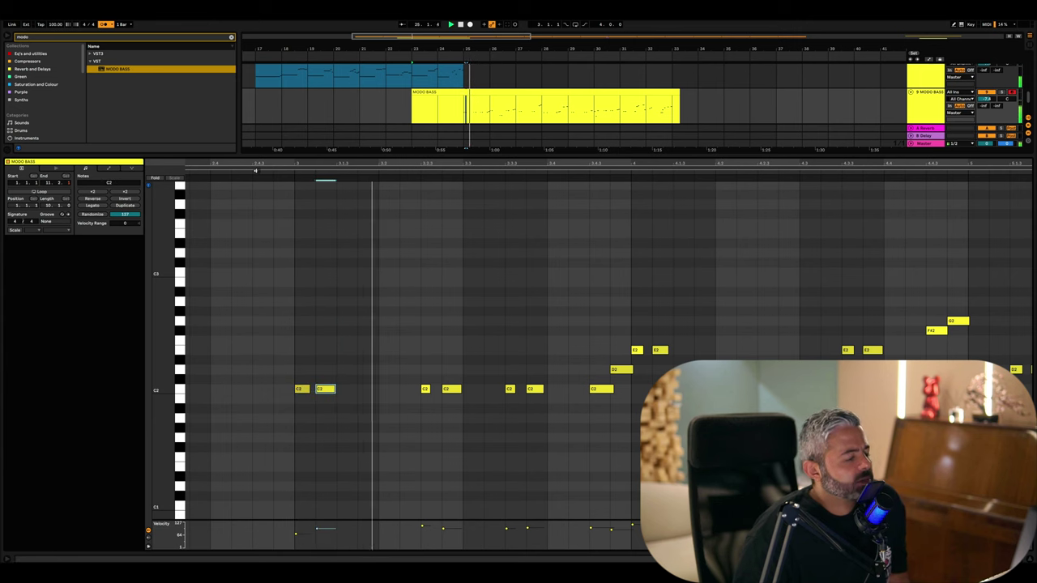
drag(255, 311, 323, 419)
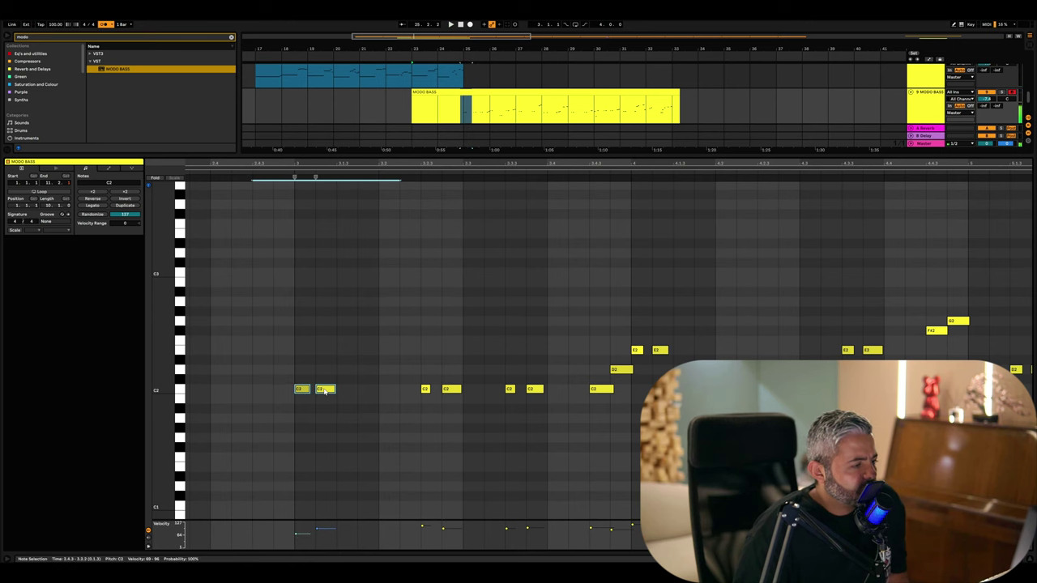
click(276, 173)
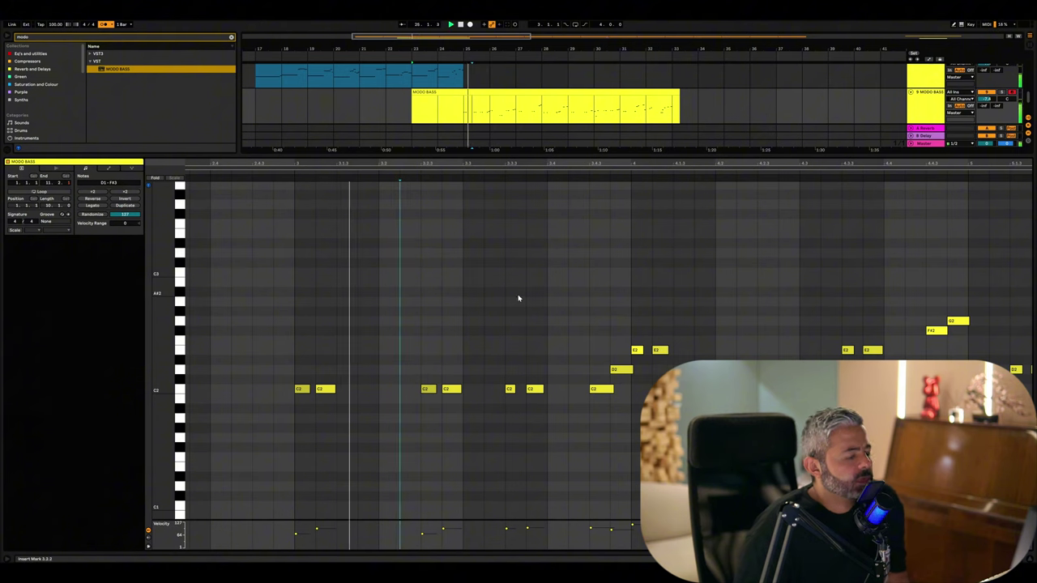
Replace the C2 pair starting at 3.3.3 with a single C2 three sixteenths long and audition the bar
click(510, 389)
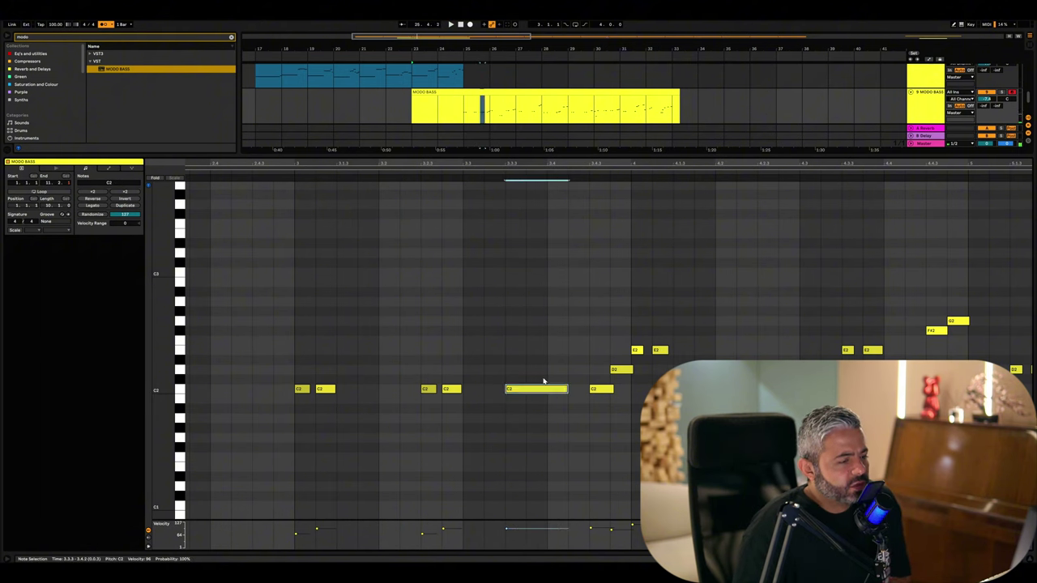
click(484, 239)
click(433, 243)
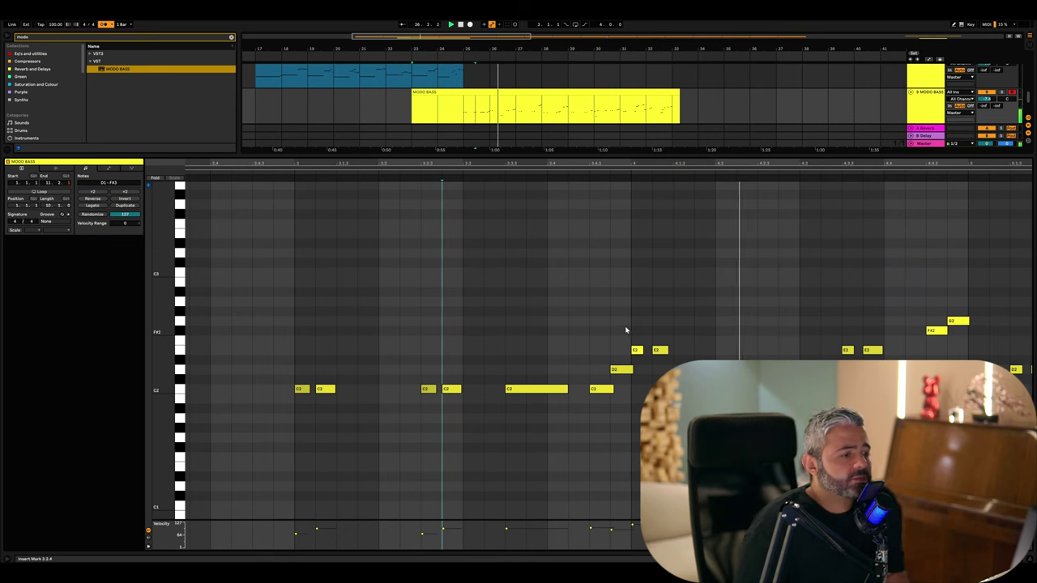
Lower the E2 pair at the start of bar 4 to E1, set the first note's velocity to 57, and audition
drag(625, 328, 683, 355)
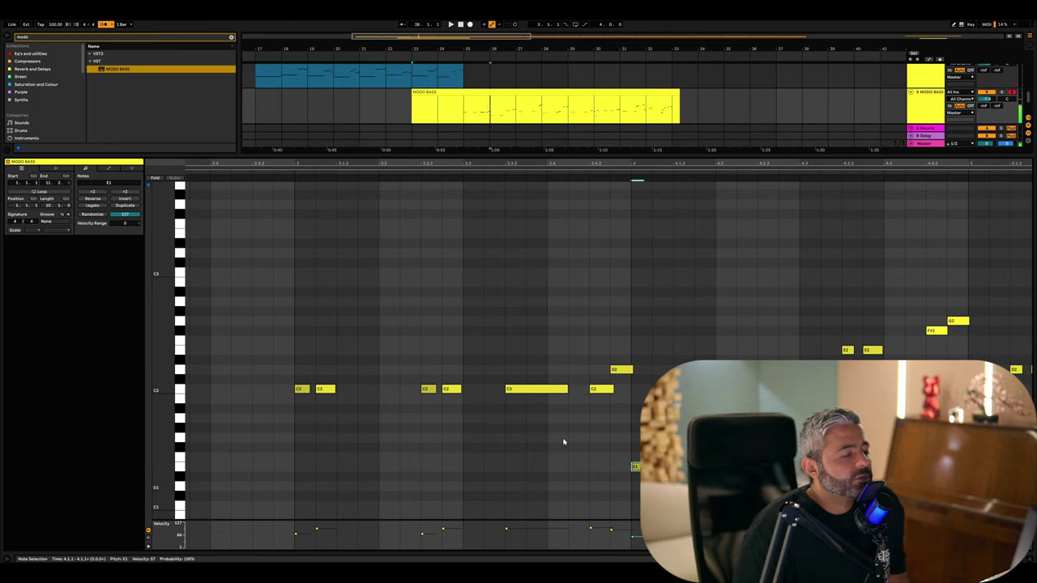
scroll(458, 283, right, 2)
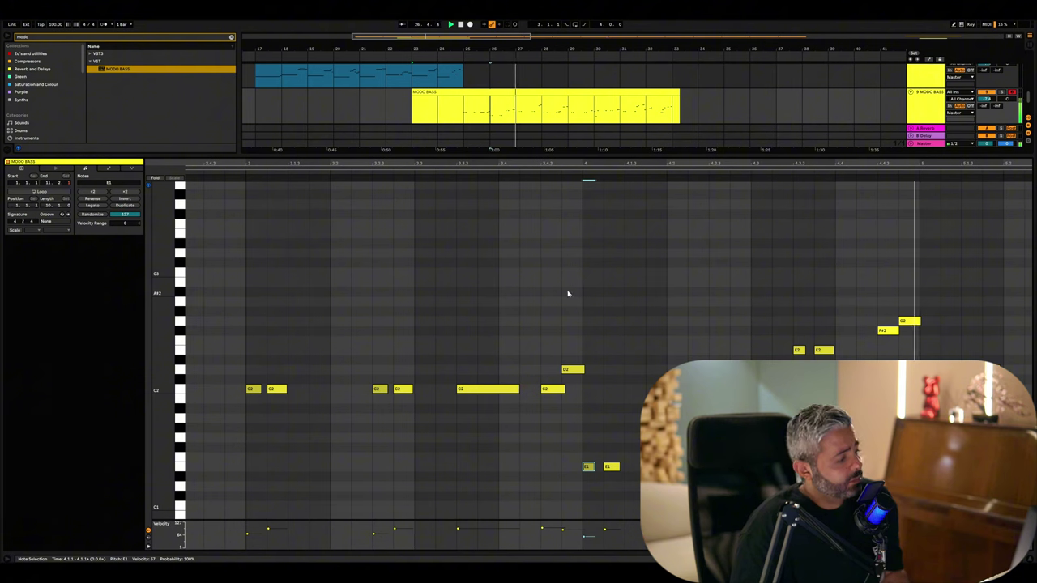
scroll(563, 290, right, 2)
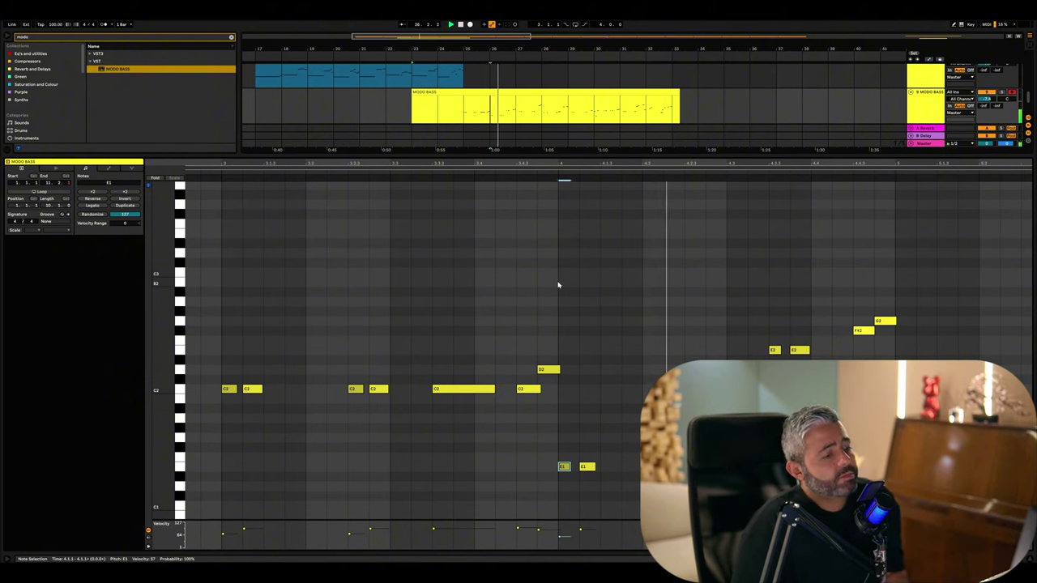
Replace the E2 pair starting at 4.3.3 with a single longer E2 and audition the passage
scroll(558, 285, down, 1)
drag(730, 319, 876, 335)
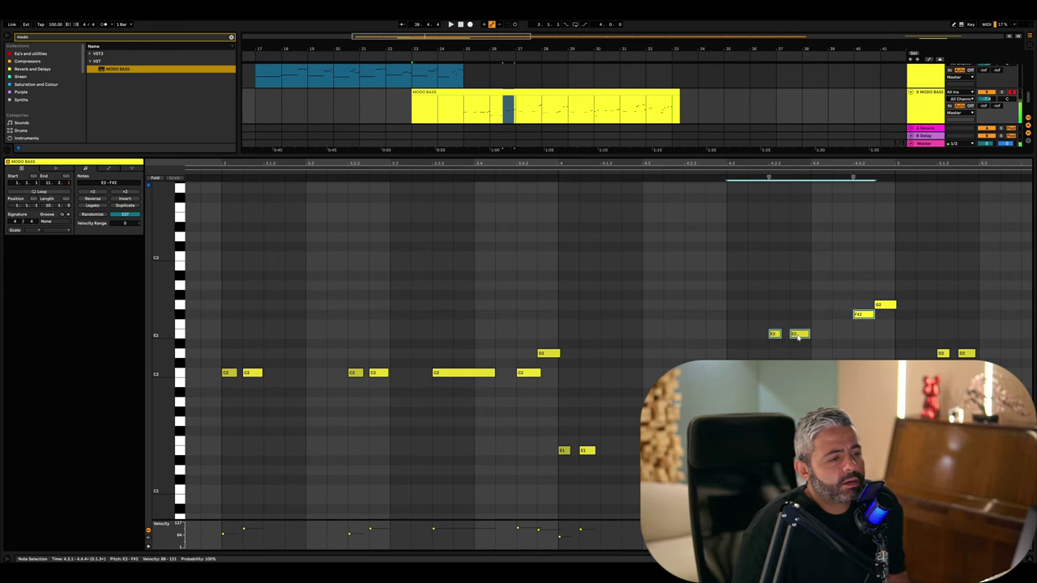
key(super+j)
click(534, 173)
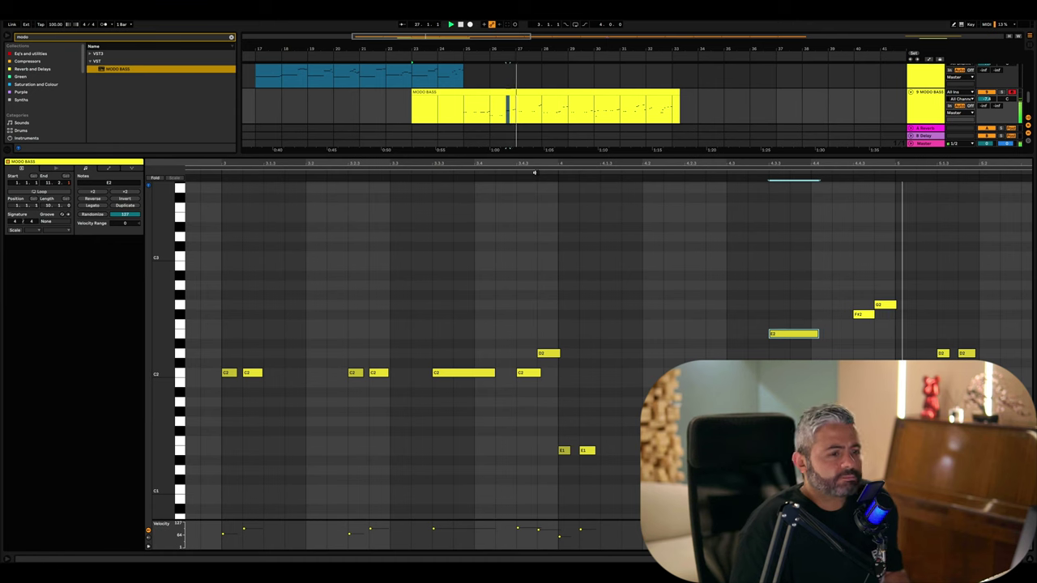
key(minus)
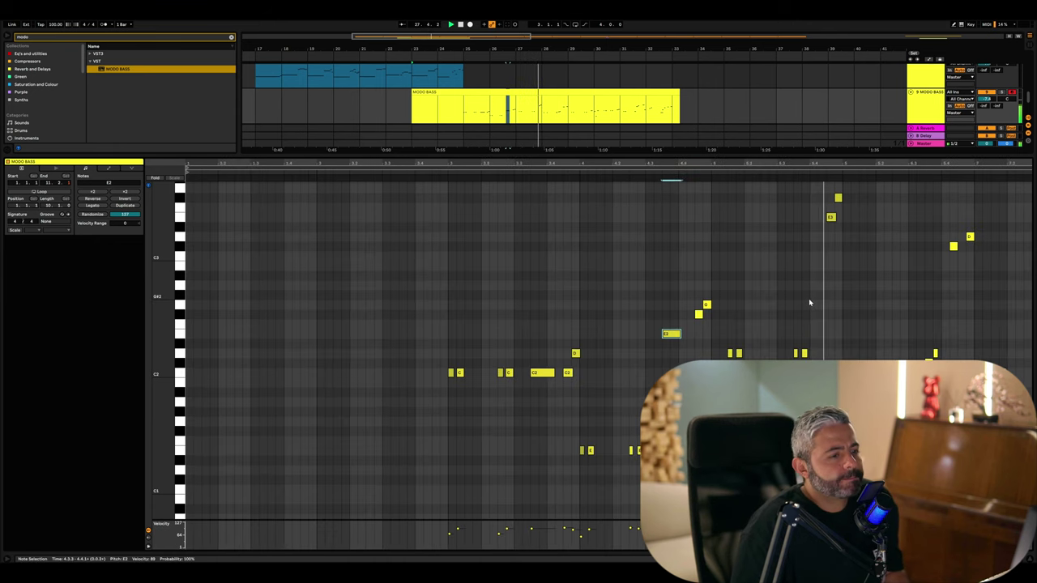
scroll(816, 308, right, 2)
scroll(817, 308, up, 2)
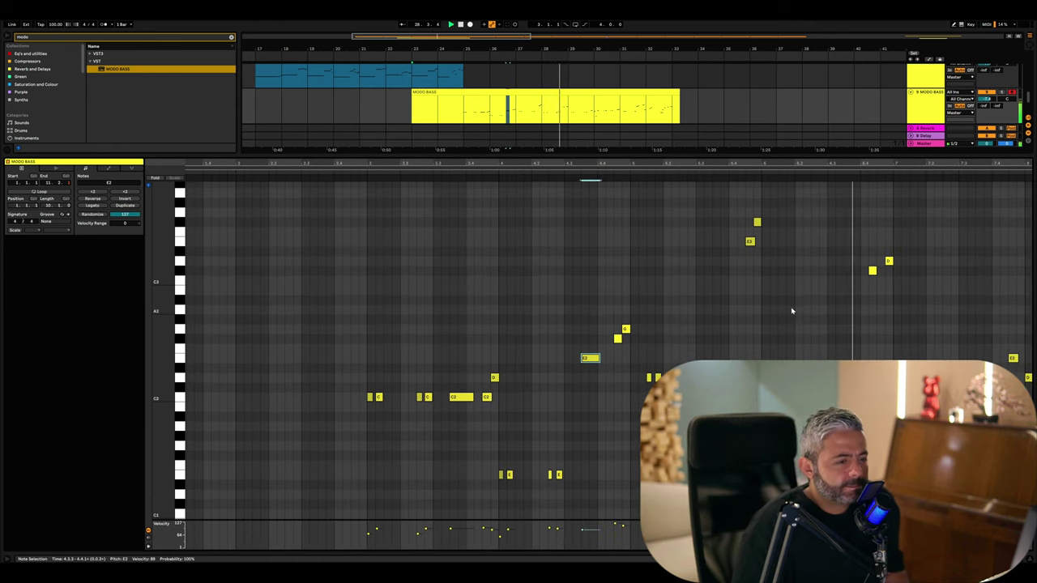
Shift the D2 pair to the start of bar 5, shorten the preceding G2, and set the first D2's velocity to 31
click(481, 182)
click(656, 276)
key(plus)
key(plus)
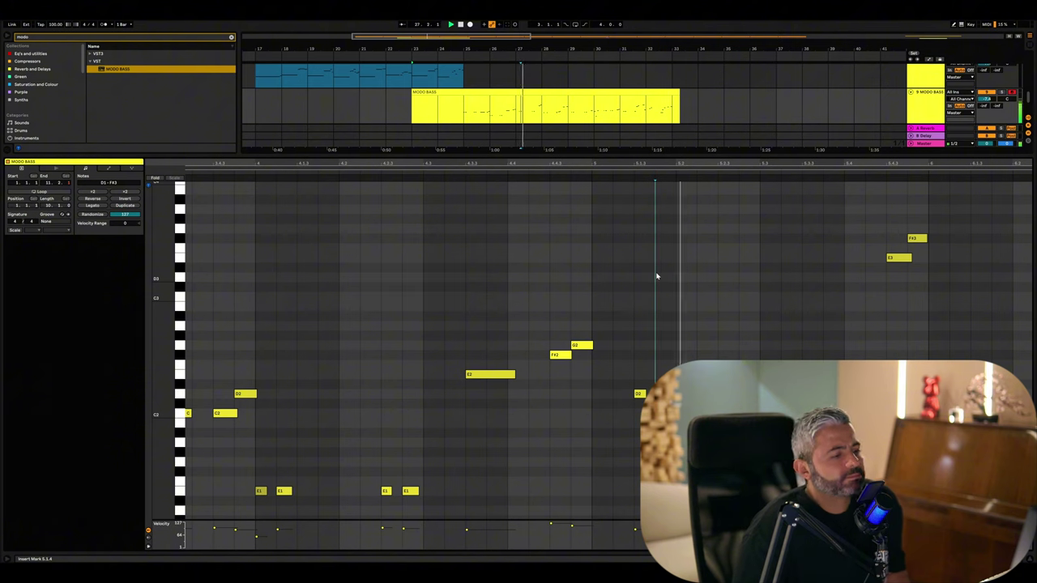
click(459, 181)
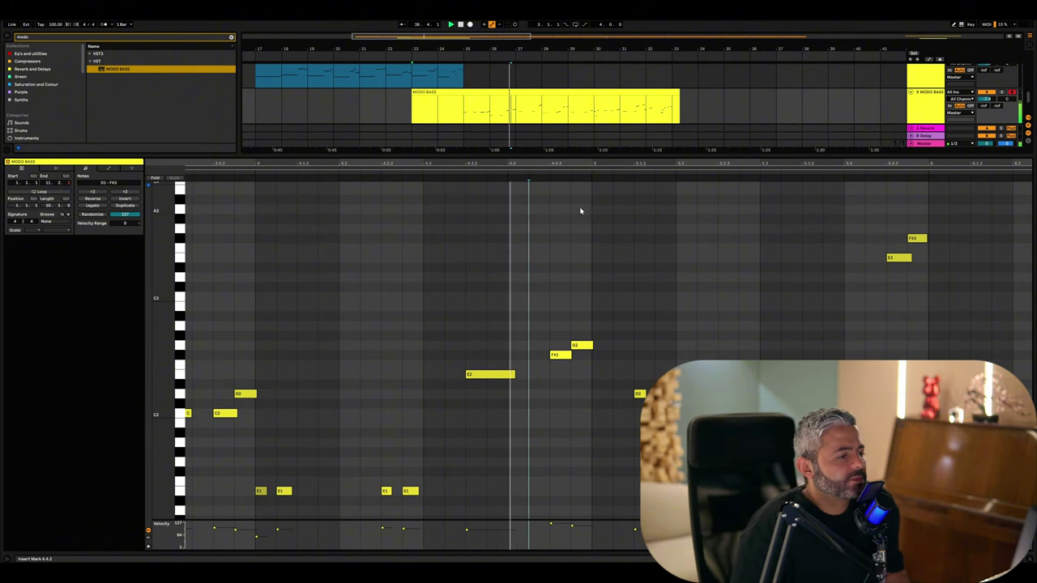
drag(621, 388, 673, 409)
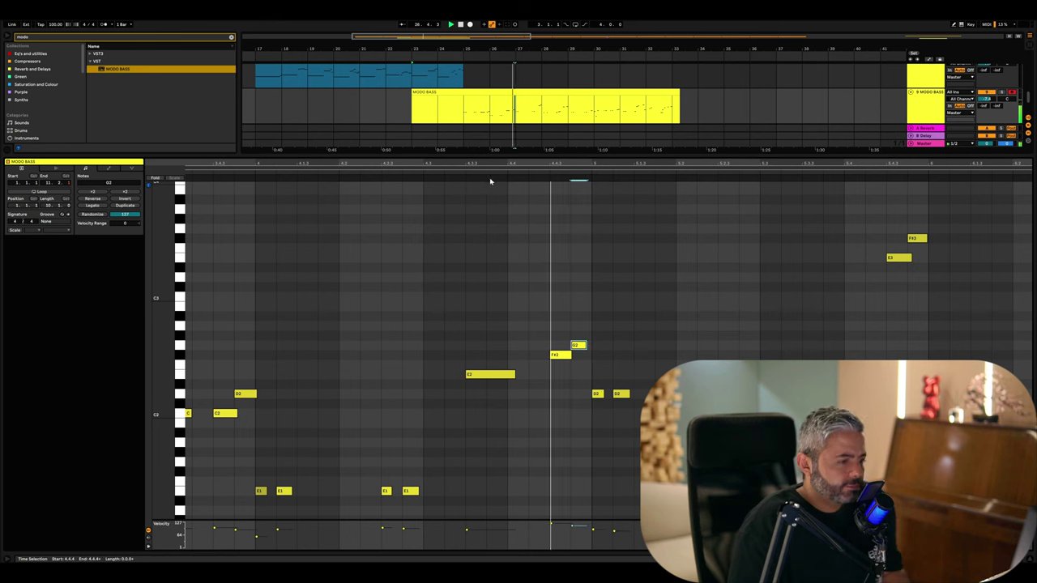
click(677, 308)
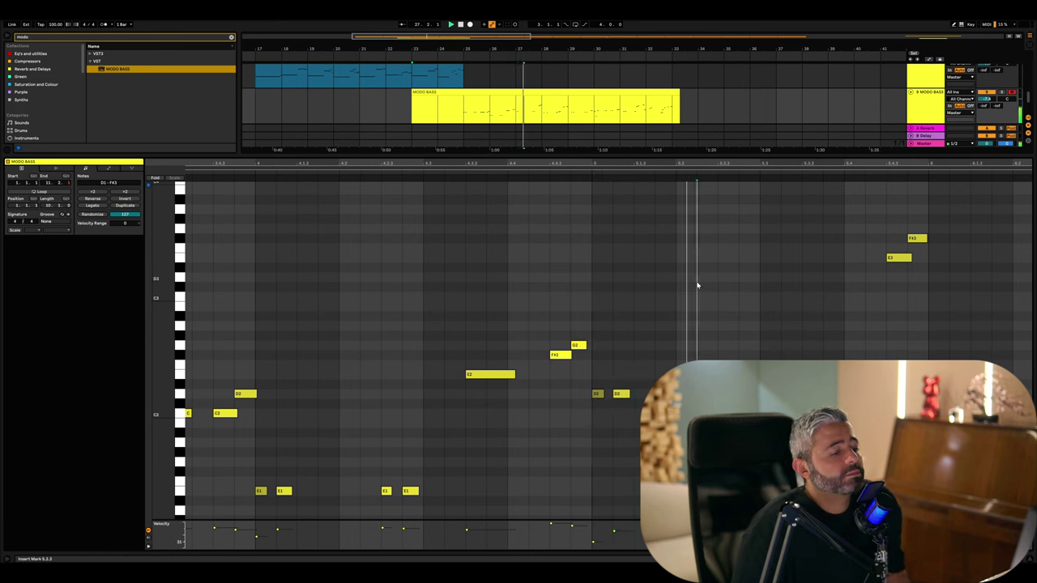
Copy the opening D2 pair of bar 5 to 5.2.3 and audition the bar
drag(677, 284, 697, 284)
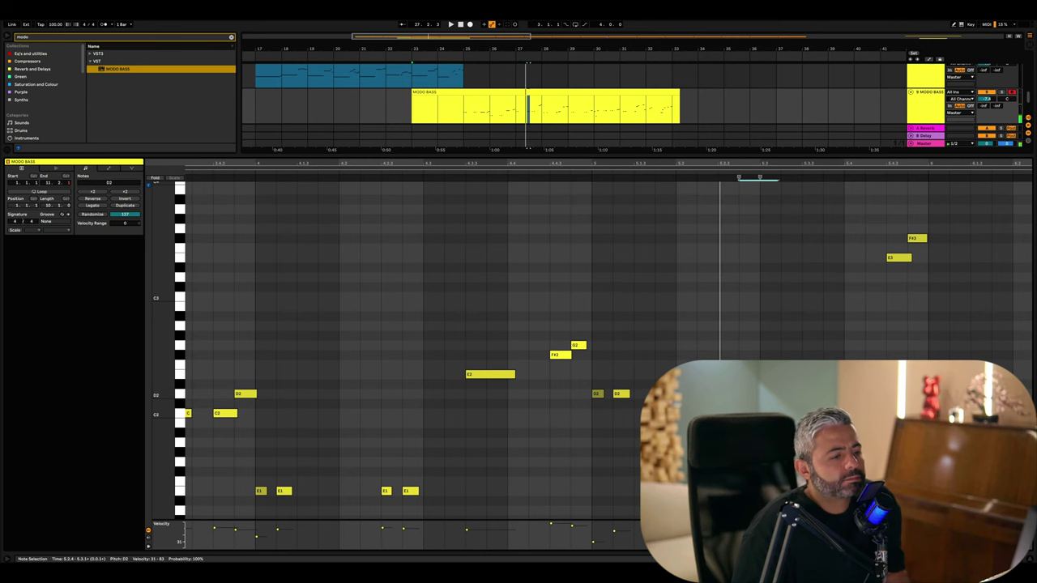
click(573, 180)
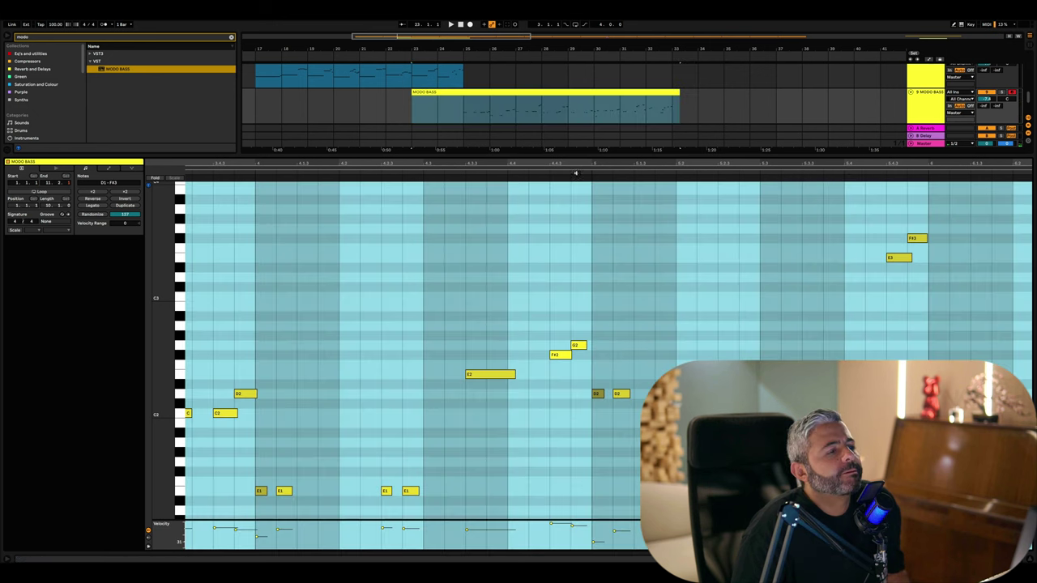
click(727, 280)
click(778, 312)
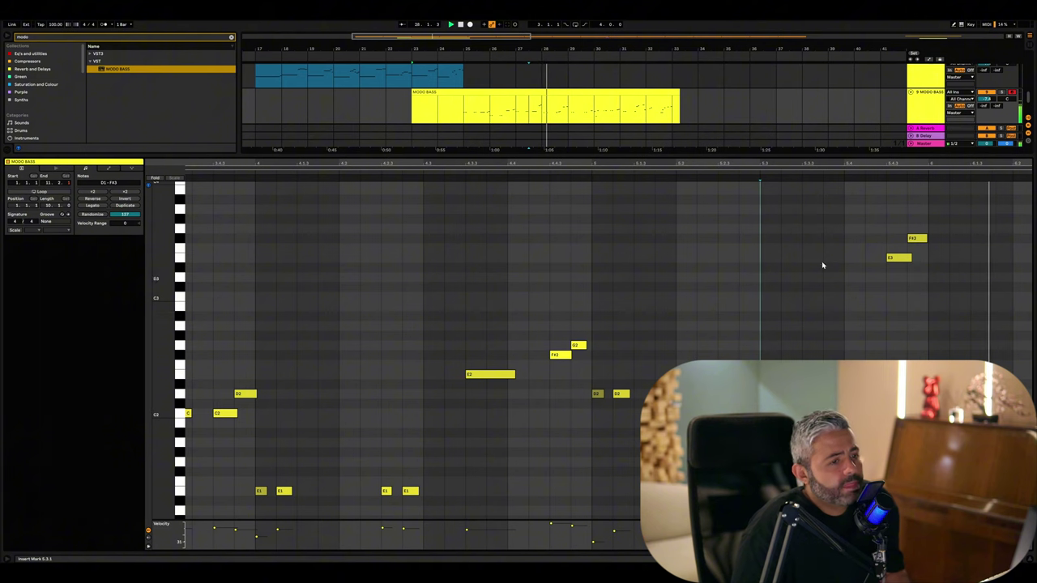
Lower the E3 and F#3 at the end of bar 5 by an octave and delete the notes from 6.1.1 into bar 7
drag(822, 265, 931, 296)
key(shift+Down)
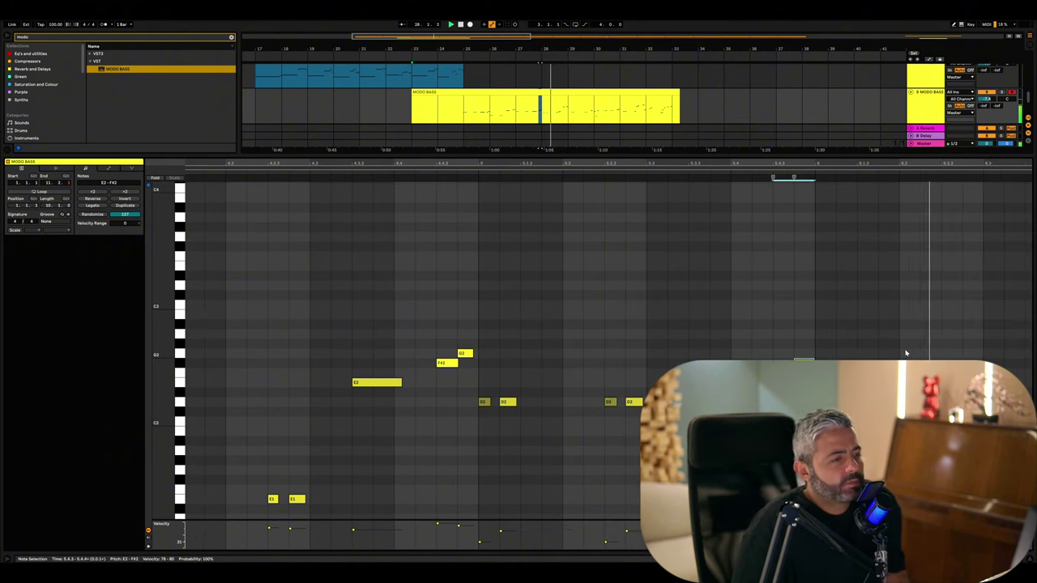
drag(773, 432, 881, 432)
drag(549, 252, 980, 444)
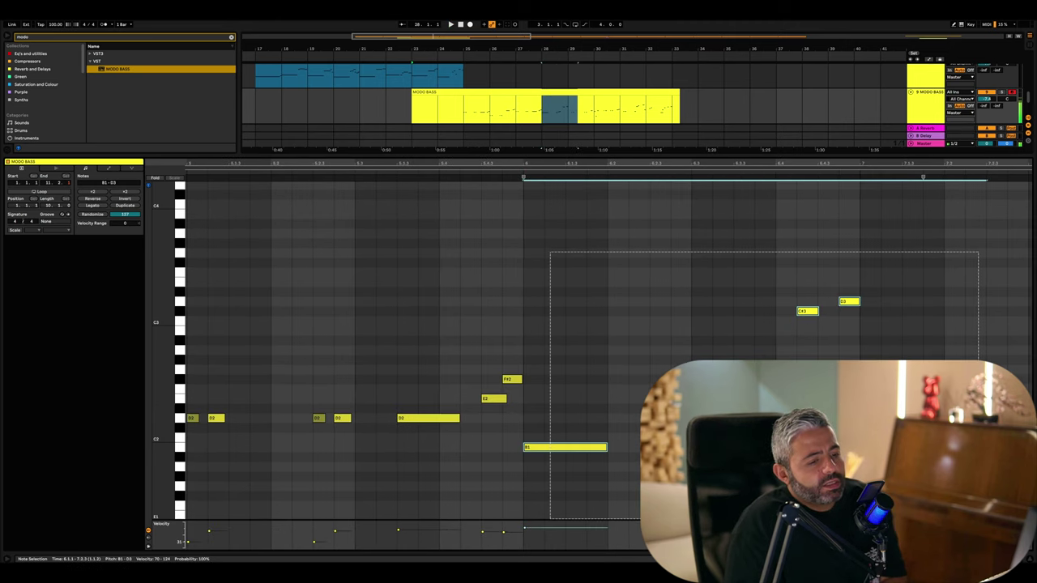
key(Delete)
Copy bar 24 of the first bass clip onto the second bass track at bar 28
key(ctrl+alt+l)
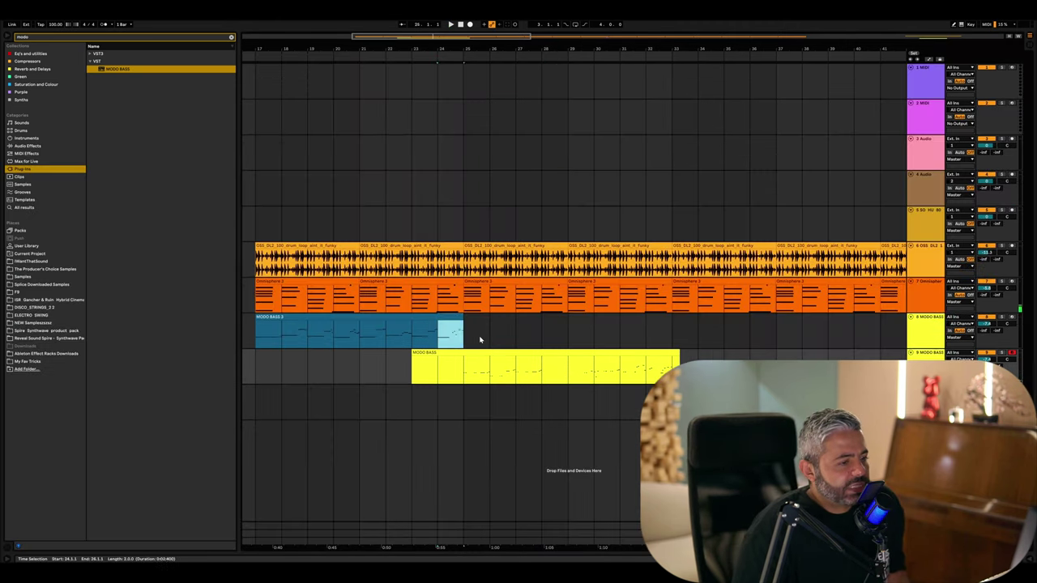
key(ctrl+d)
drag(455, 330, 560, 367)
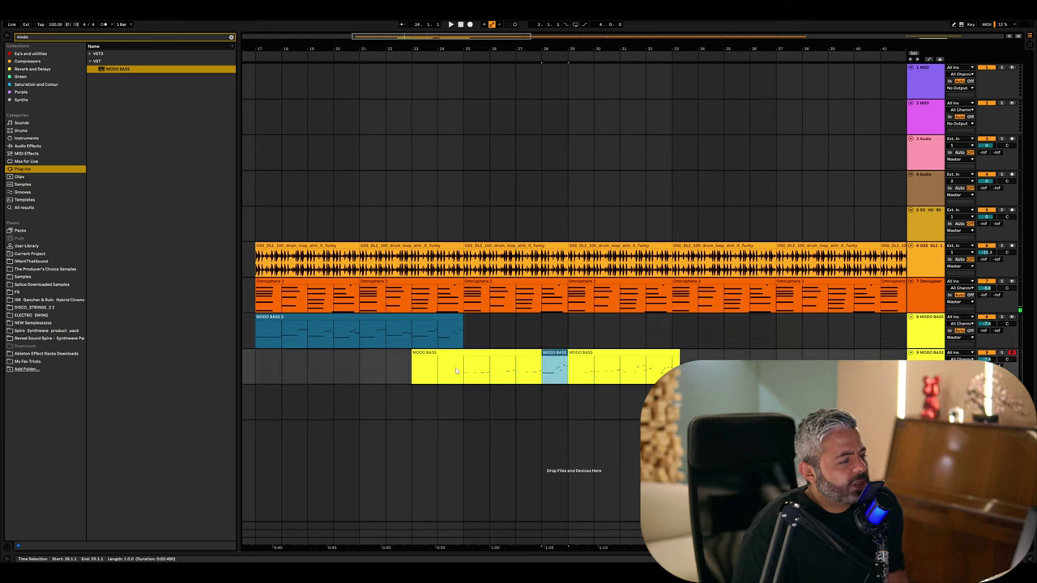
Trim the second bass take to bars 25 through 28, consolidate it into one clip, and audition it
drag(466, 371, 424, 358)
click(506, 354)
shift+click(556, 354)
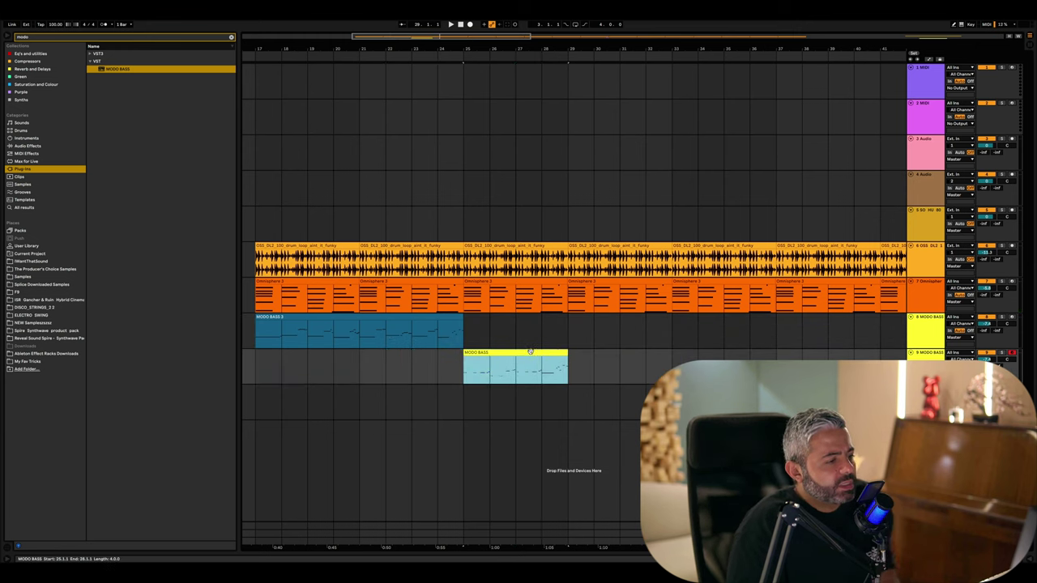
click(460, 375)
key(space)
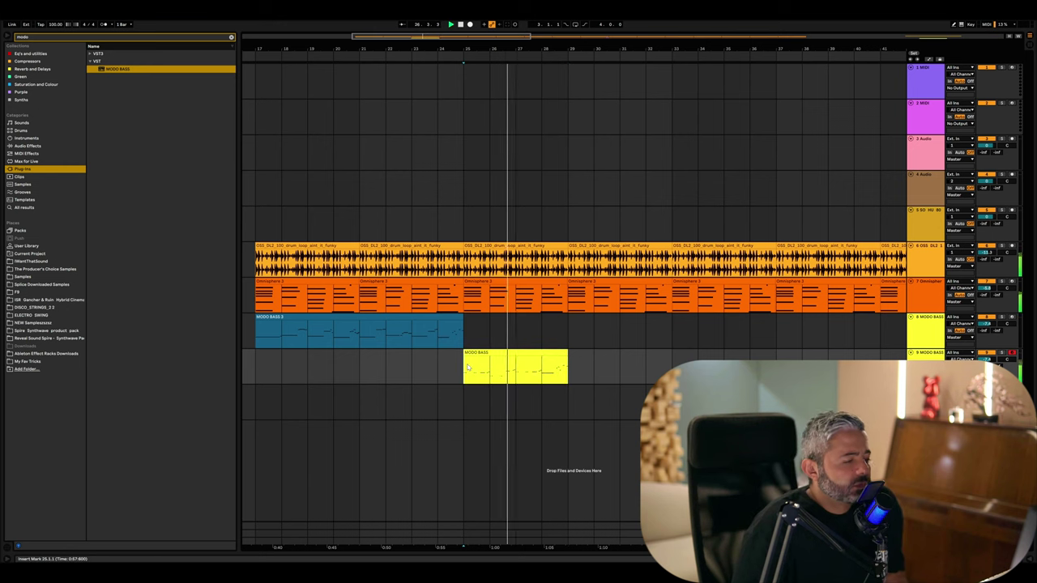
key(space)
Move the four-bar clip to the first bass track at bar 25 and consolidate it with the preceding bass clip
scroll(280, 353, left, 3)
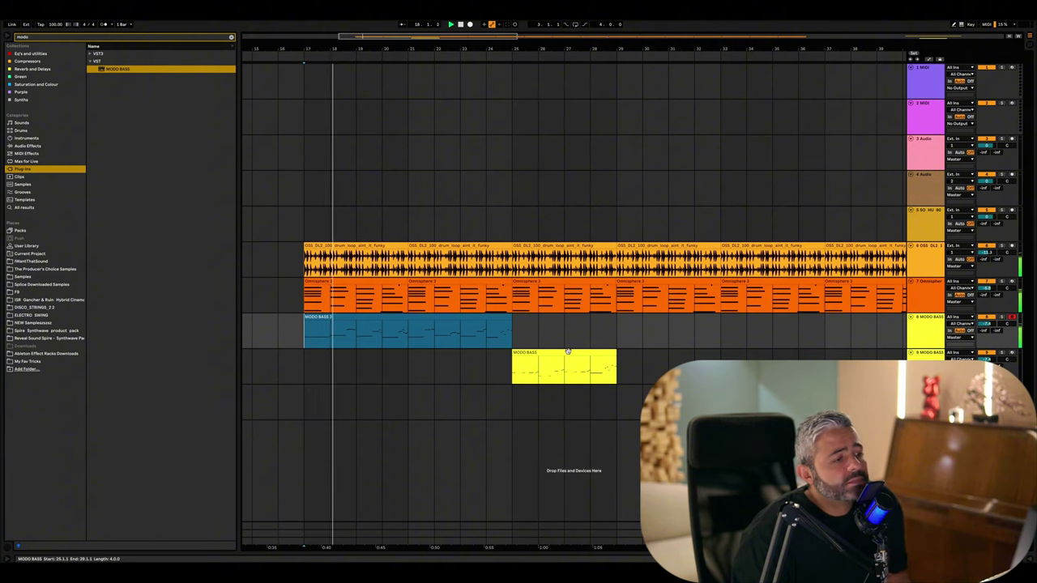
drag(564, 369, 565, 338)
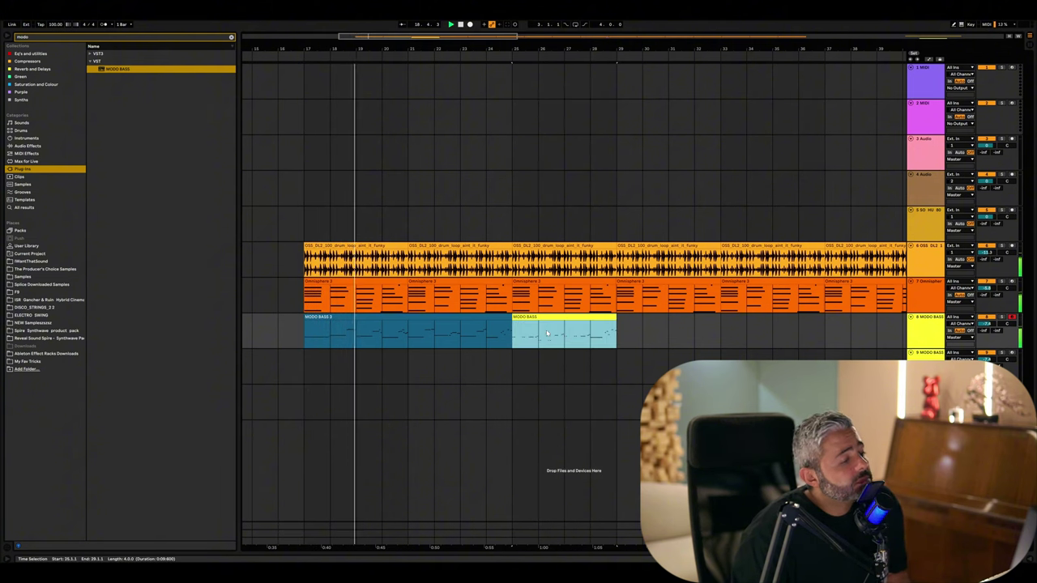
shift+click(462, 315)
key(ctrl+j)
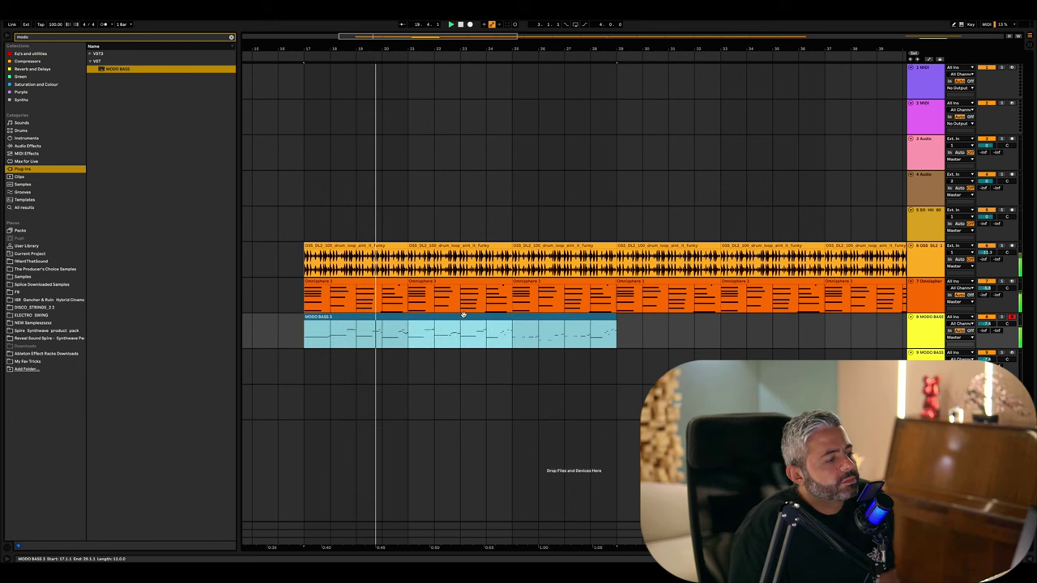
Enlarge the merged bass clip's velocity lane and lower all note velocities together to a maximum of 101
double_click(463, 324)
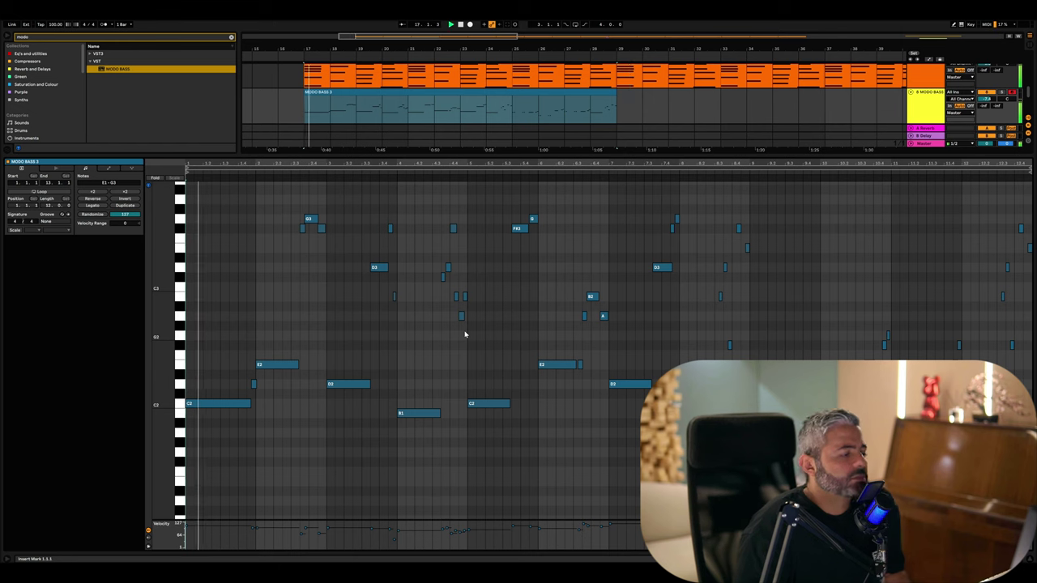
click(520, 528)
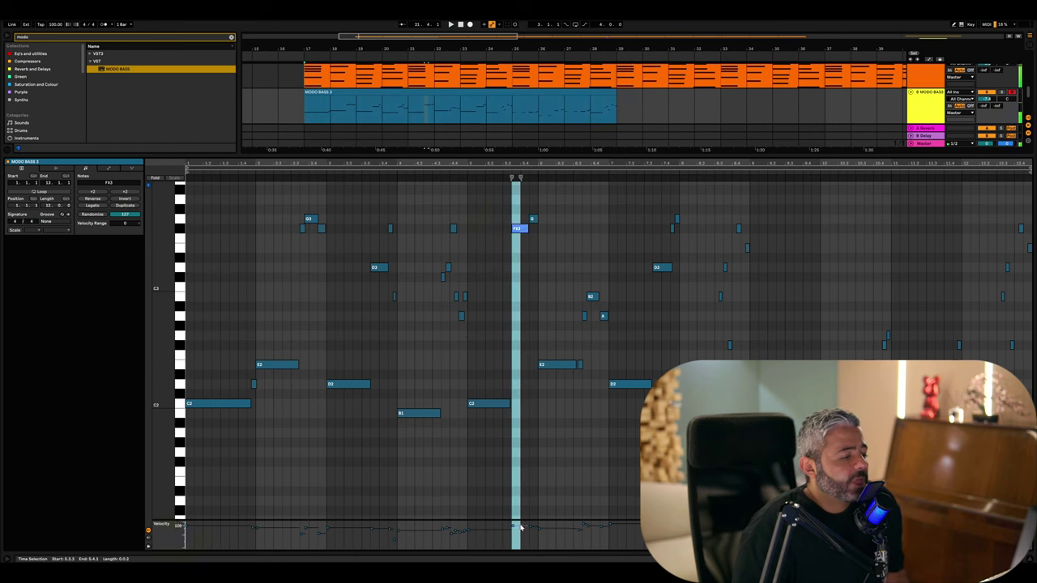
click(540, 481)
drag(502, 518, 510, 398)
key(ctrl+a)
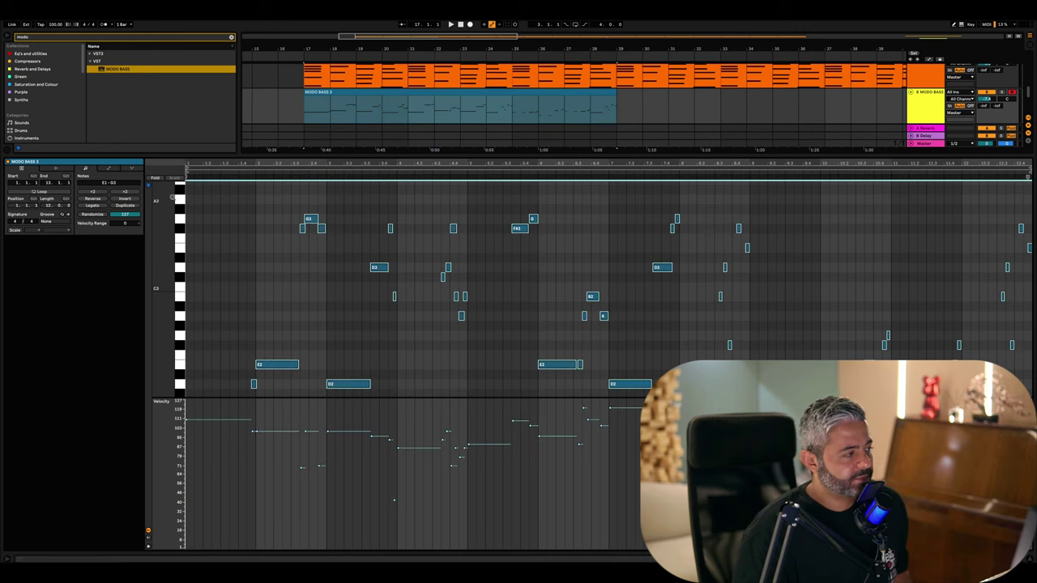
key(alt+Down)
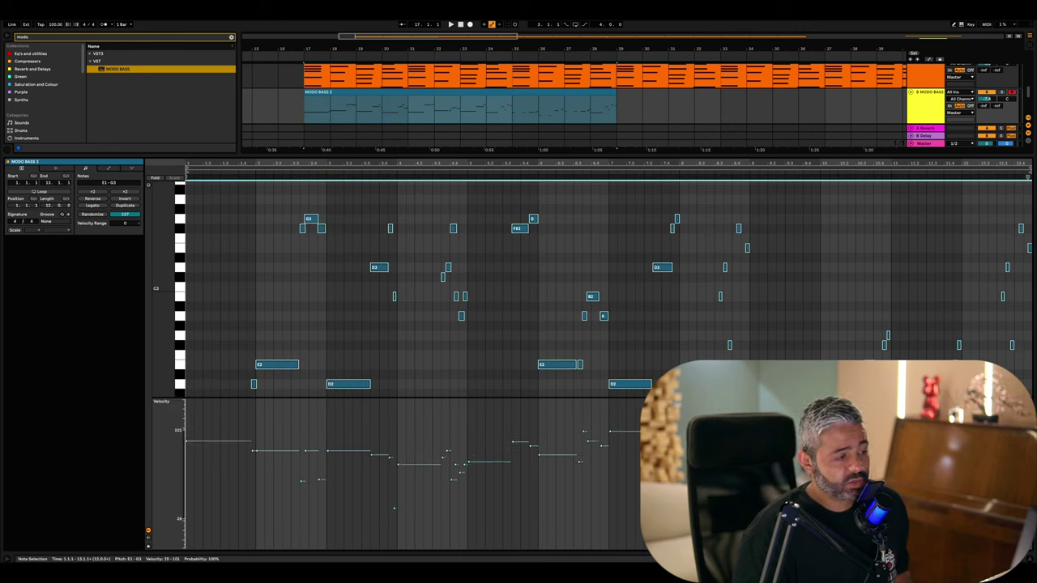
click(409, 289)
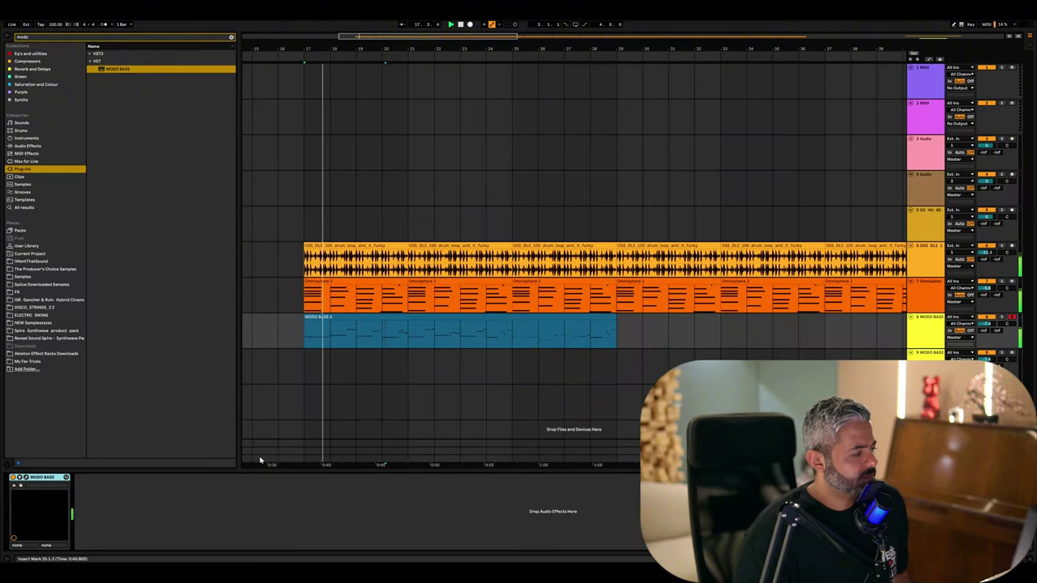
Audition the '70s P-Bass and Violin Bass models in MODO BASS, choose the '70s J-Bass, and bring up the amp and effects settings
click(26, 478)
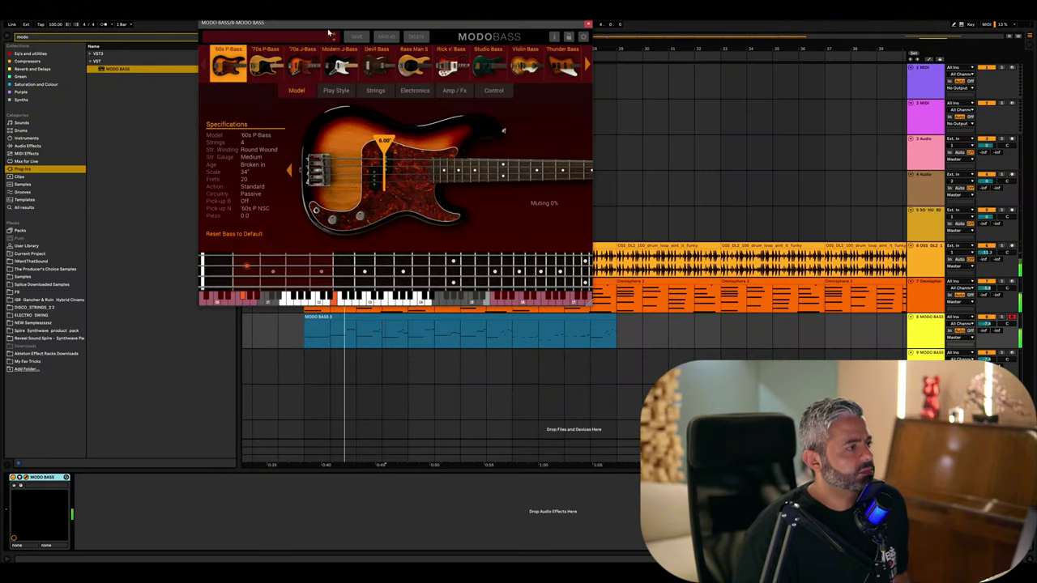
drag(328, 30, 392, 237)
click(327, 284)
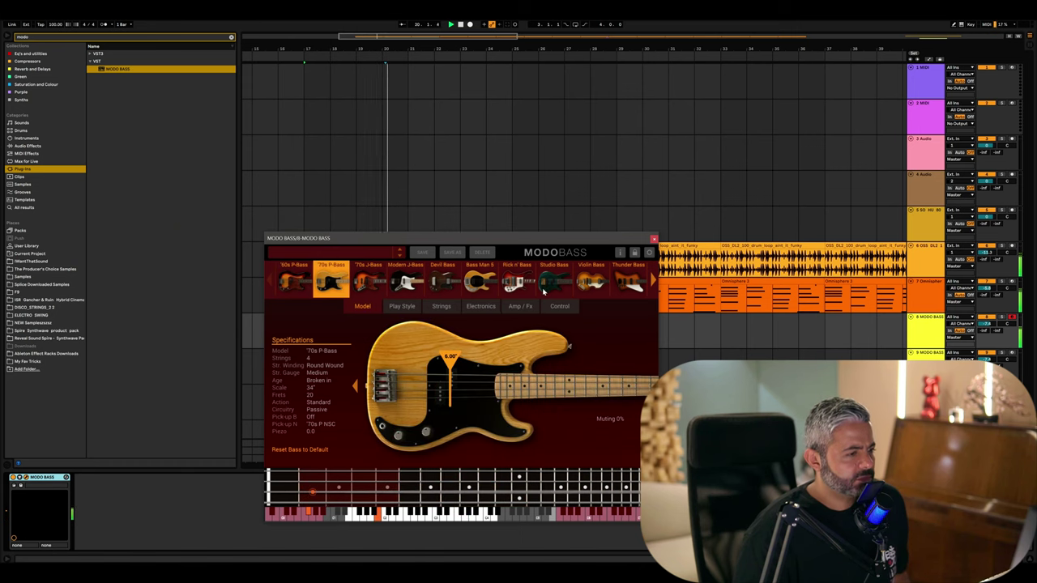
click(591, 282)
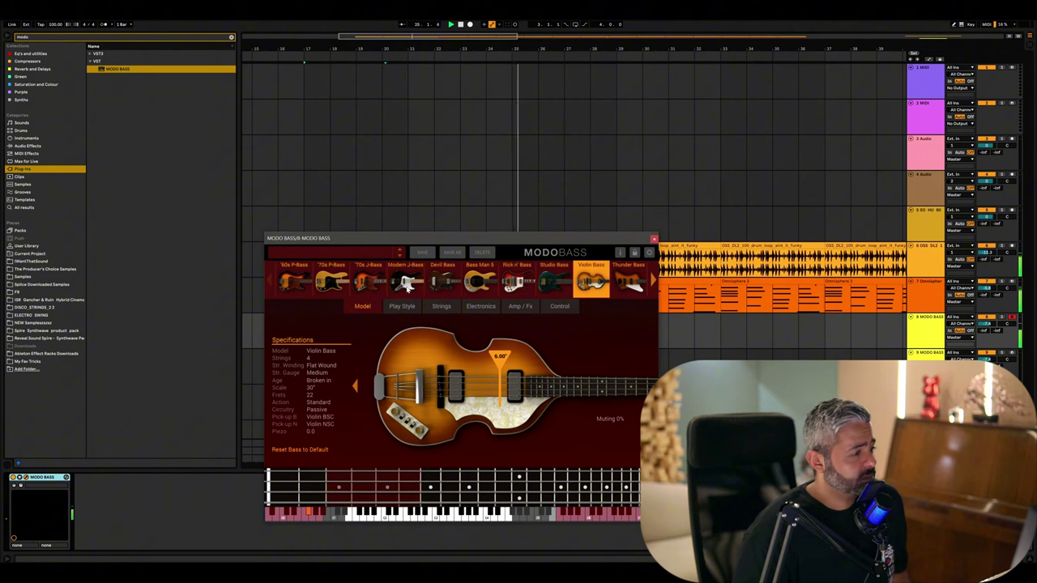
click(370, 282)
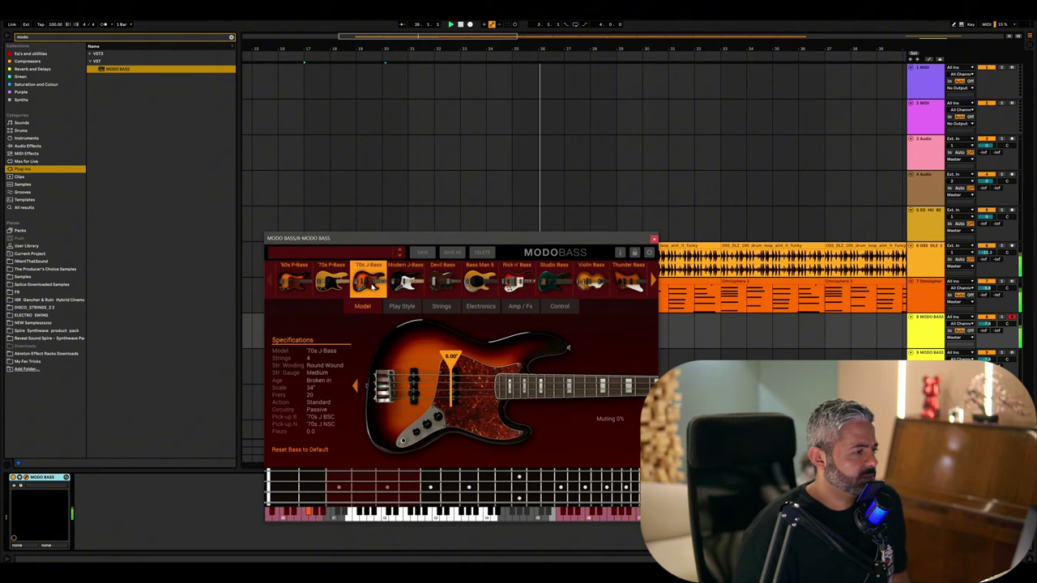
click(555, 306)
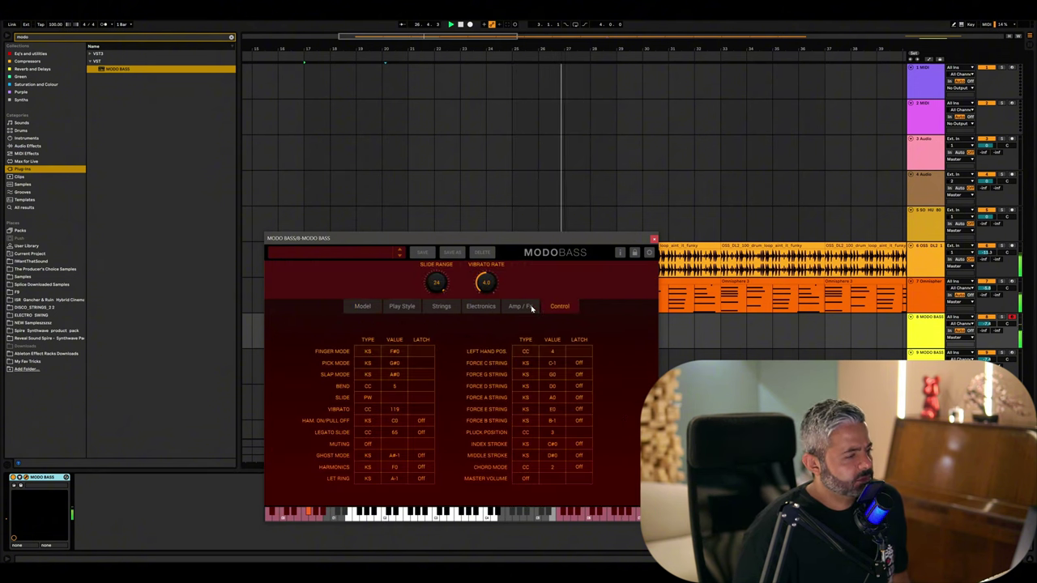
click(527, 308)
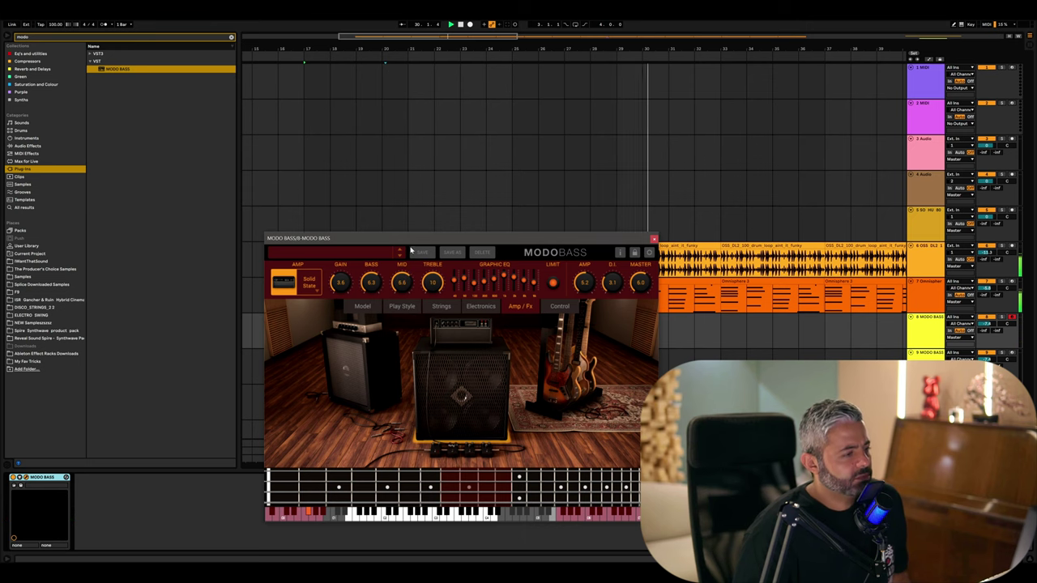
Duplicate the 12-bar bass clip so the copy starts at bar 29 on the same track
drag(411, 240, 431, 420)
click(350, 317)
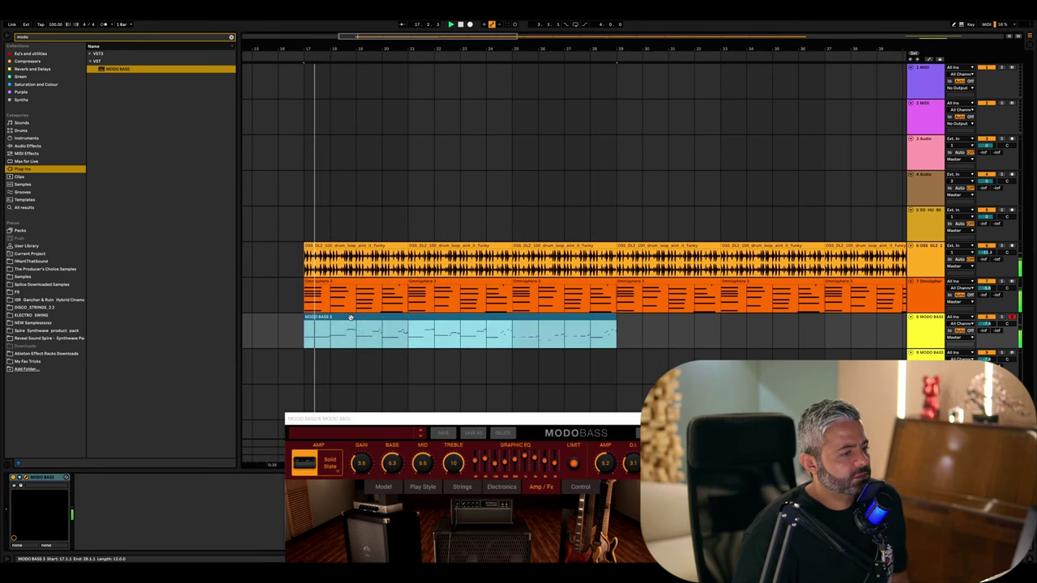
key(ctrl+d)
Raise the amp output level to 5.8 in MODO BASS and return to the whole bass arrangement
drag(355, 418, 282, 283)
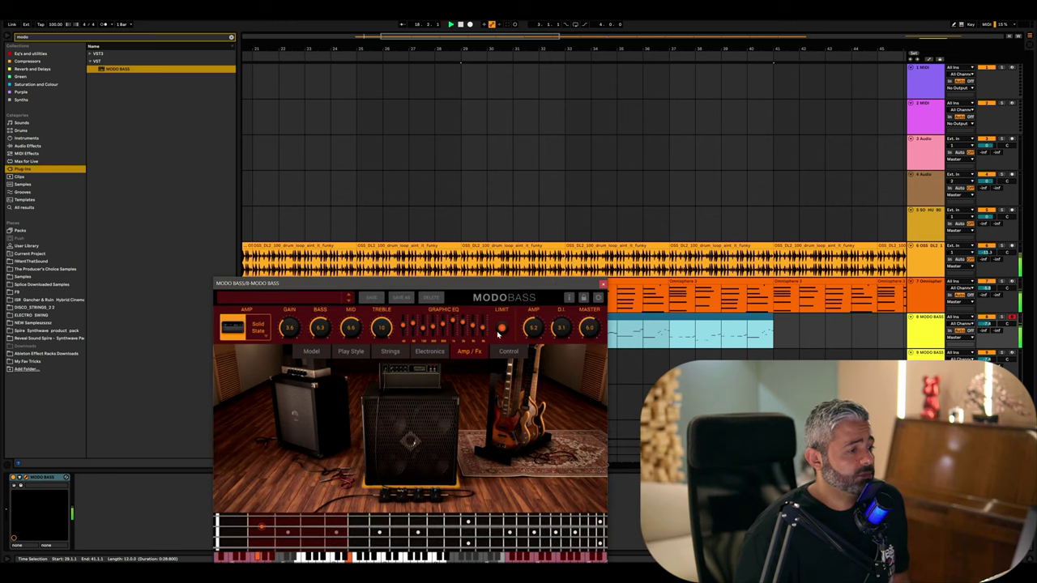
drag(534, 321, 534, 318)
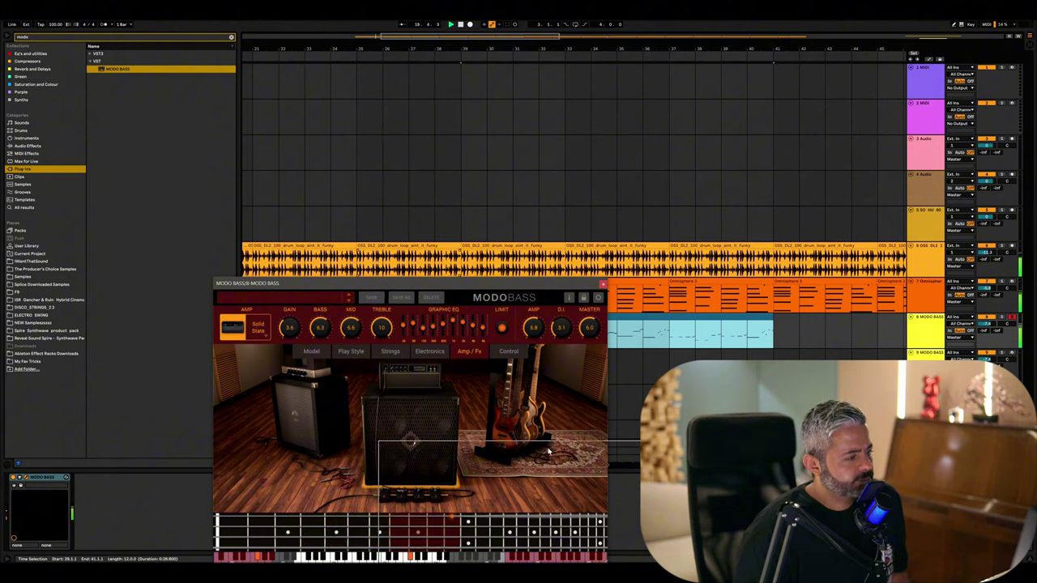
drag(422, 280, 587, 445)
shift+click(324, 338)
scroll(319, 339, down, 3)
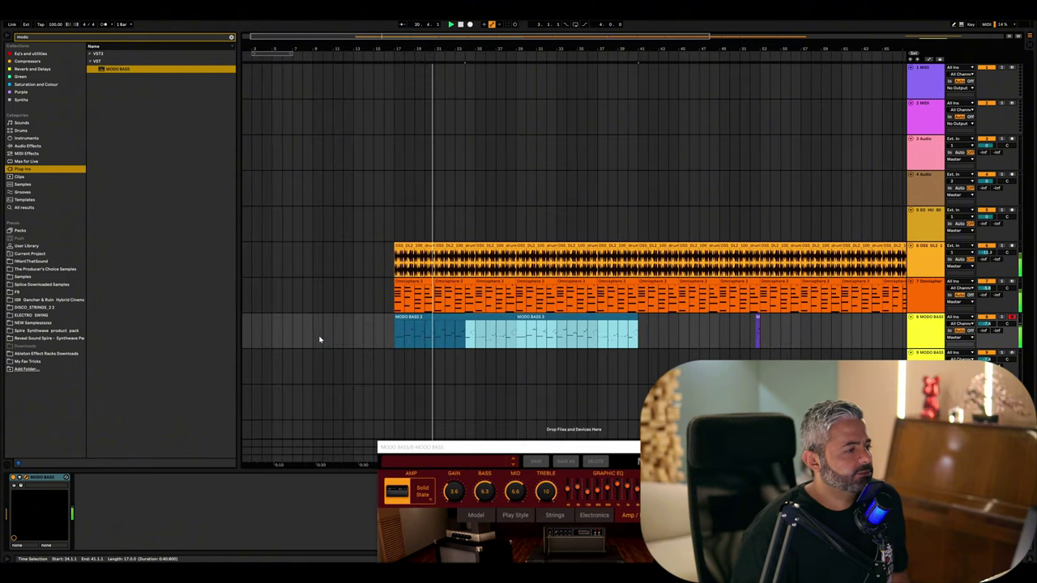
Consolidate the two adjoining bass clips into one 24-bar clip and open its notes with a shorter velocity lane
click(439, 319)
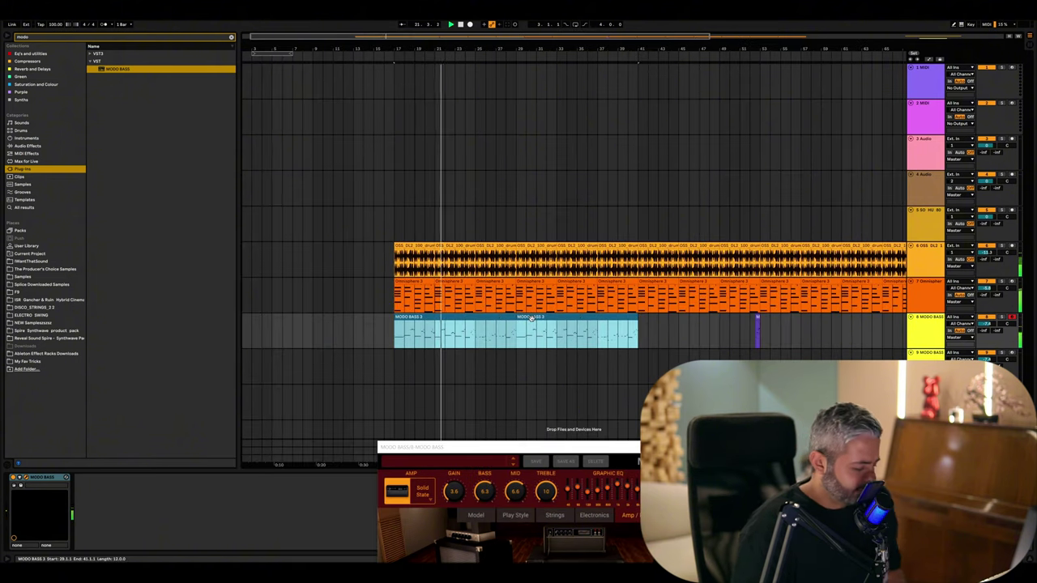
double_click(455, 318)
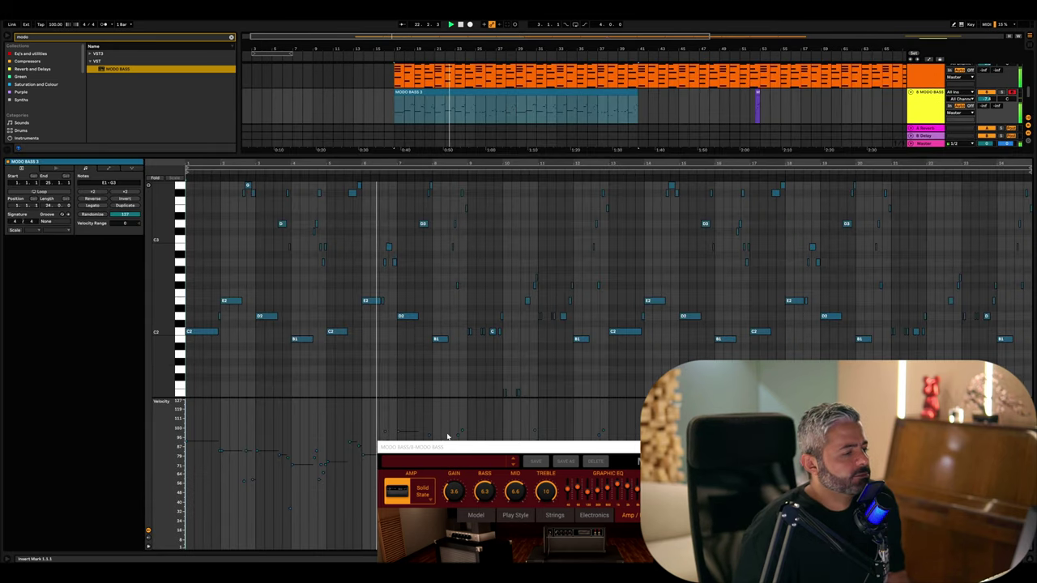
drag(450, 396, 450, 484)
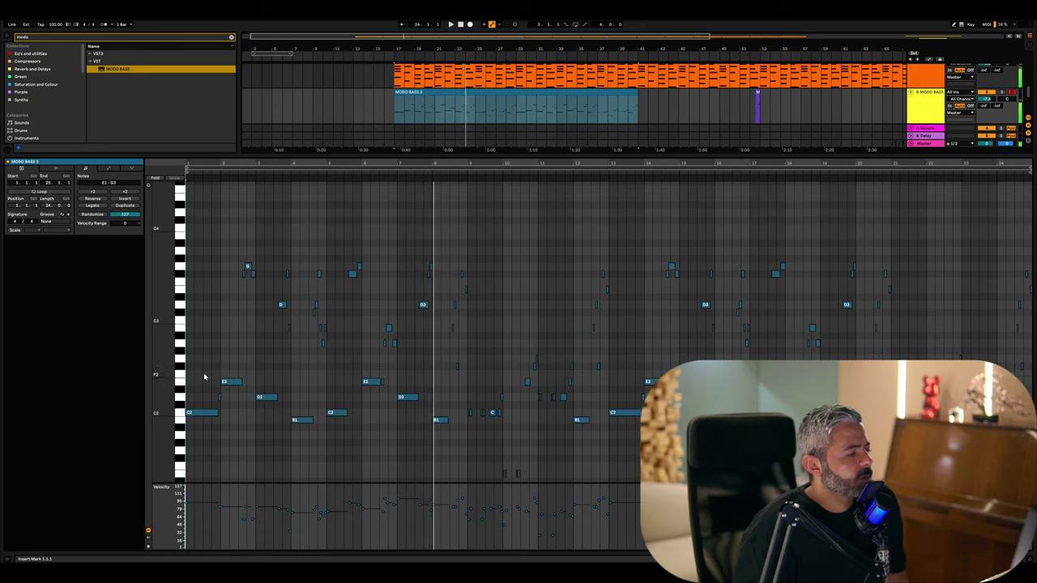
Lower the long E2 note at the start of bar 2 one octave to E1 and audition it
click(212, 368)
key(space)
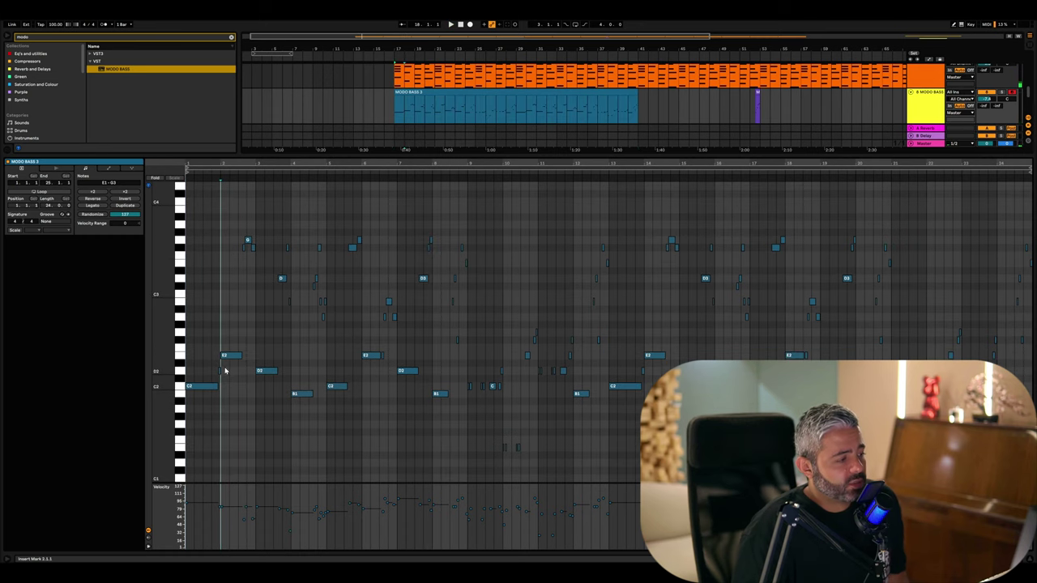
drag(209, 340, 227, 360)
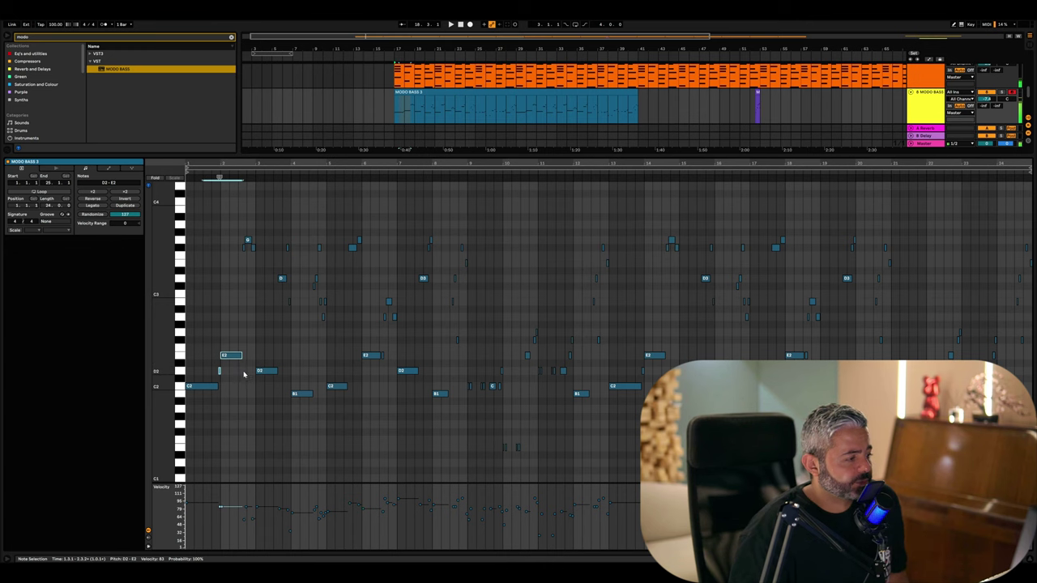
drag(210, 456, 231, 474)
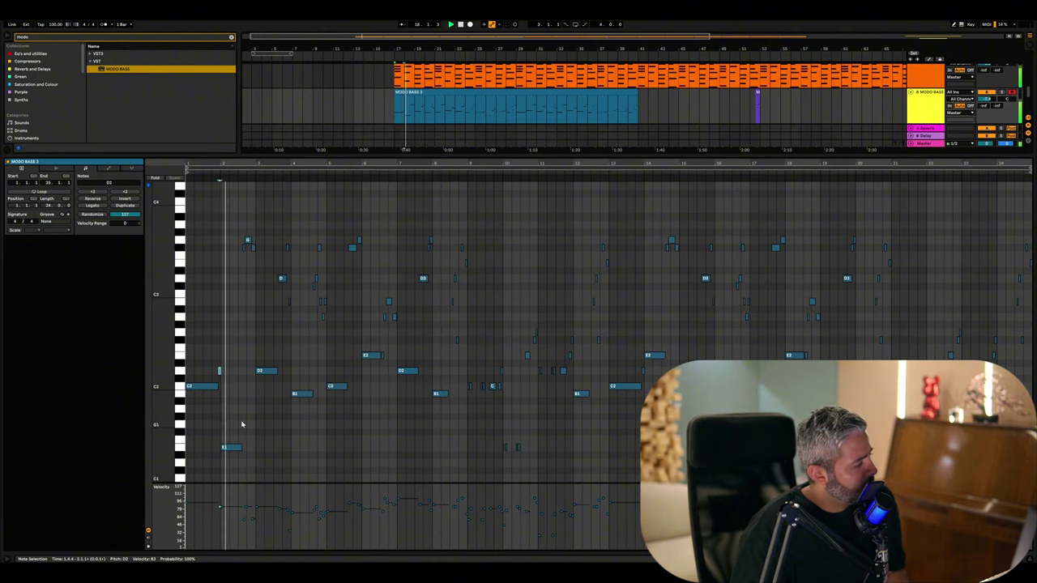
click(243, 423)
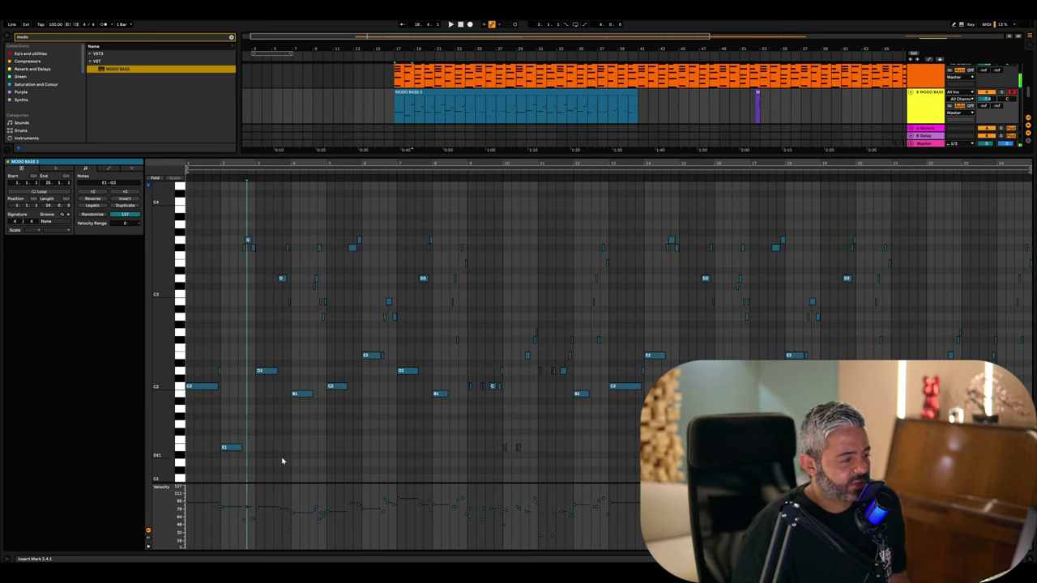
Lower the high fill notes in bars 2 to 8 and at the end of bar 12 by one octave
drag(206, 215, 254, 277)
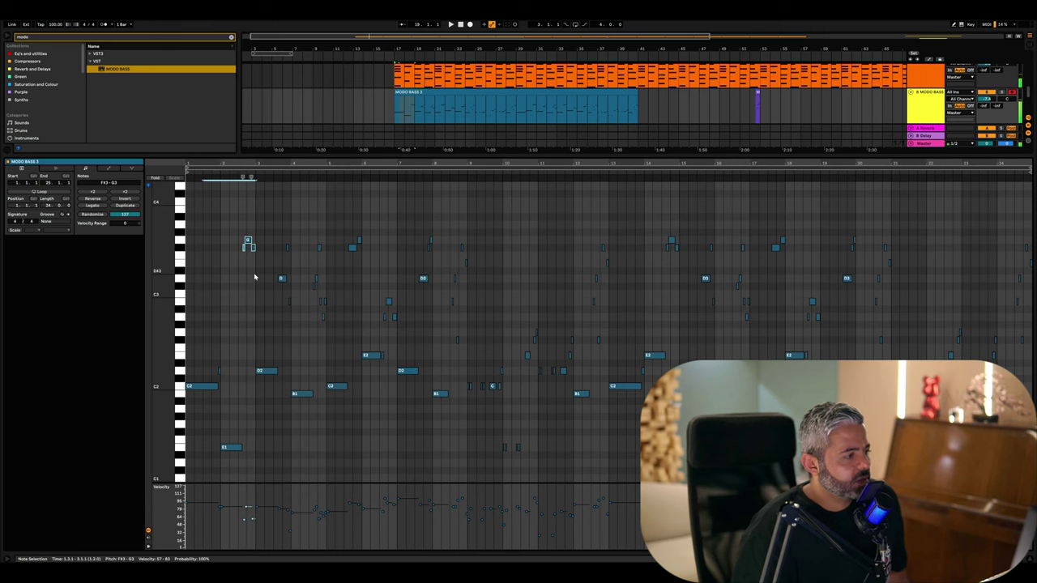
drag(226, 216, 489, 329)
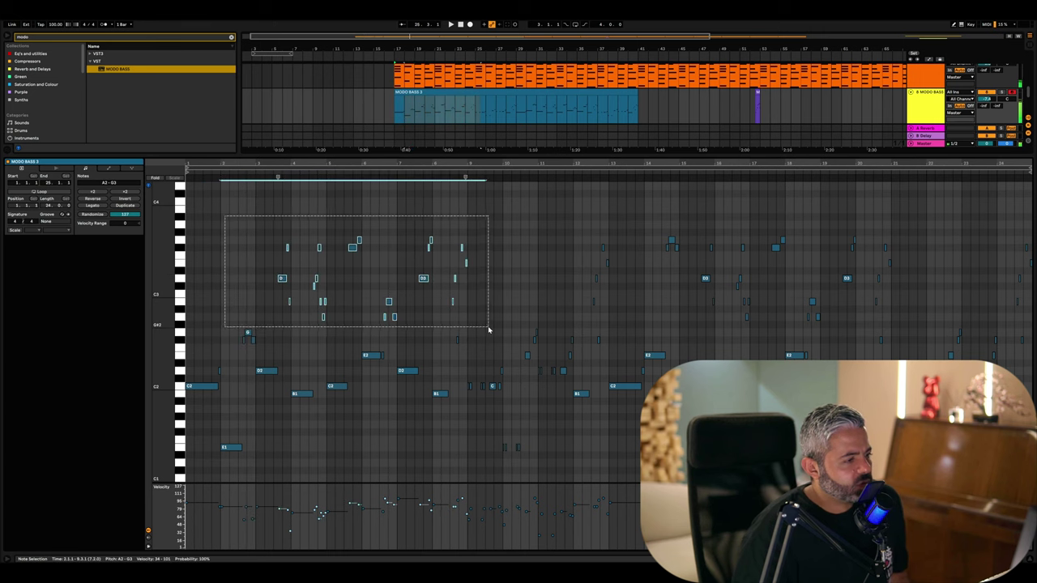
key(shift+Down)
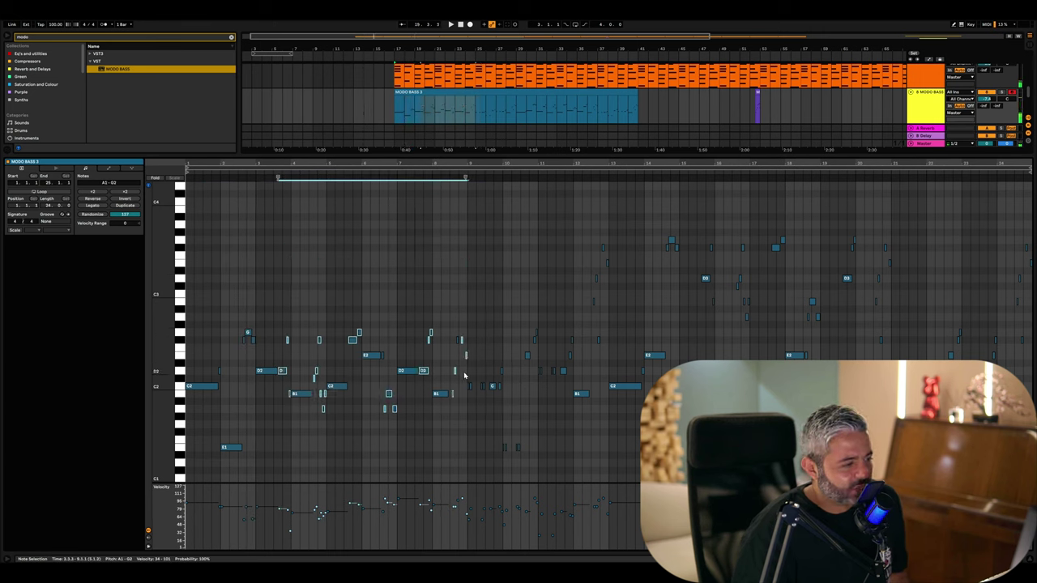
drag(465, 381, 504, 391)
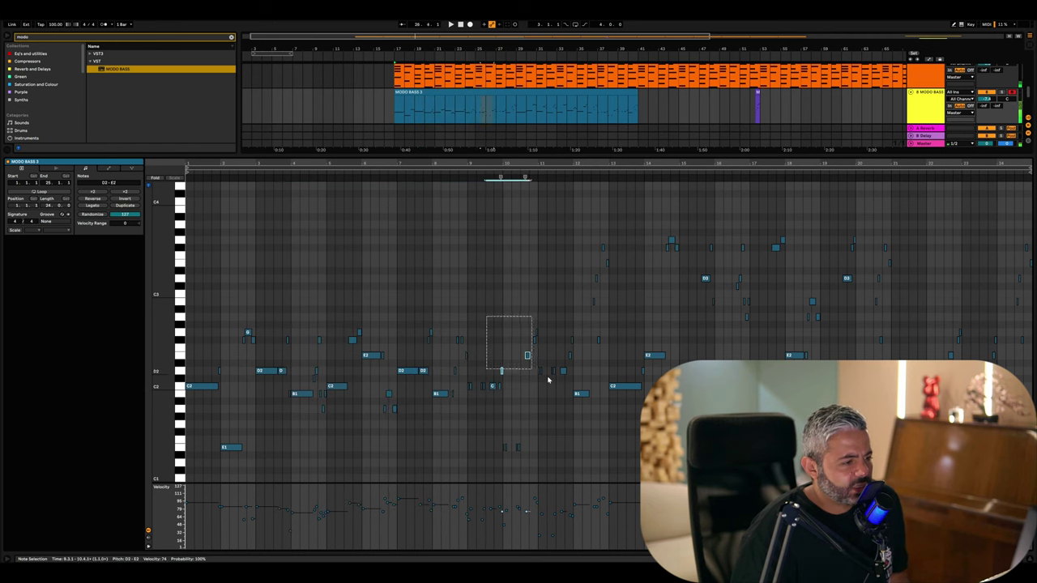
drag(588, 219, 627, 341)
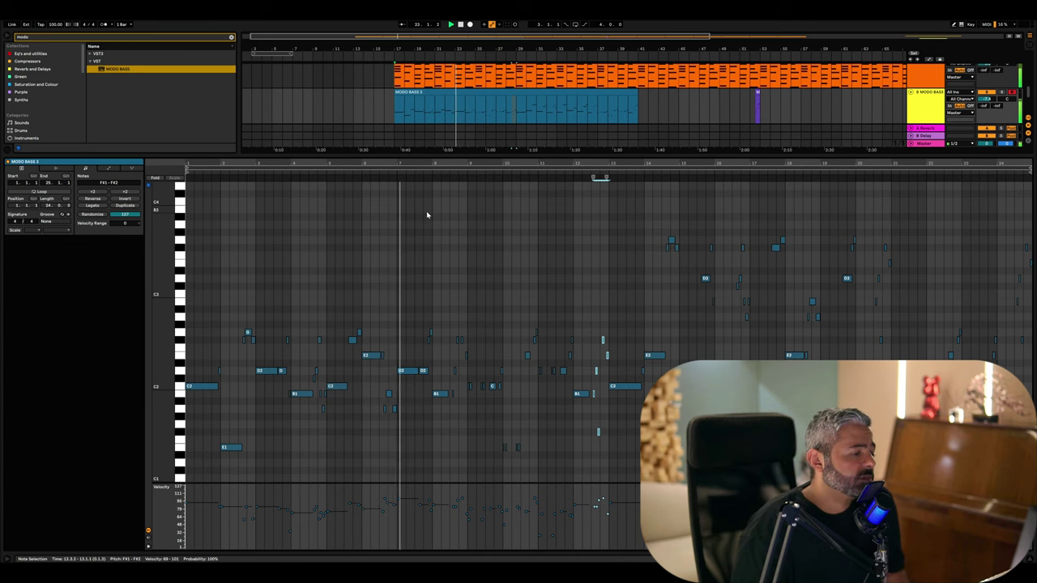
Swap the pitches of the two fill notes in bar 5 so G2 comes before F#2
click(324, 222)
key(plus)
key(plus)
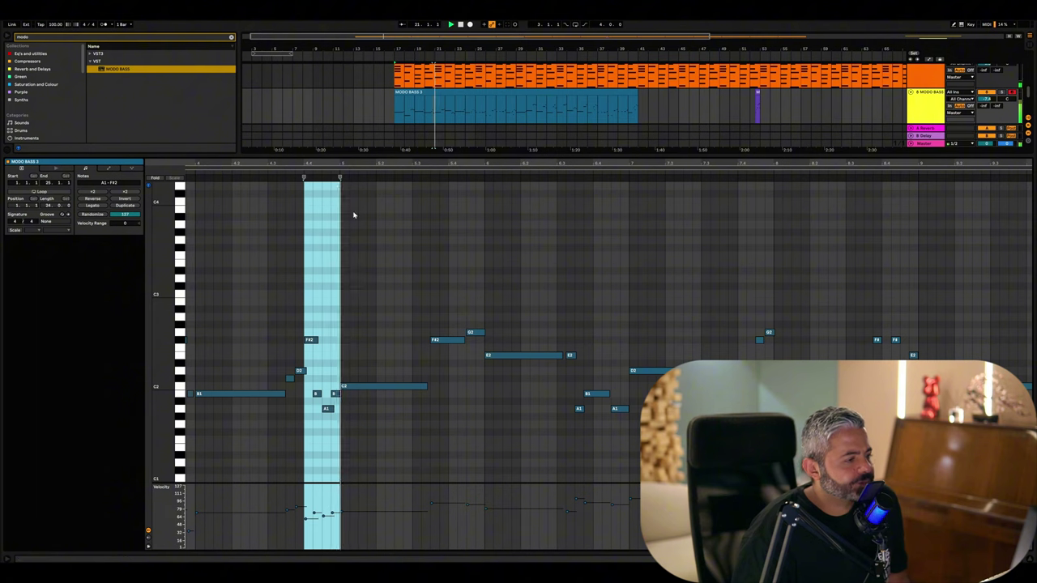
click(421, 283)
right_click(434, 281)
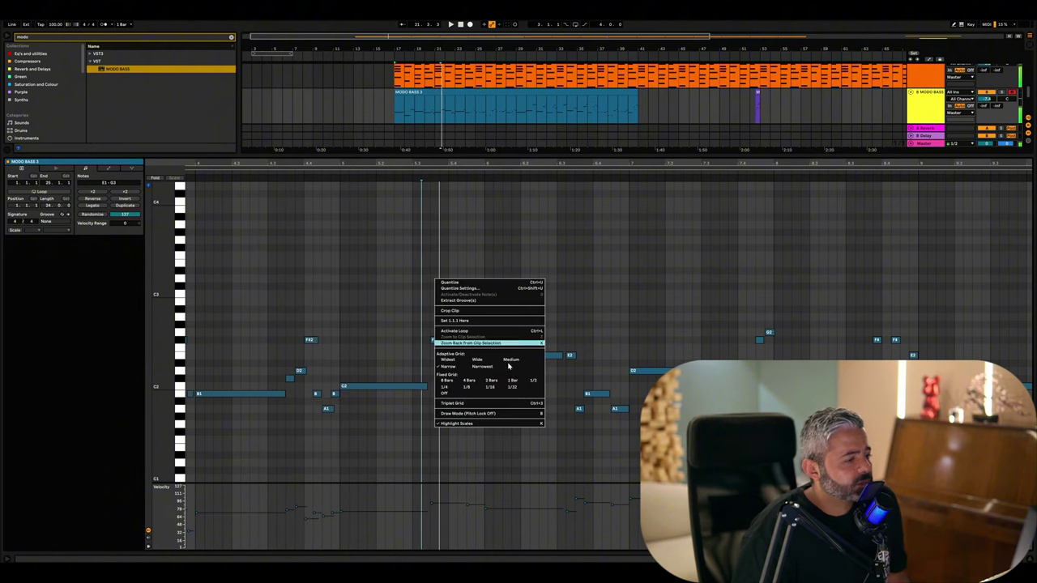
click(444, 342)
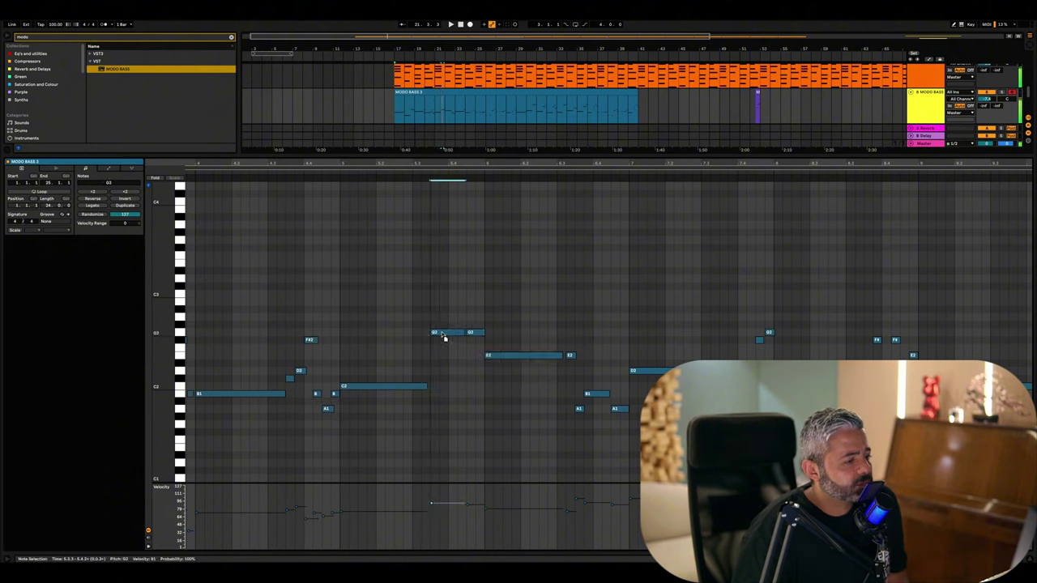
click(440, 370)
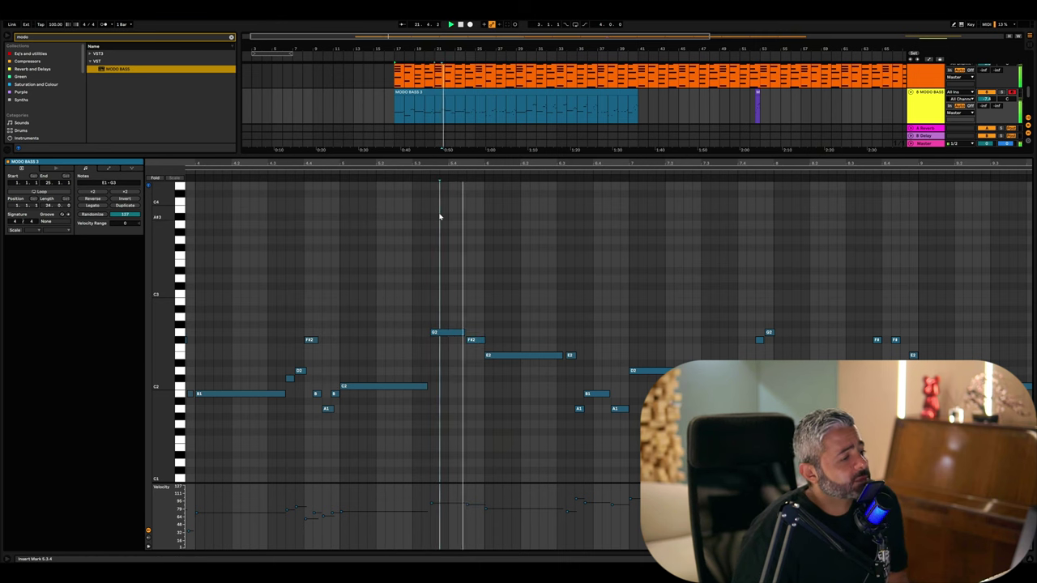
Raise the three short fill notes at the end of bar 6 one octave to A2 and B2 and audition them
scroll(439, 216, down, 3)
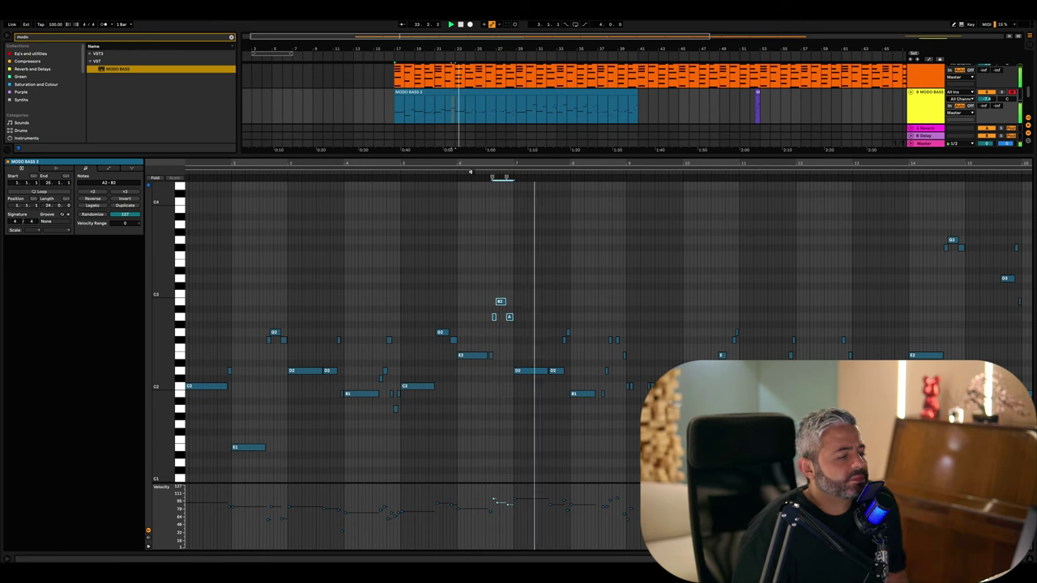
key(minus)
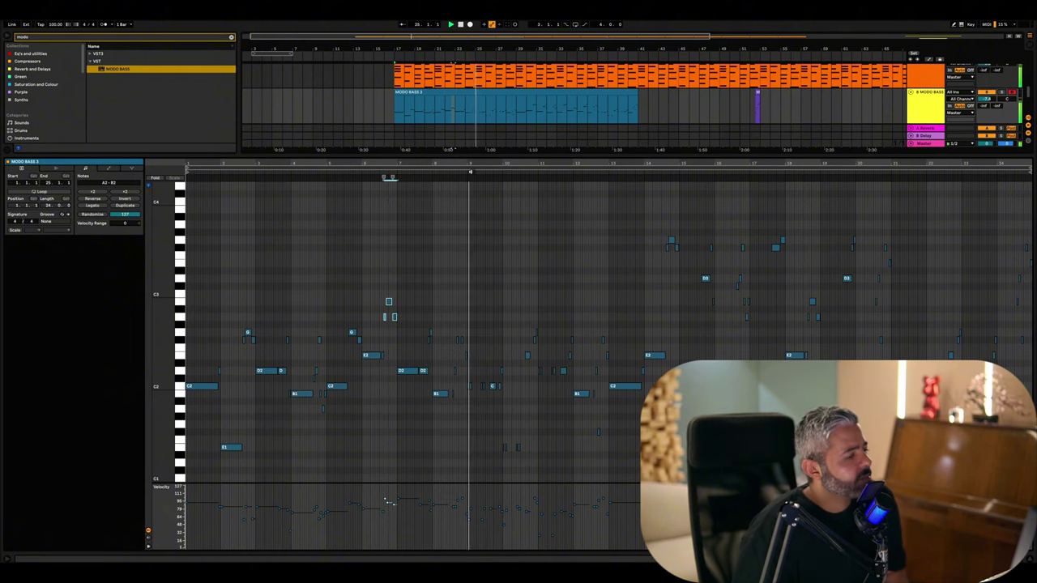
click(528, 192)
Try the three-note fill at the end of bar 6 another octave higher, at A3 and B3
drag(377, 294, 398, 321)
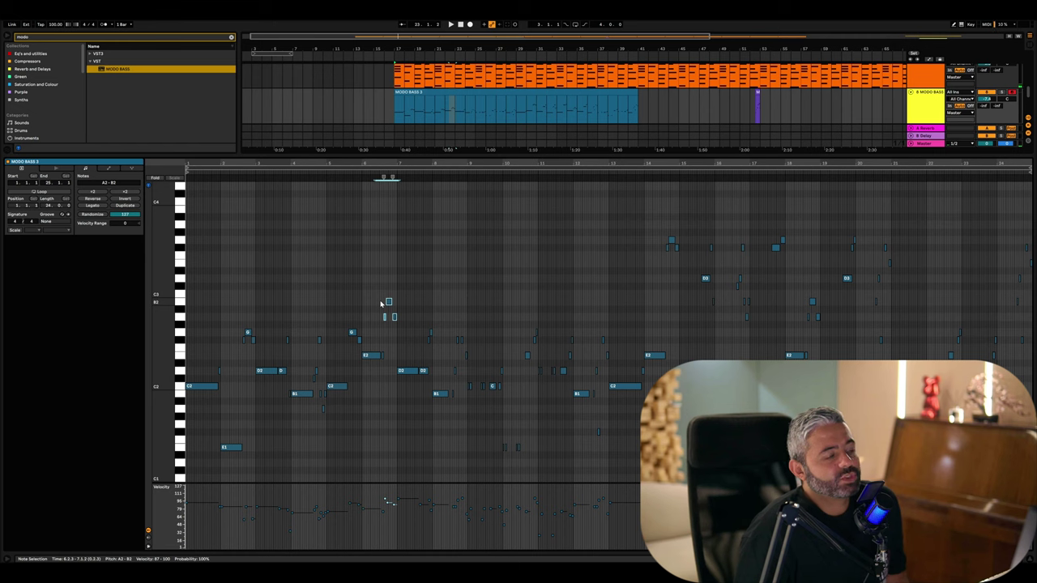
click(366, 173)
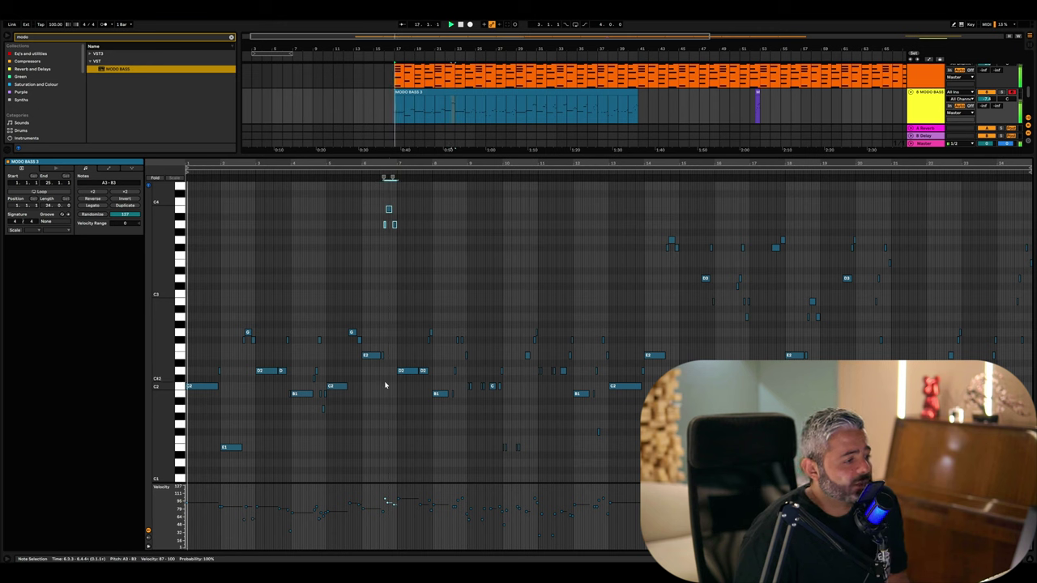
click(366, 172)
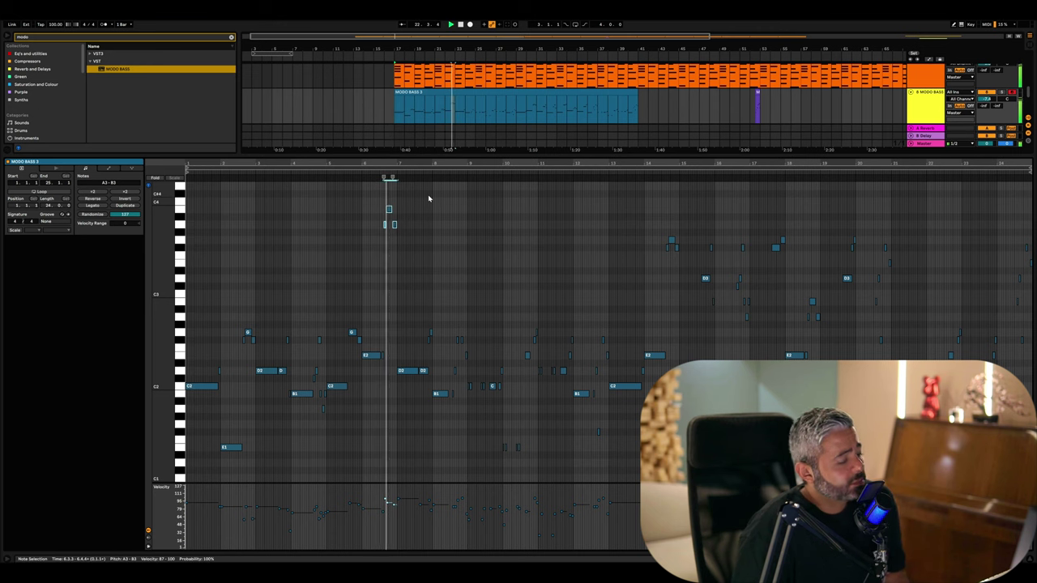
key(shift+Down)
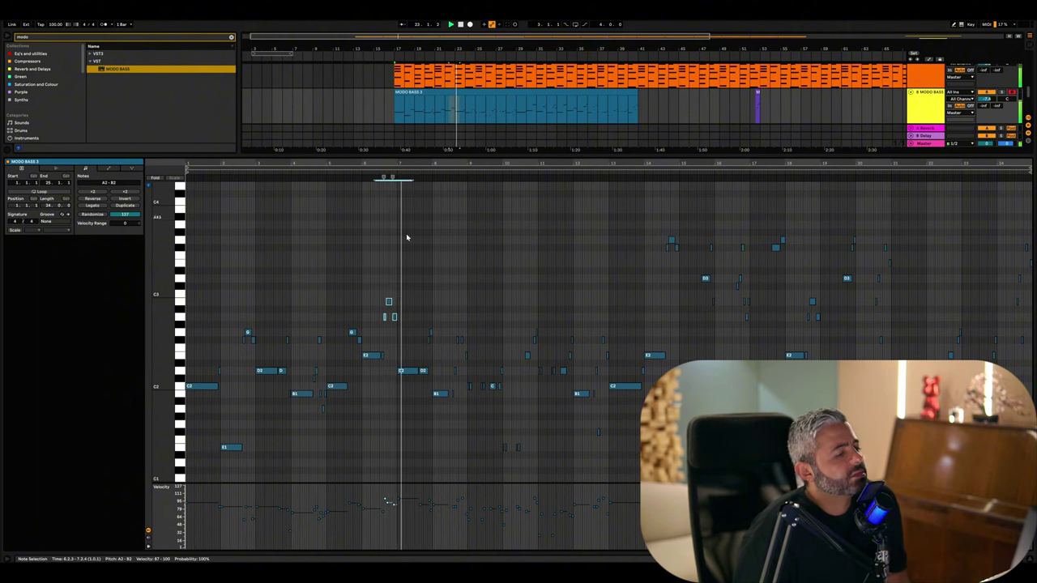
Try the two D2 notes in bar 7 one octave lower at D1 and play on from bar 9
key(space)
drag(394, 363, 426, 385)
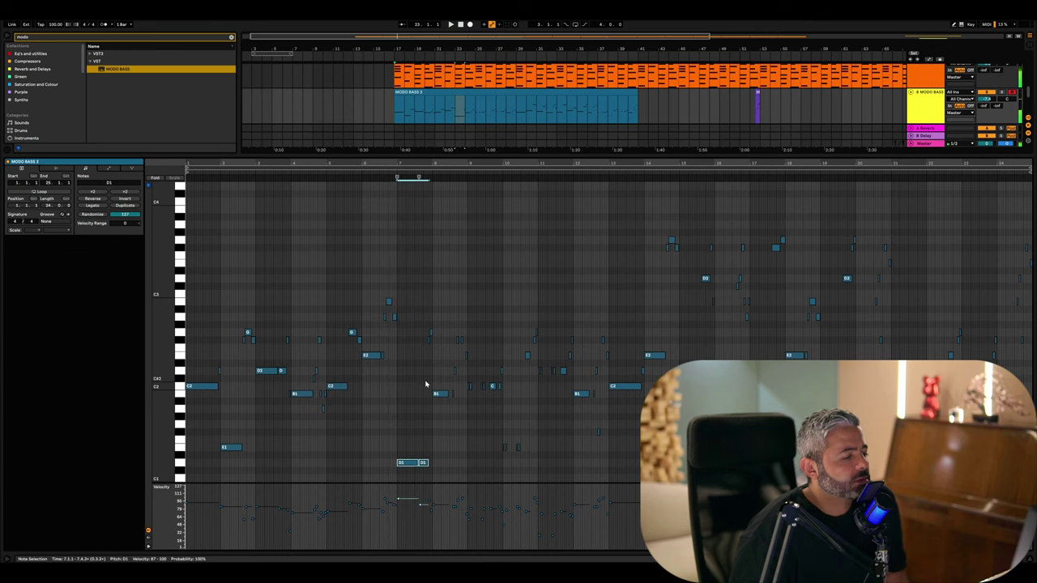
scroll(454, 403, down, 1)
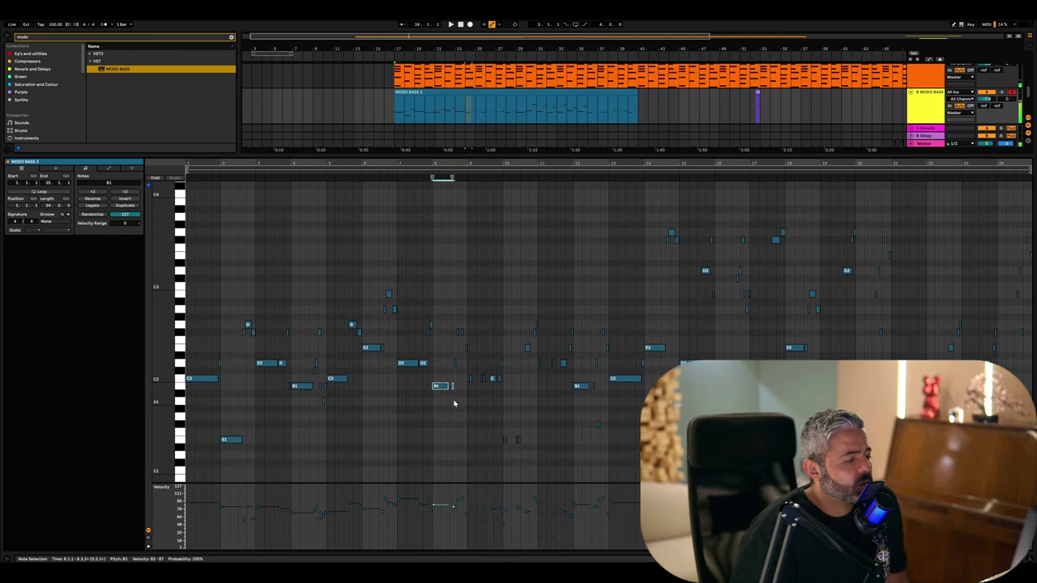
click(484, 214)
key(space)
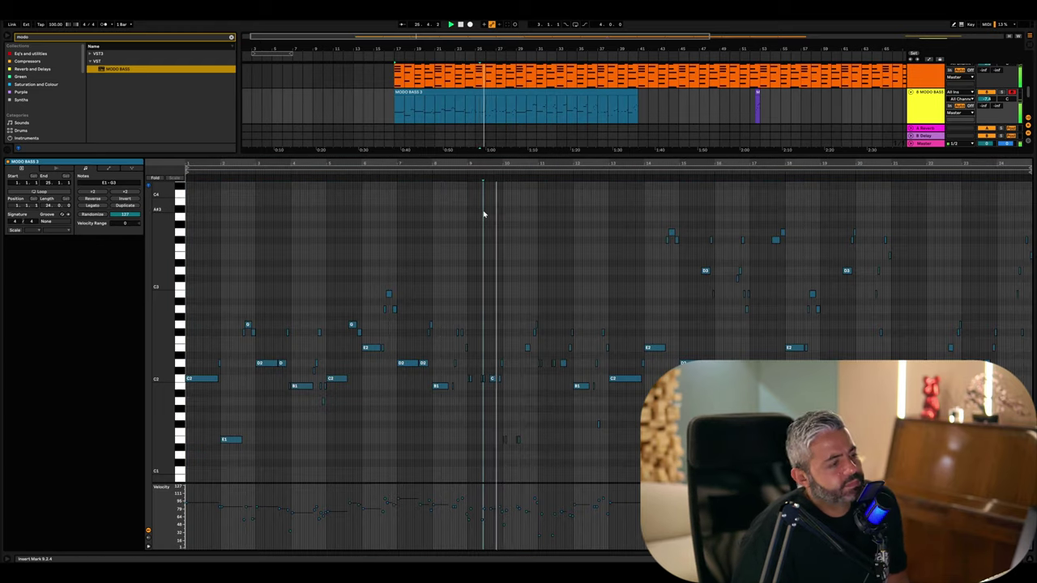
Select and audition the repeated C2 notes in bar 9 and the D2 notes through bar 11
drag(464, 373, 504, 394)
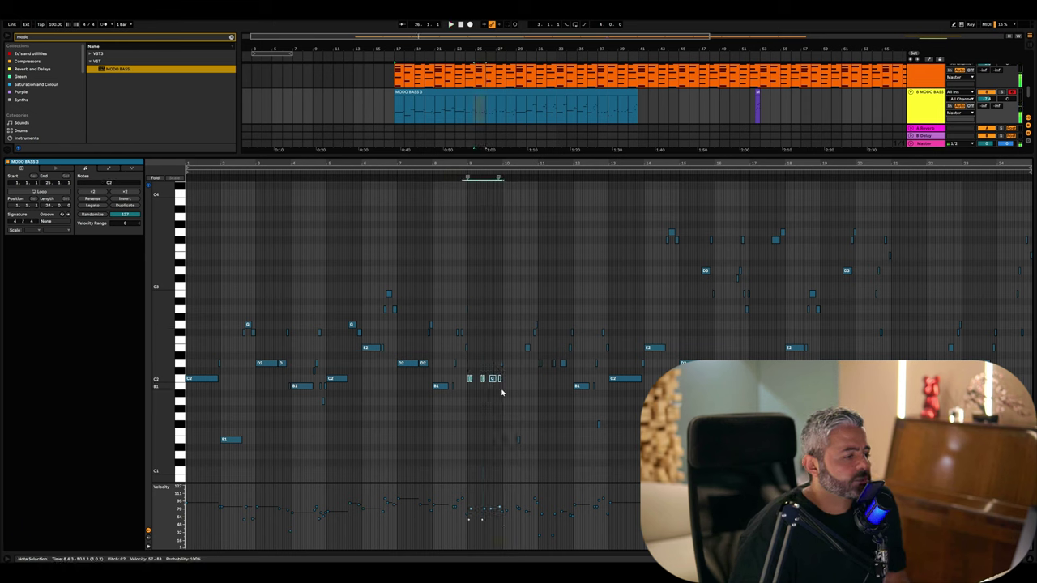
key(space)
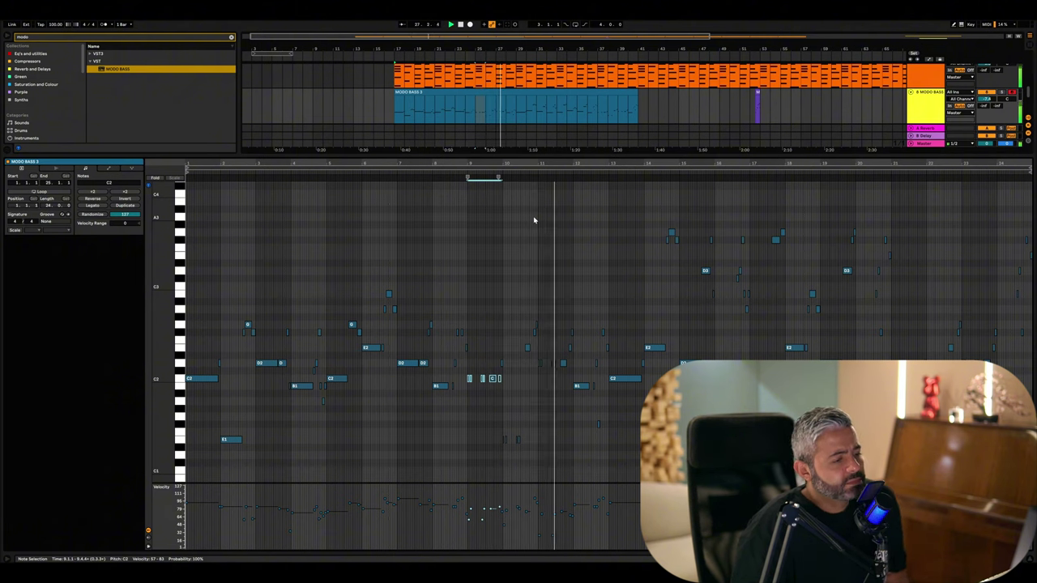
scroll(489, 358, down, 1)
drag(488, 358, 581, 354)
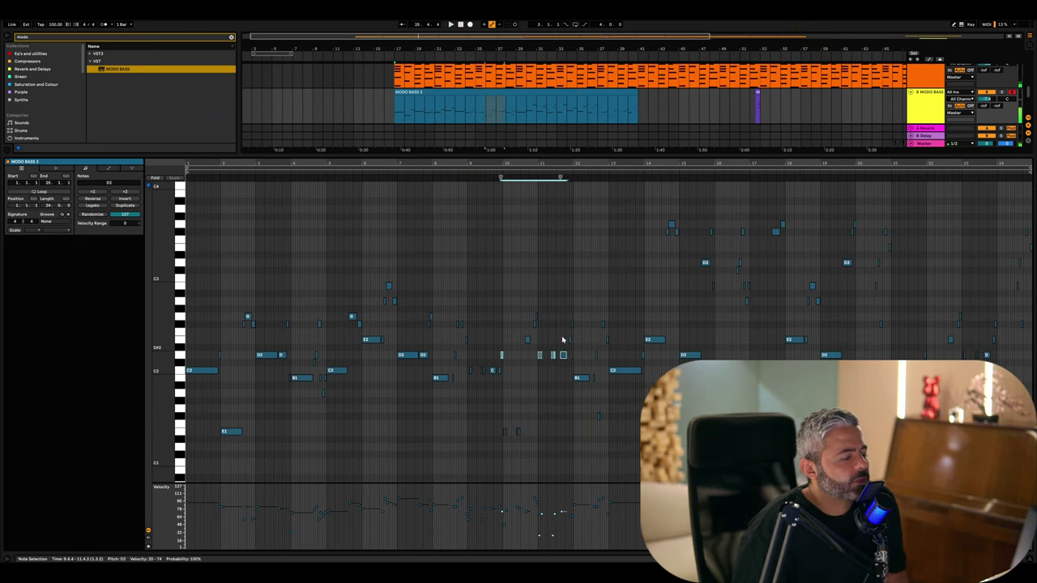
click(571, 173)
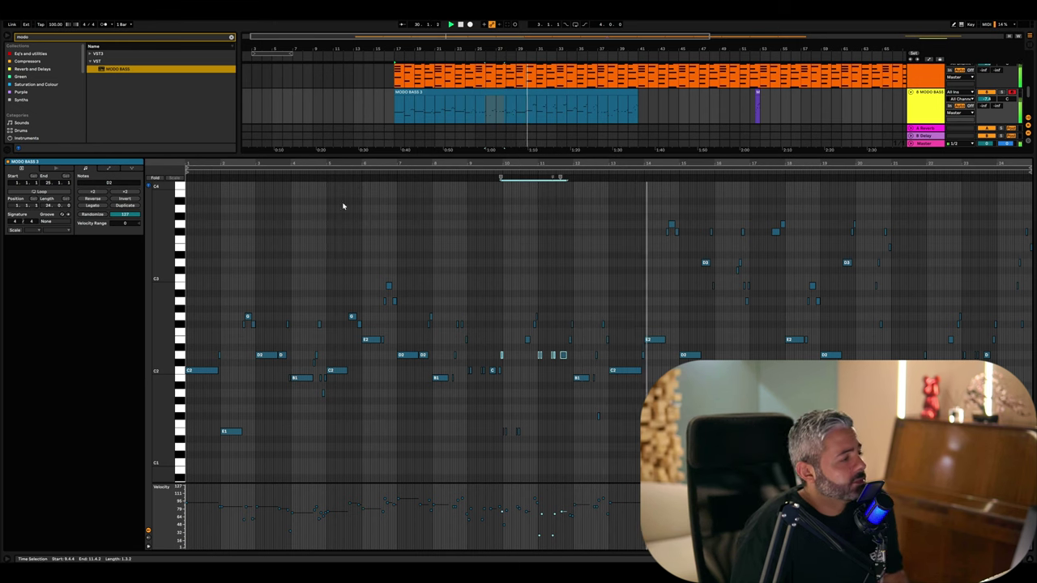
Return to the arrangement and rebalance during playback, setting the bass track to about -10.4 dB and the Omnisphere track to -7.7 dB
click(231, 207)
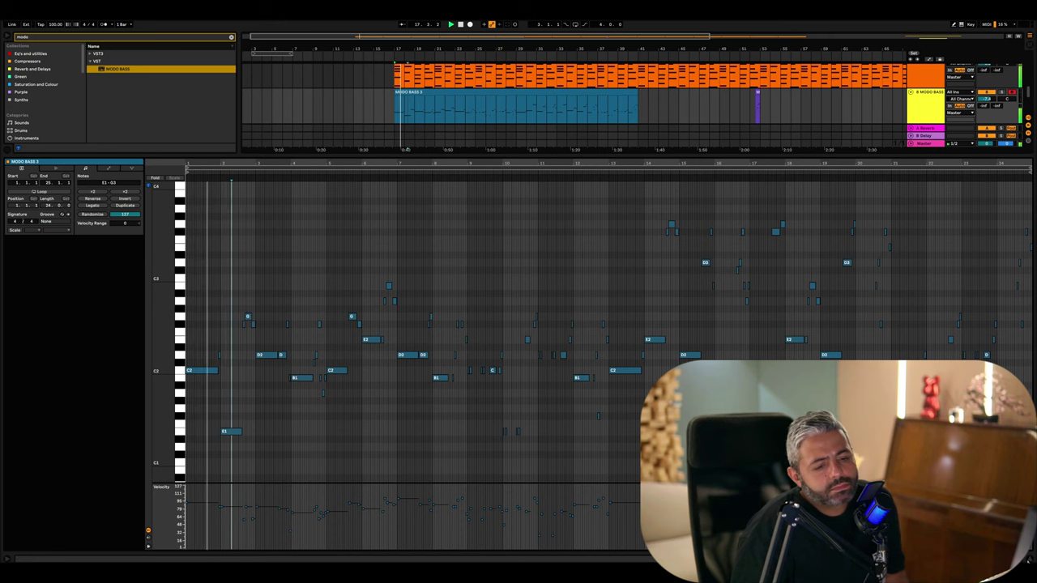
key(ctrl+alt+l)
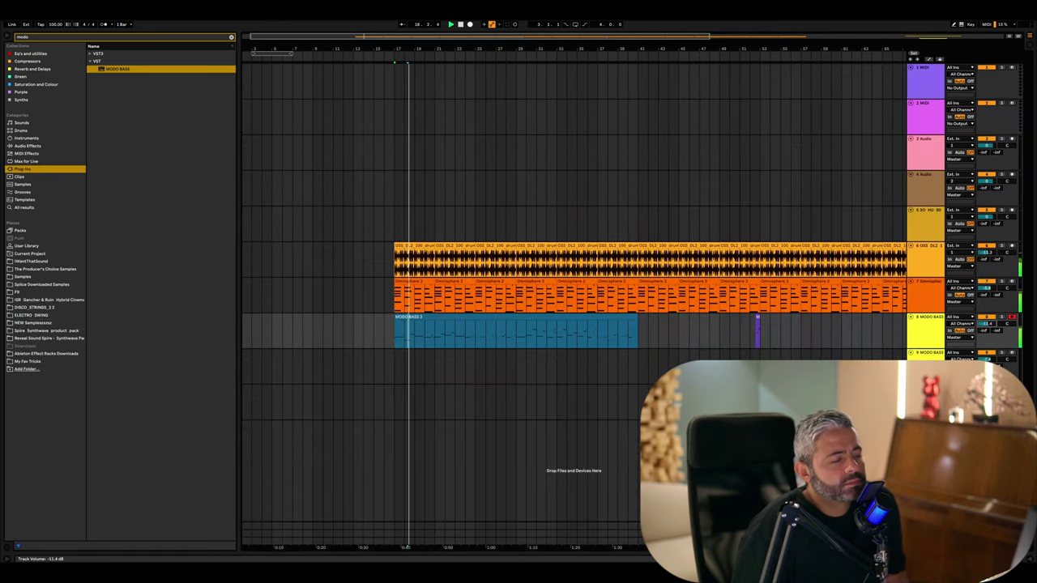
scroll(987, 328, up, 1)
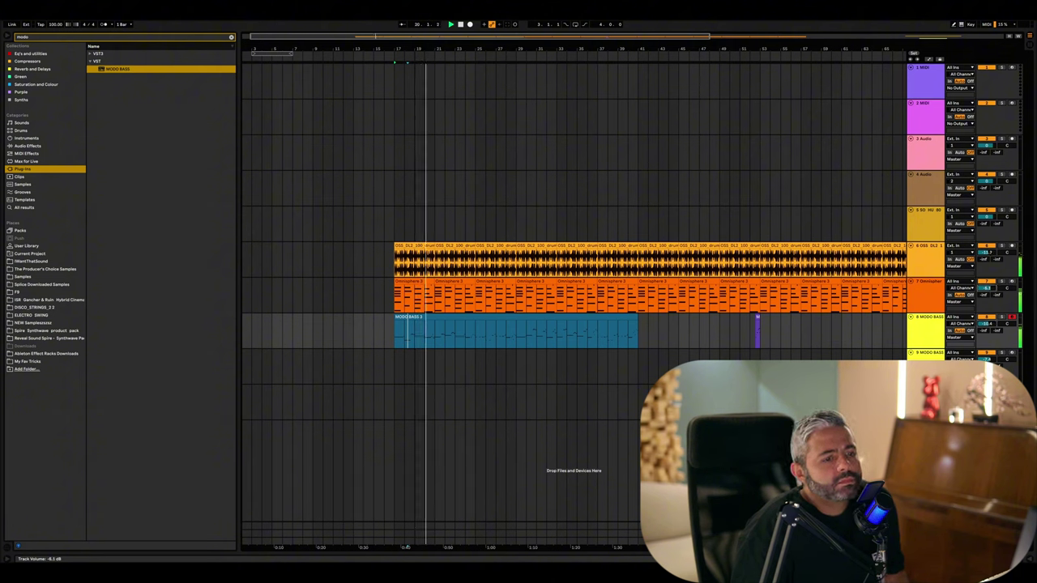
scroll(987, 289, down, 2)
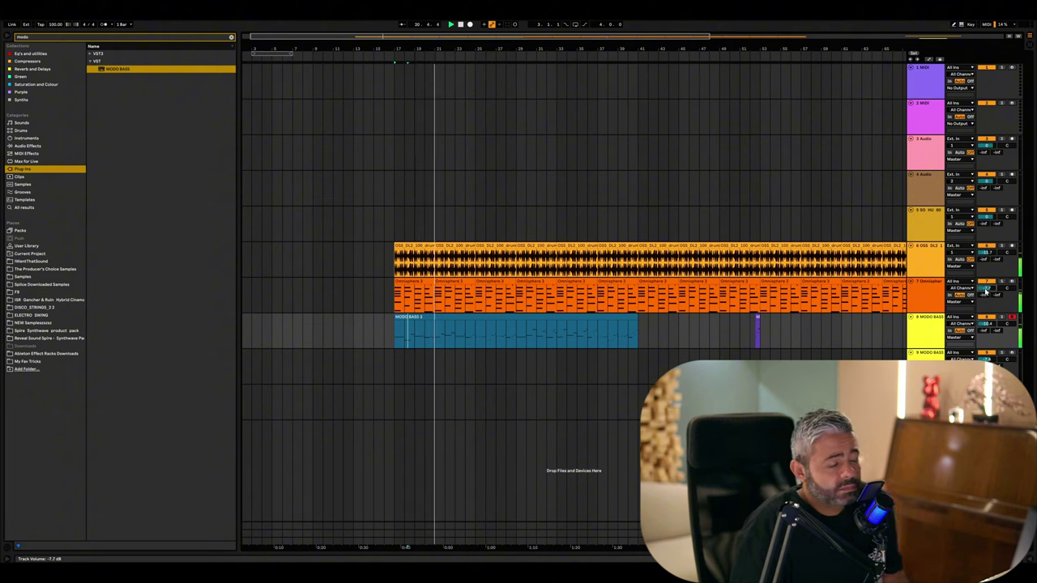
double_click(434, 322)
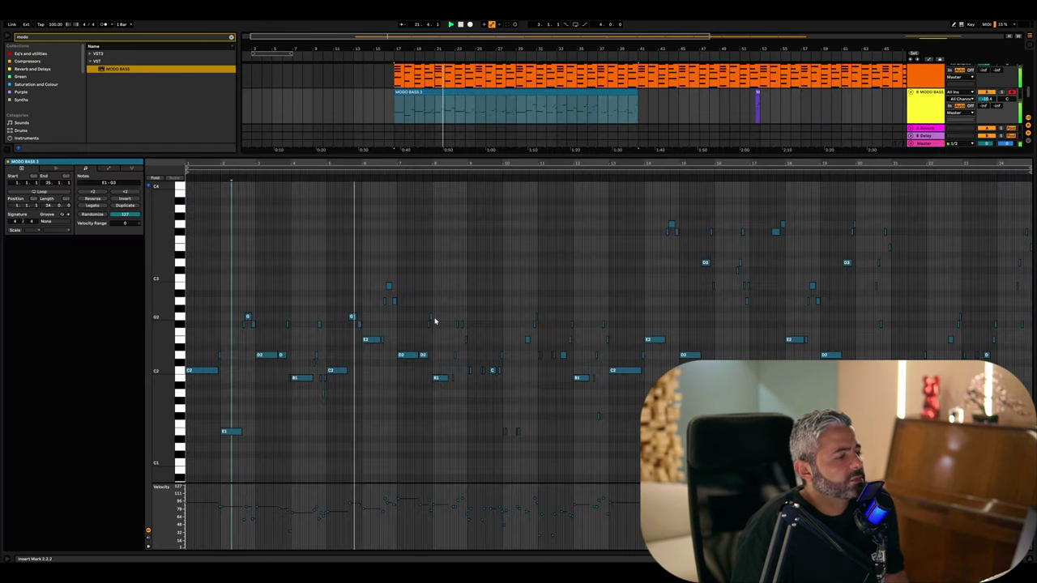
key(super+alt+l)
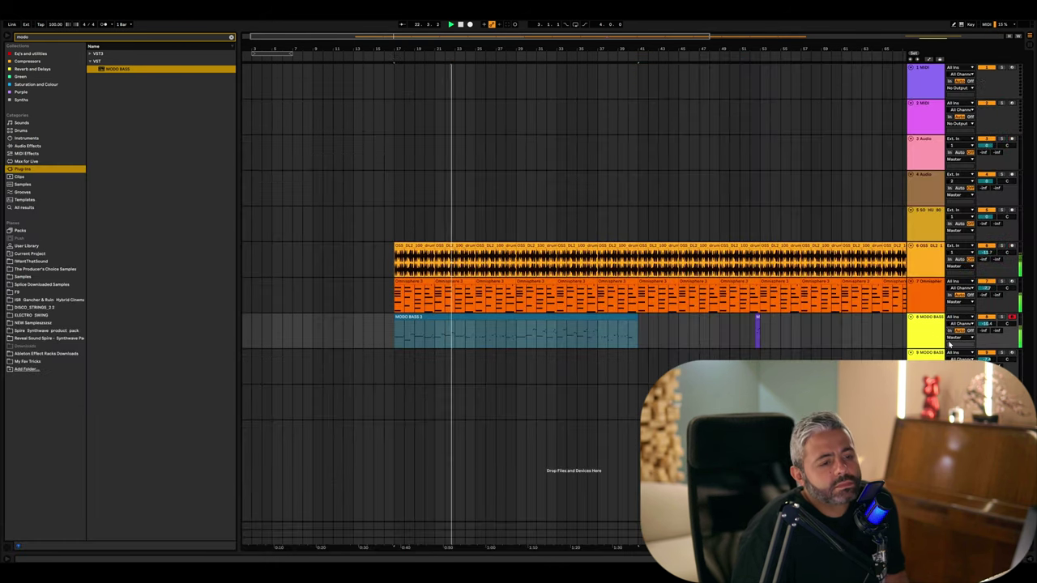
Open the bass track's MODO BASS and set its amp to Bass 6.6, Mid 0.0, Treble 0.0, Amp 6.1 and D.I. 4.0 during playback
click(948, 344)
key(super+alt+l)
click(28, 483)
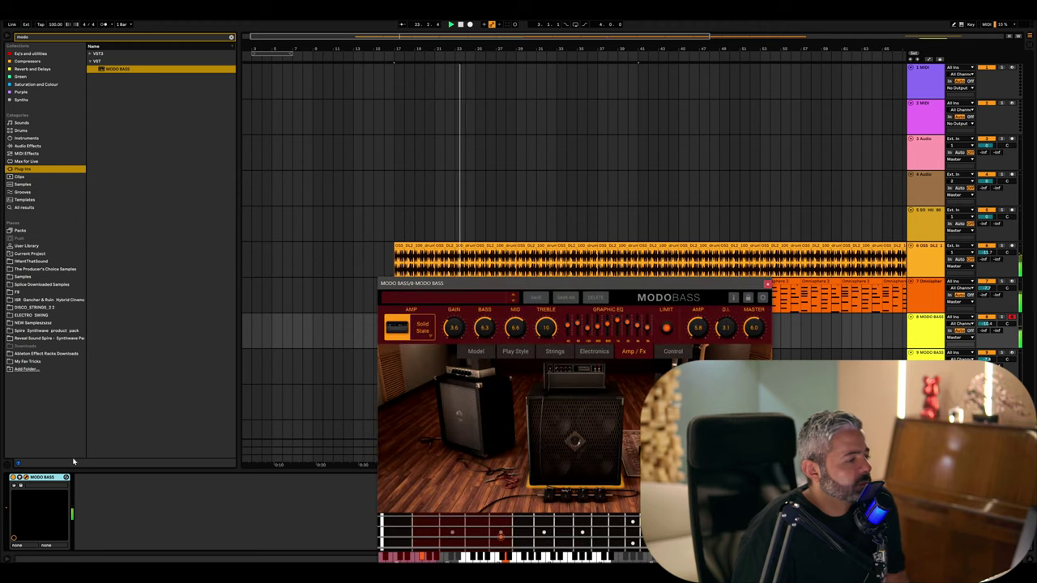
drag(519, 284, 398, 219)
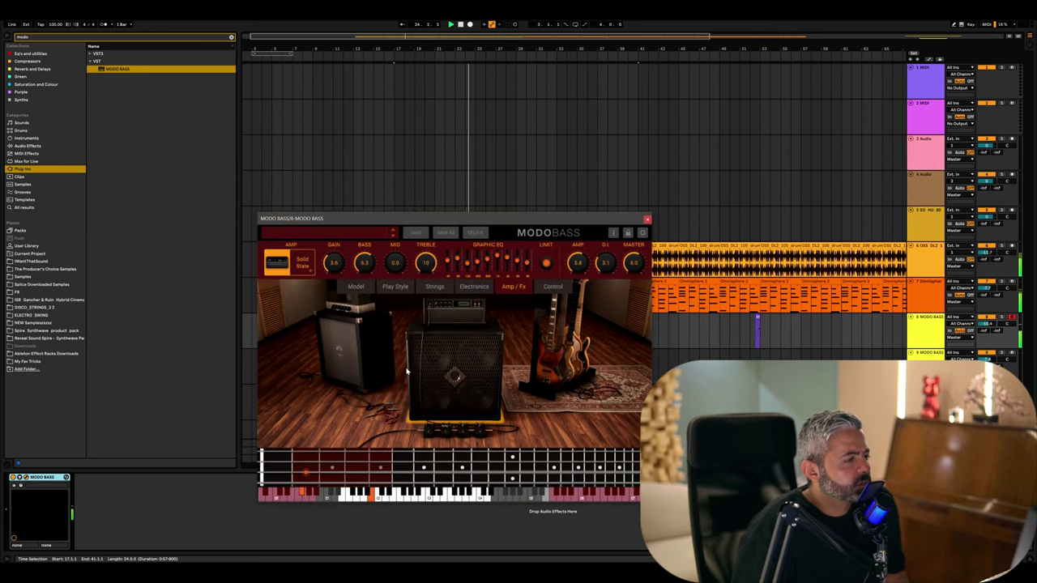
click(365, 264)
drag(365, 264, 366, 251)
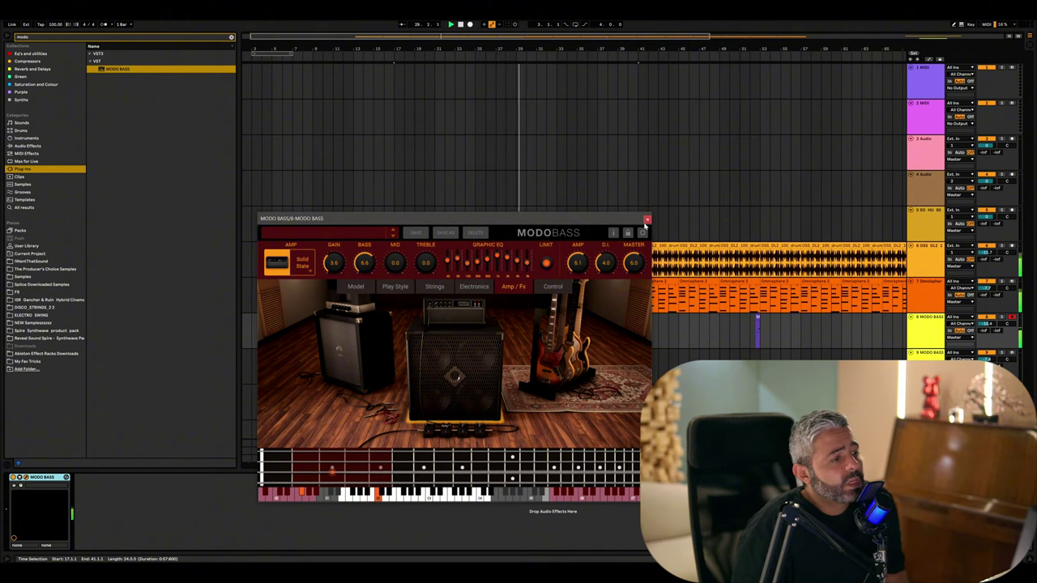
Play the bass track soloed from bar 17, set MODO BASS's Amp to 6.4 and D.I. to 3.0, and end the solo
click(751, 331)
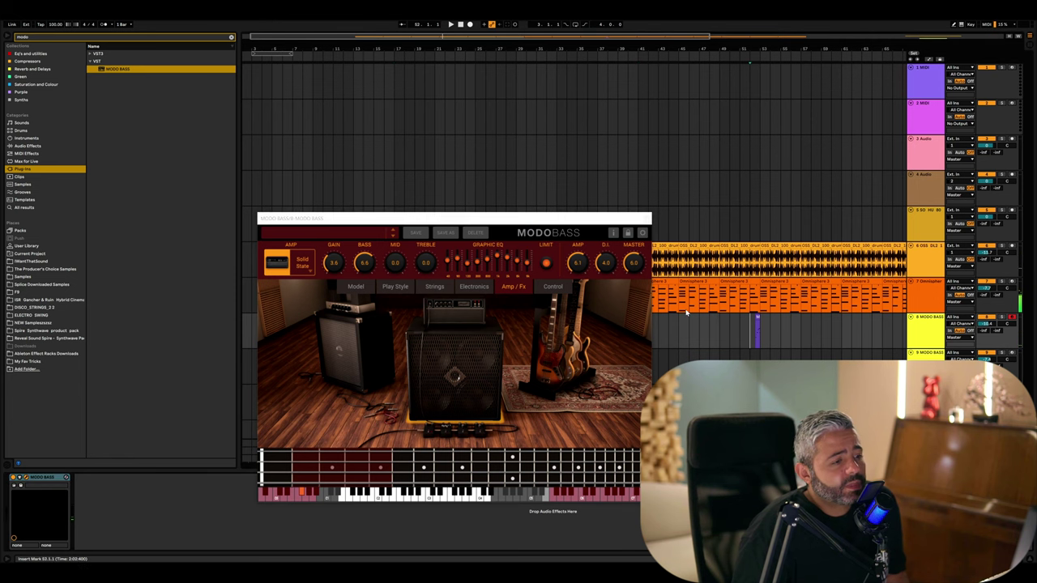
click(419, 236)
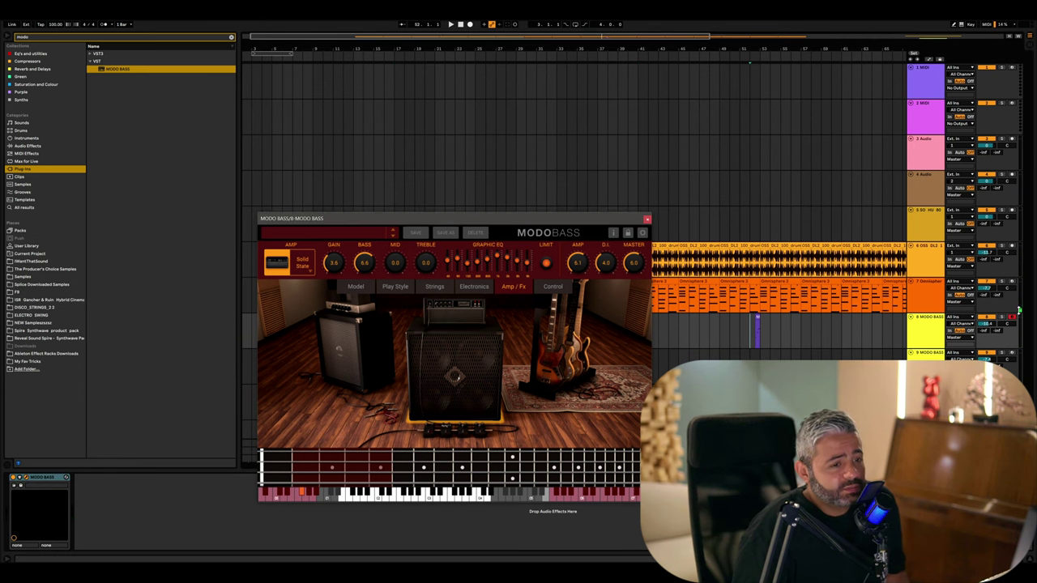
drag(470, 226, 487, 379)
click(397, 332)
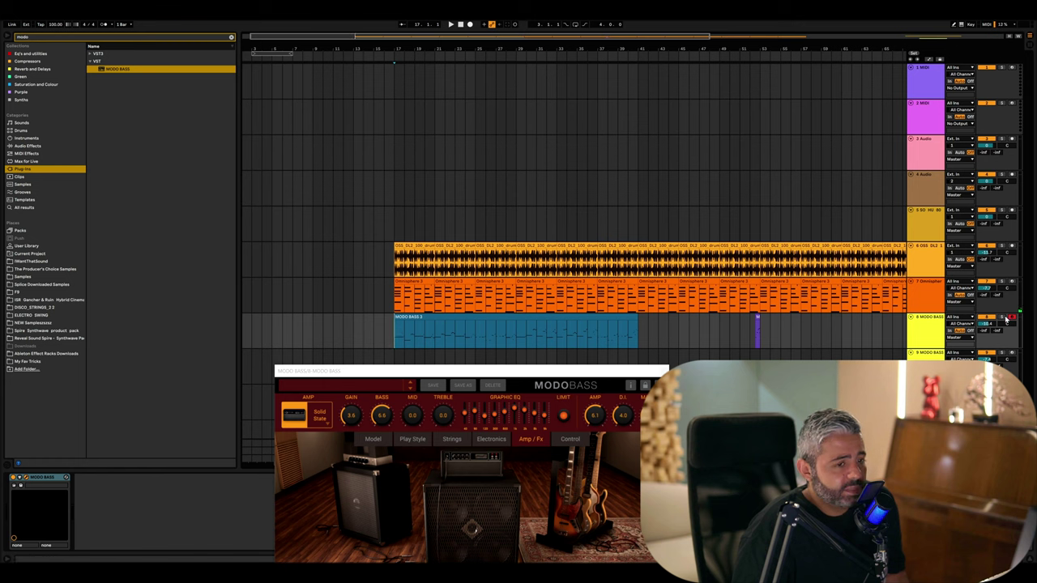
drag(444, 416, 447, 277)
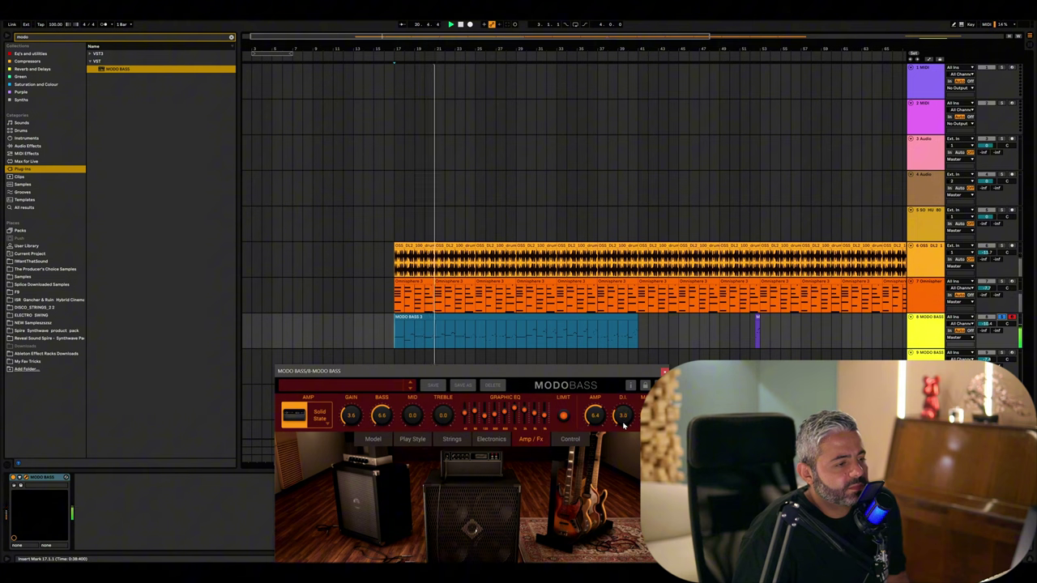
click(1005, 320)
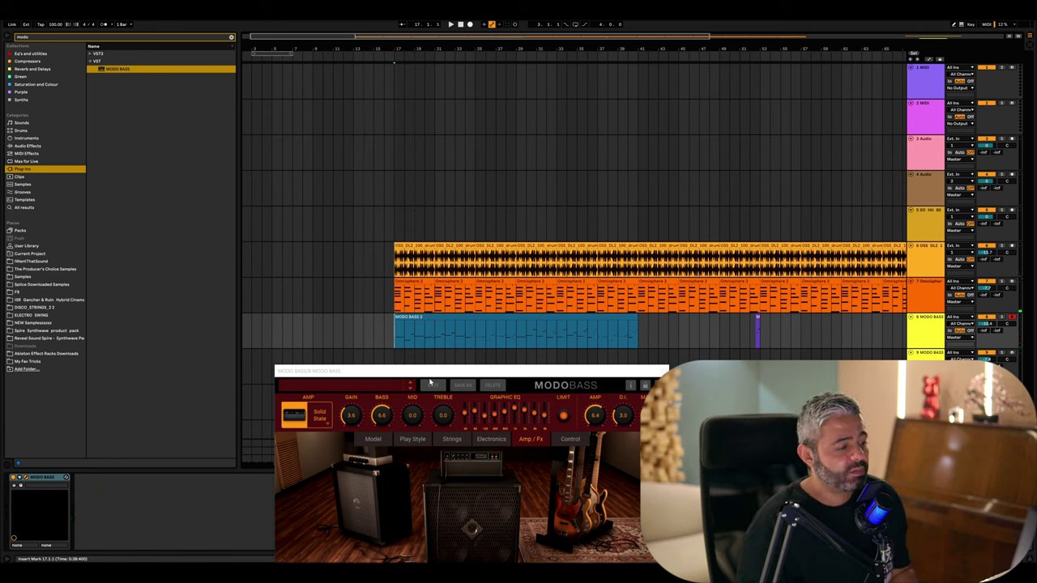
Play the full mix from bar 17 and rebalance MODO BASS, raising Amp and lowering D.I. to 1.4 and Master to 5.4
drag(430, 382, 657, 45)
drag(585, 49, 609, 54)
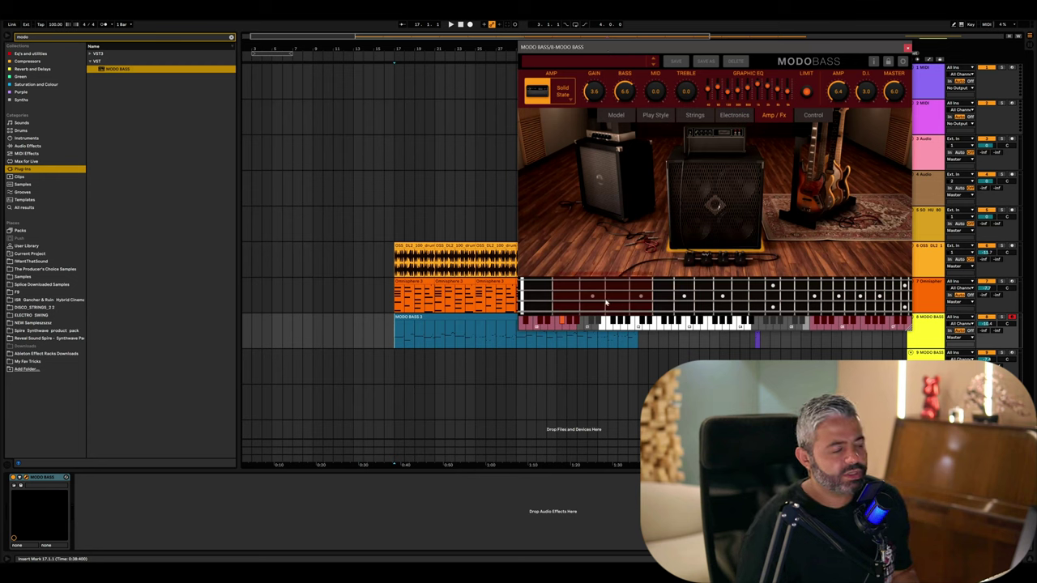
click(394, 340)
key(space)
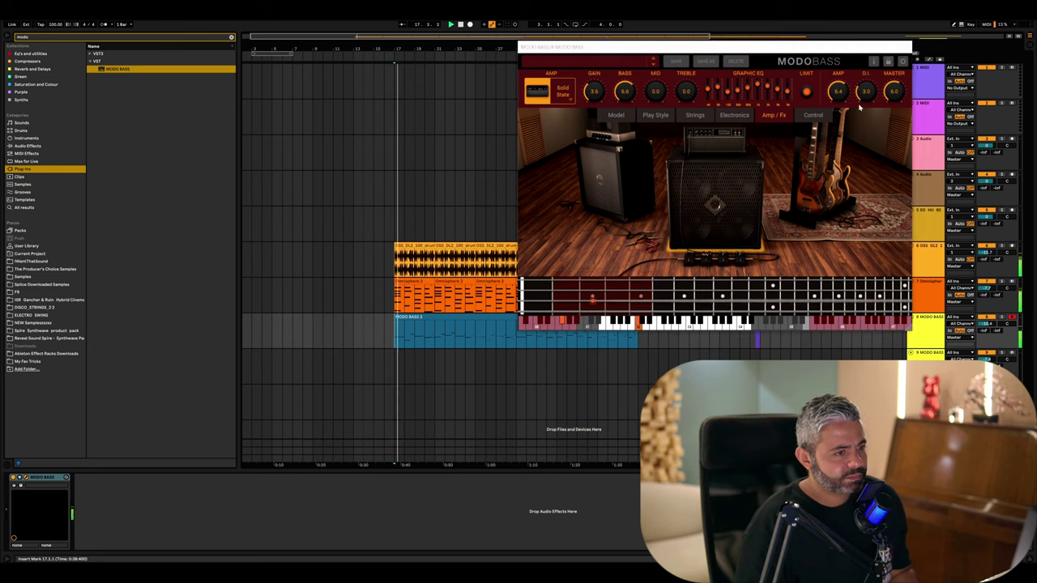
click(838, 92)
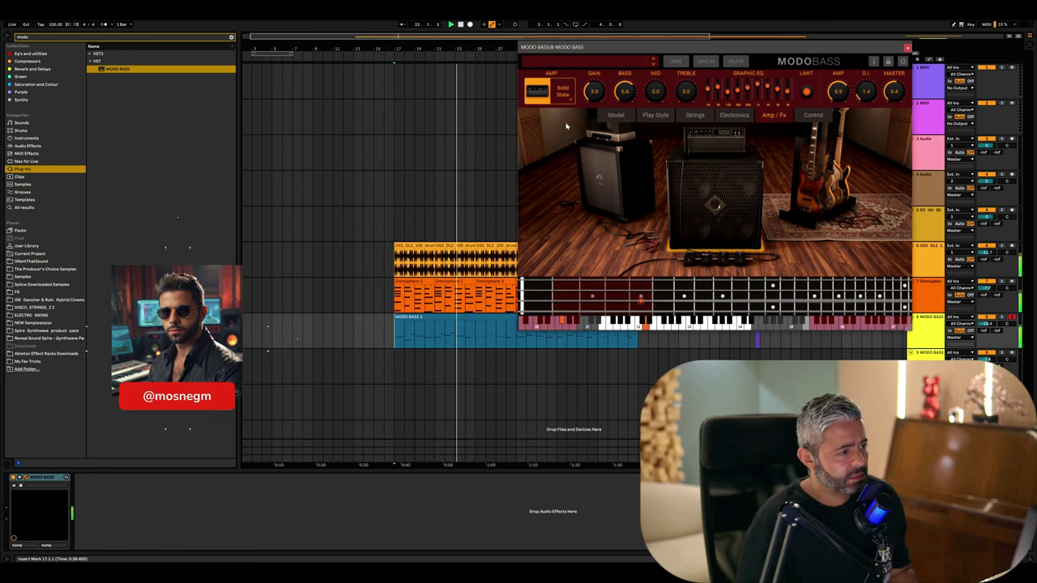
Try the Tube amp model on the bass, comparing its Punch and Harm. switches during playback
click(568, 92)
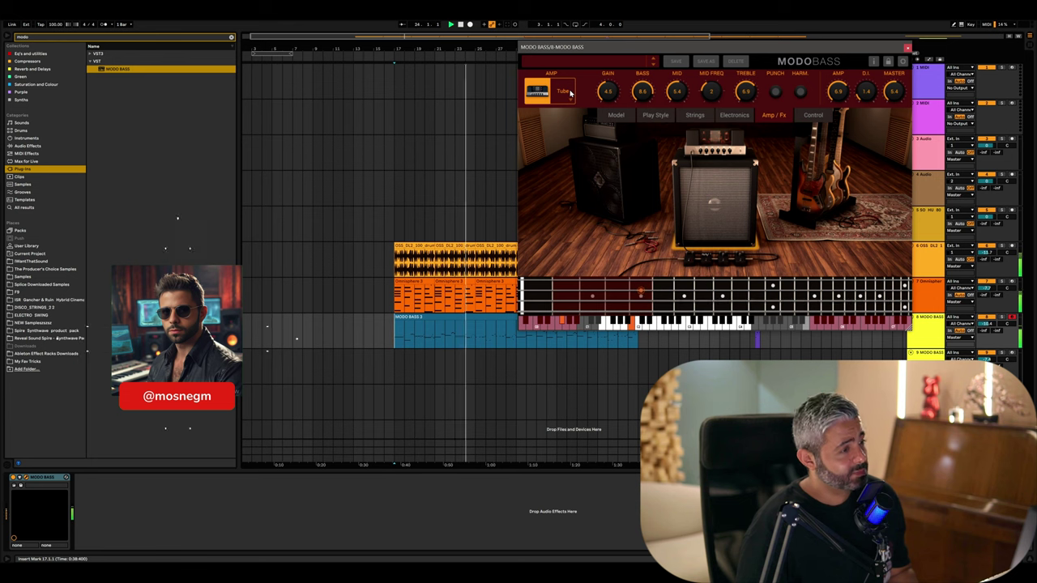
click(569, 92)
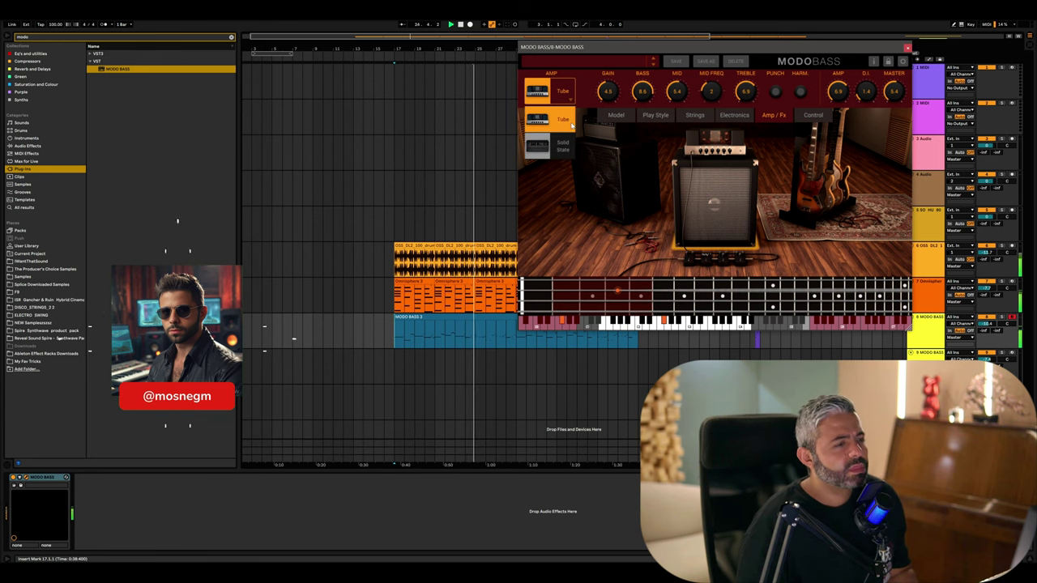
click(567, 120)
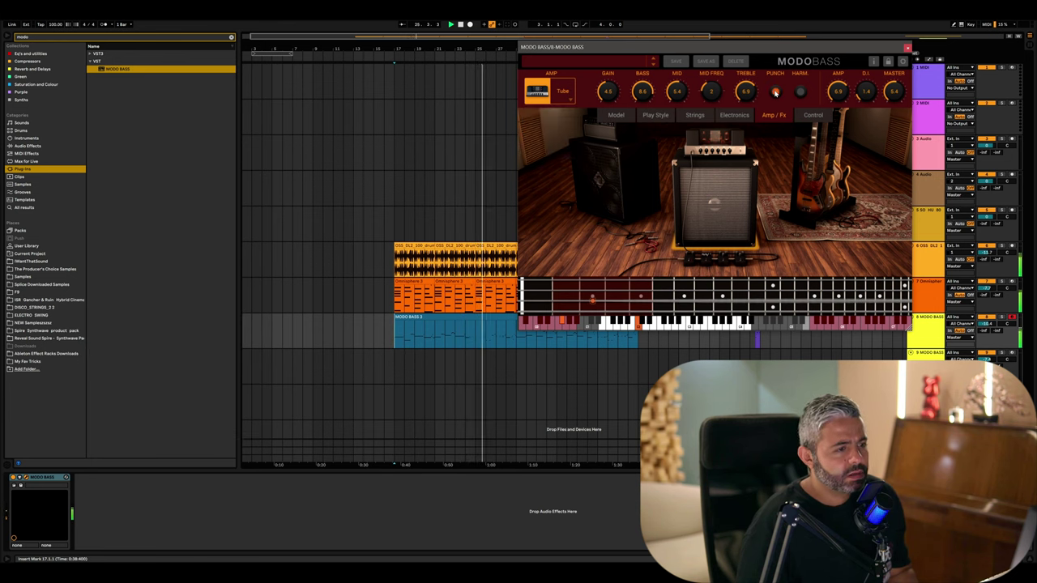
click(776, 93)
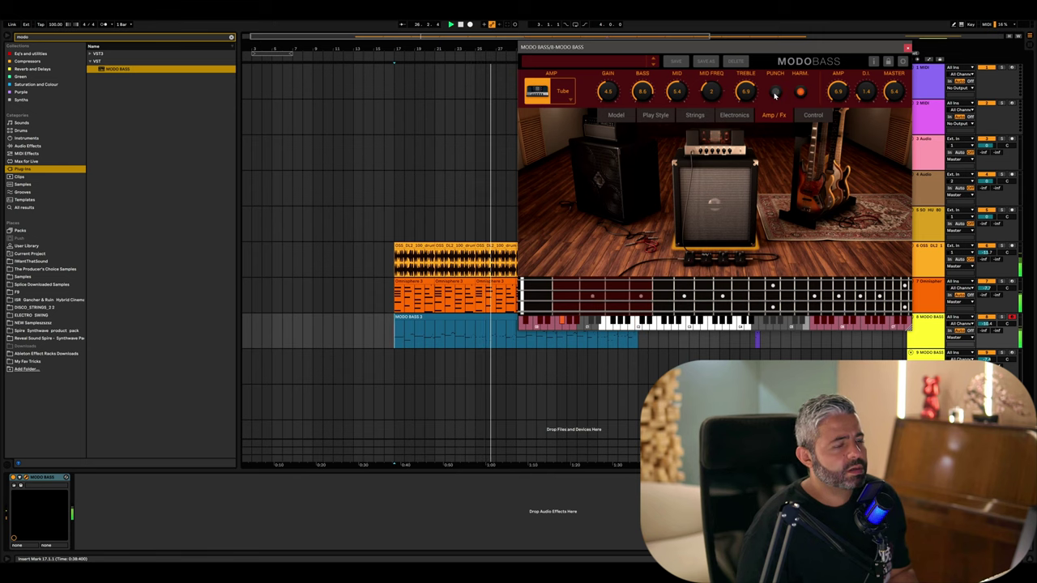
Choose the Solid State amp with Limit on and check the string and electronics settings
click(566, 91)
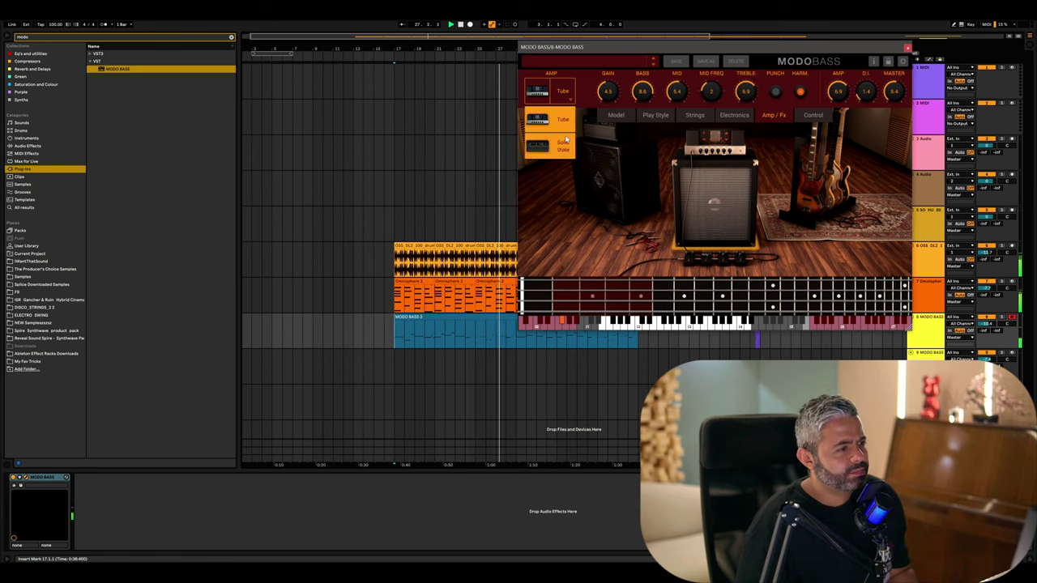
click(565, 144)
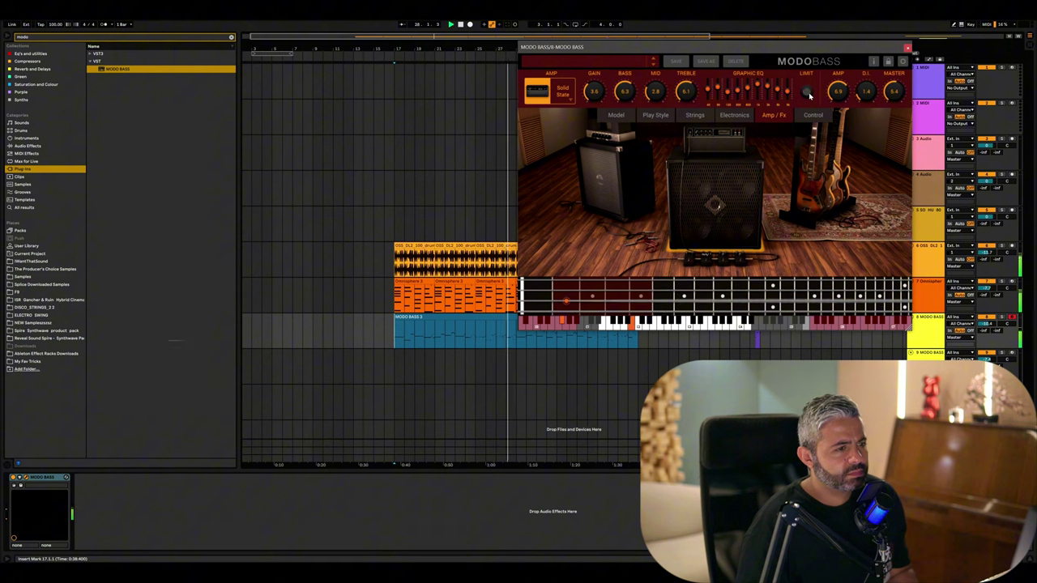
click(695, 115)
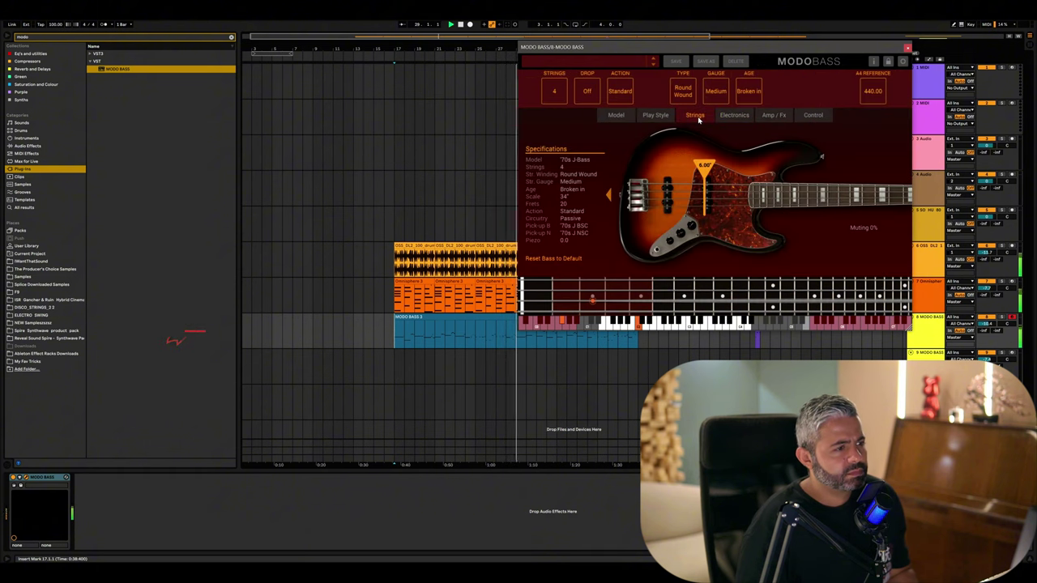
click(735, 115)
click(772, 115)
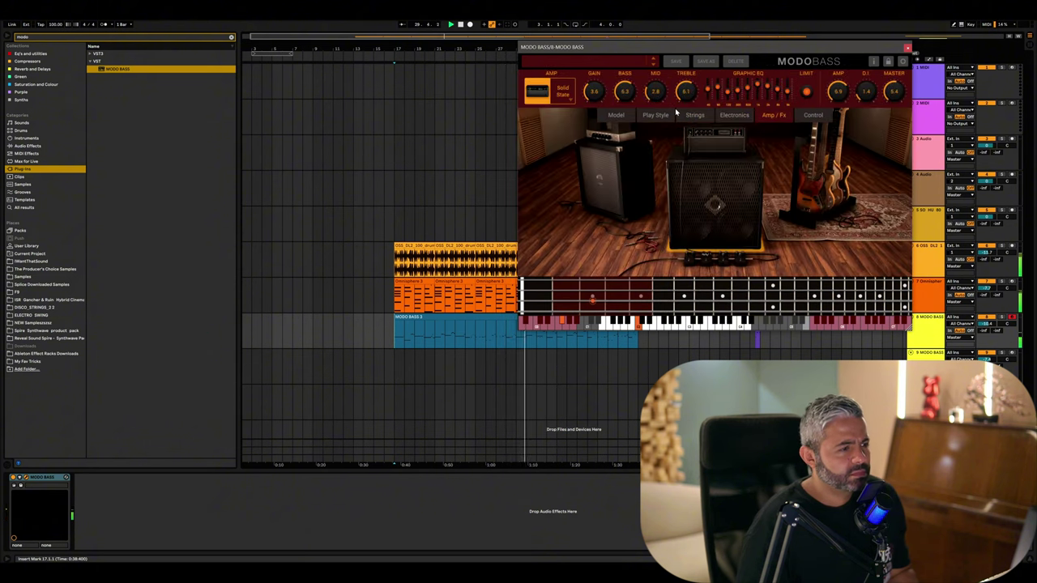
Compare the Pick and Finger play styles, keep Finger, set Muting to 42% and raise the detach and slide noise
click(655, 116)
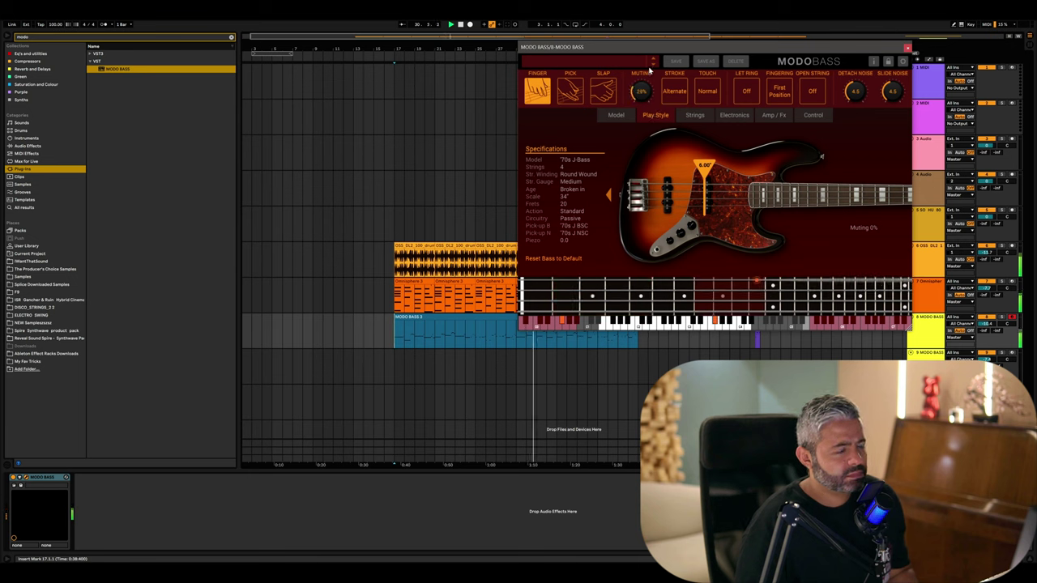
click(572, 91)
click(538, 91)
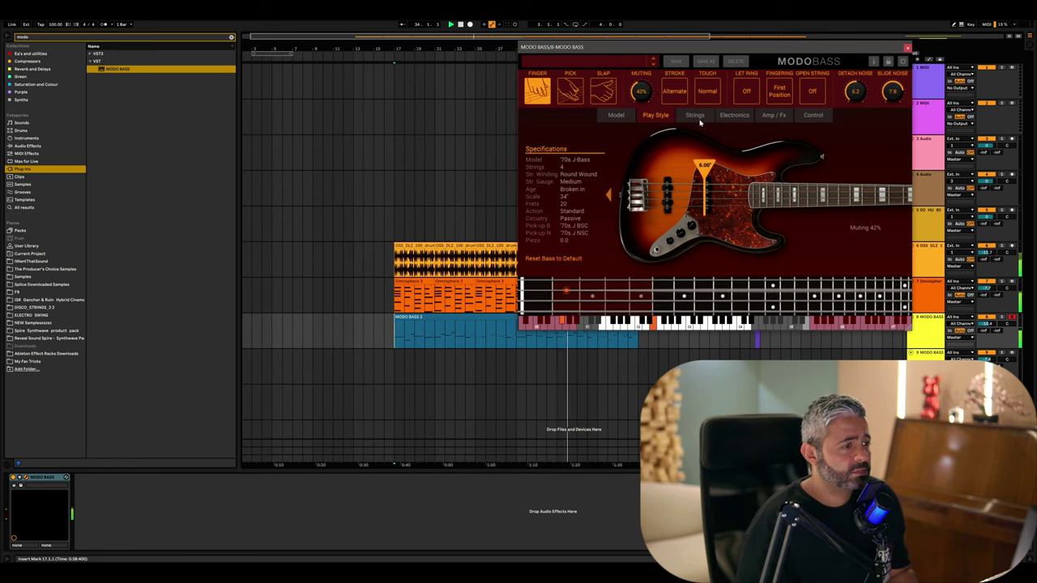
Audition the Bass Man 5 and Rick n' Bass models, choose Studio Bass, and close the plug-in window
click(629, 118)
click(661, 91)
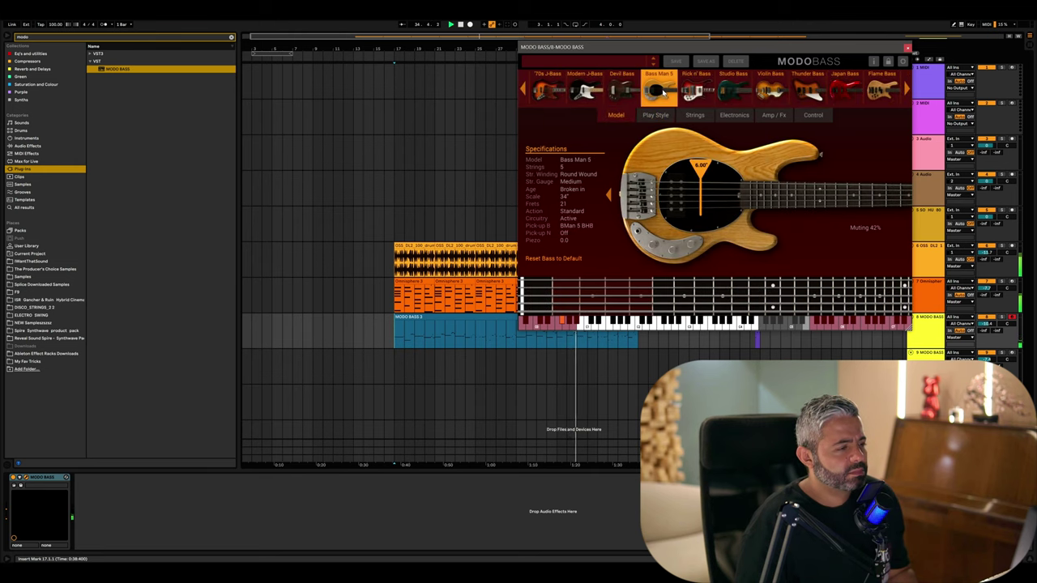
key(space)
click(695, 90)
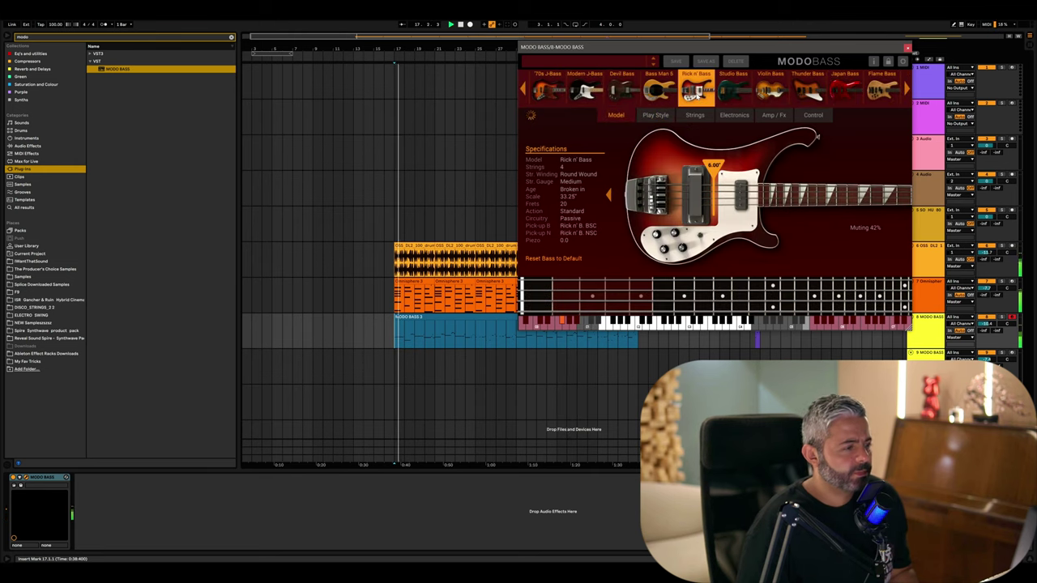
click(741, 98)
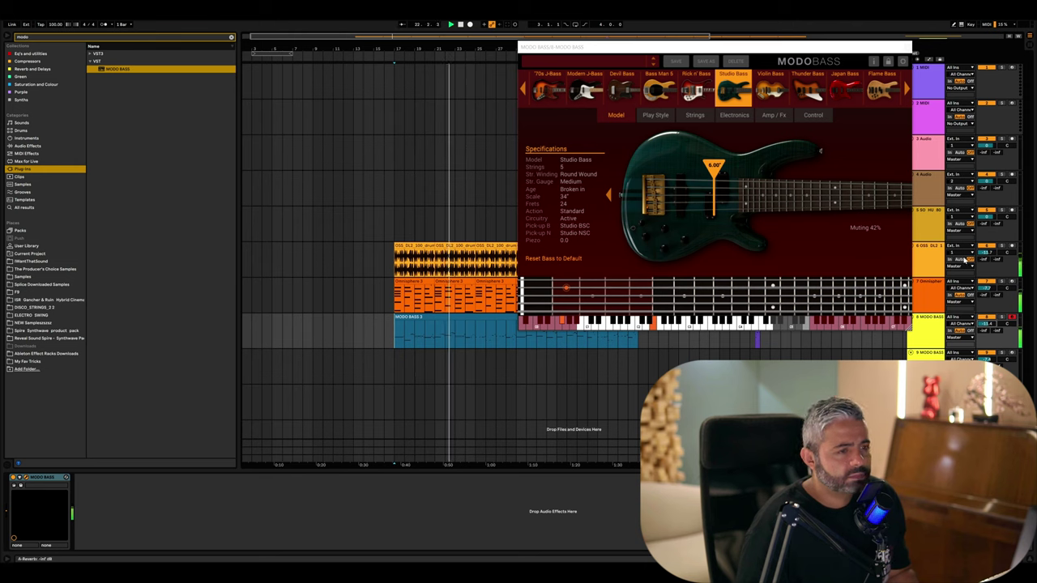
click(907, 47)
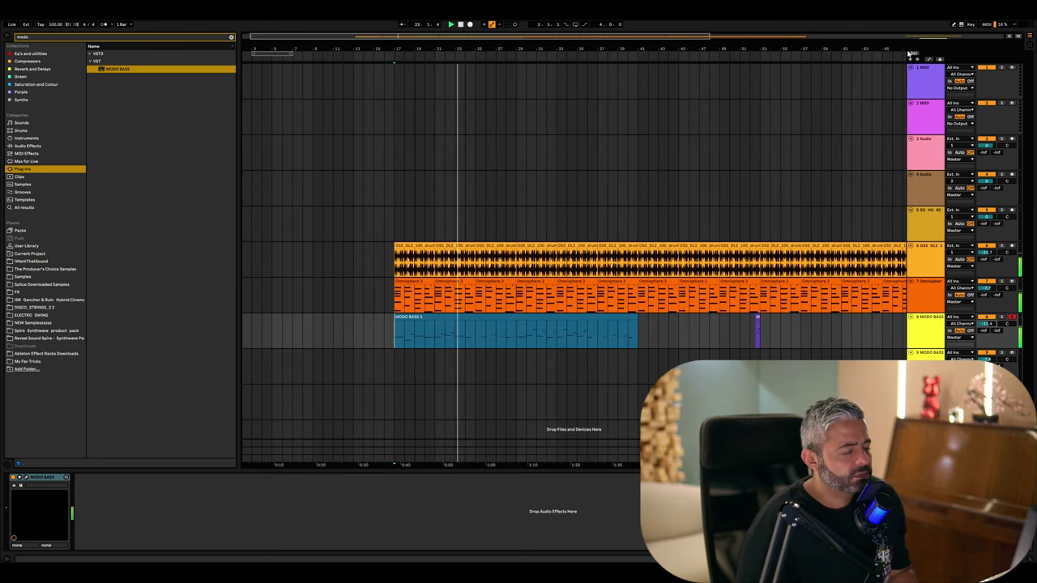
Deactivate the Omnisphere clip at bar 41 and consolidate the Omnisphere clips from bar 17 to bar 41 into one clip
click(415, 294)
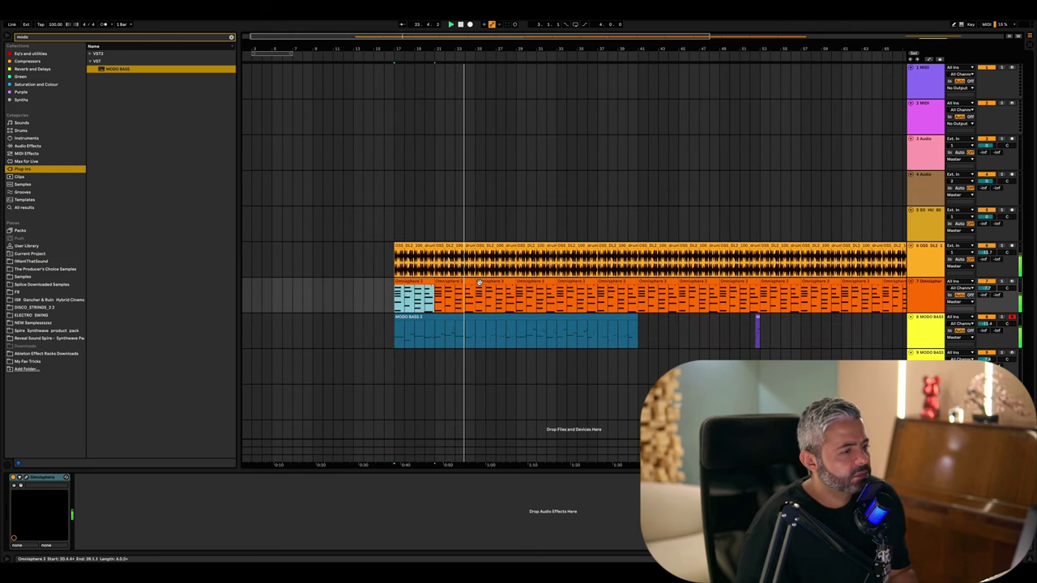
shift+click(667, 282)
click(655, 283)
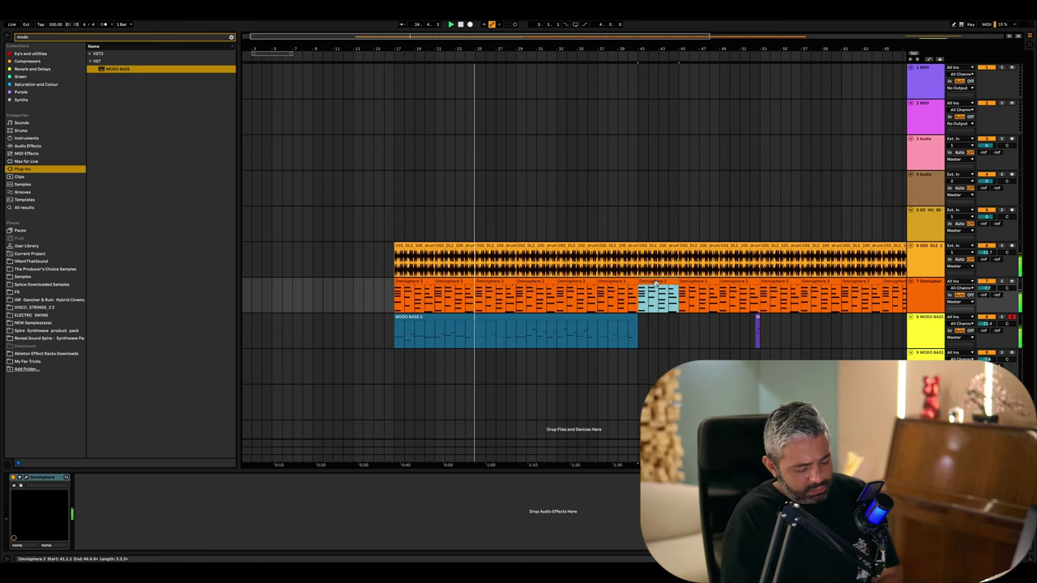
key(0)
click(415, 293)
shift+click(608, 280)
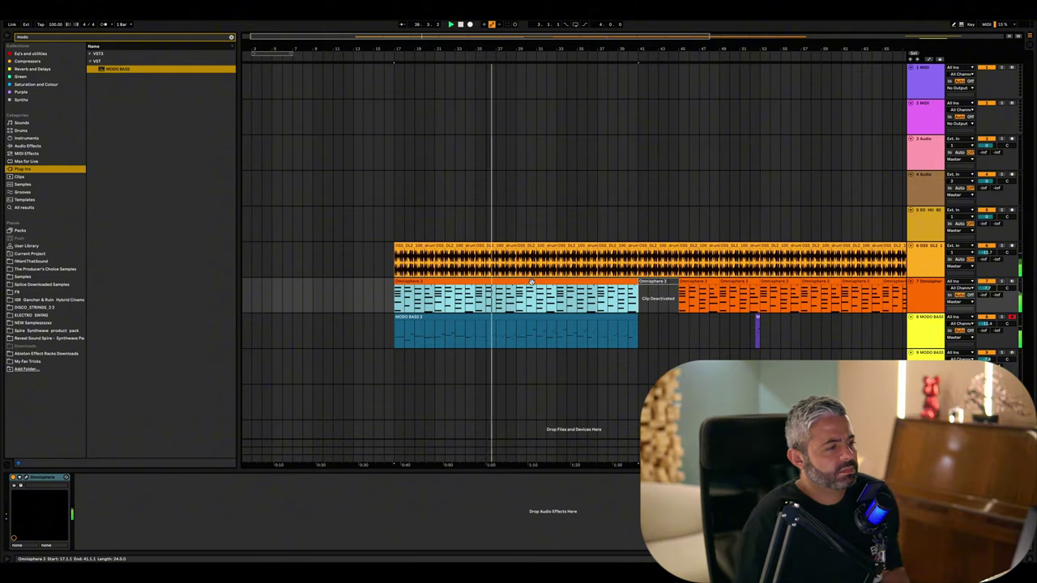
Try all notes of the consolidated Omnisphere clip one octave higher, with its track lowered to about -13 dB
key(shift+Tab)
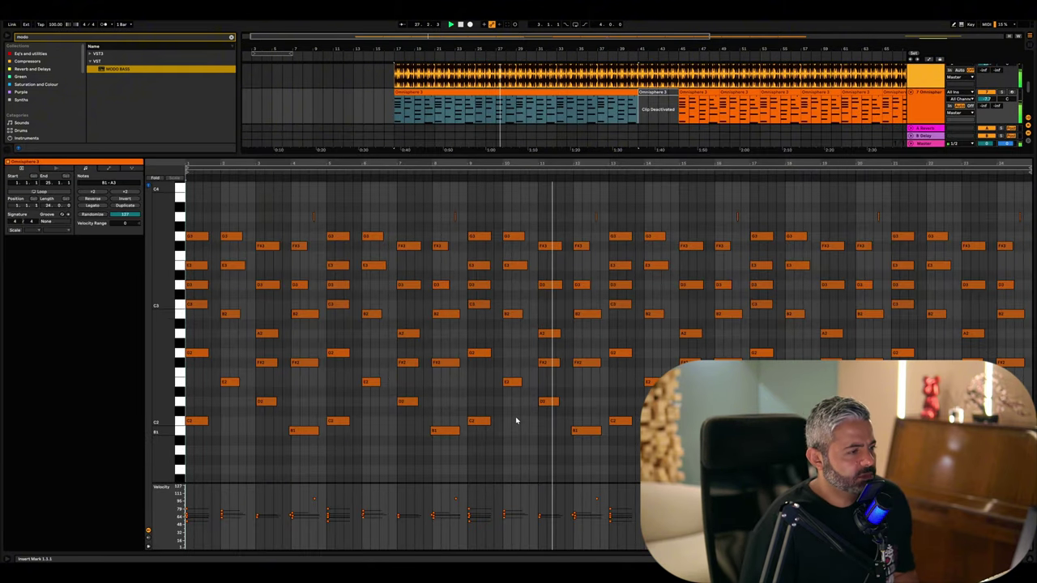
key(ctrl+a)
key(shift+Up)
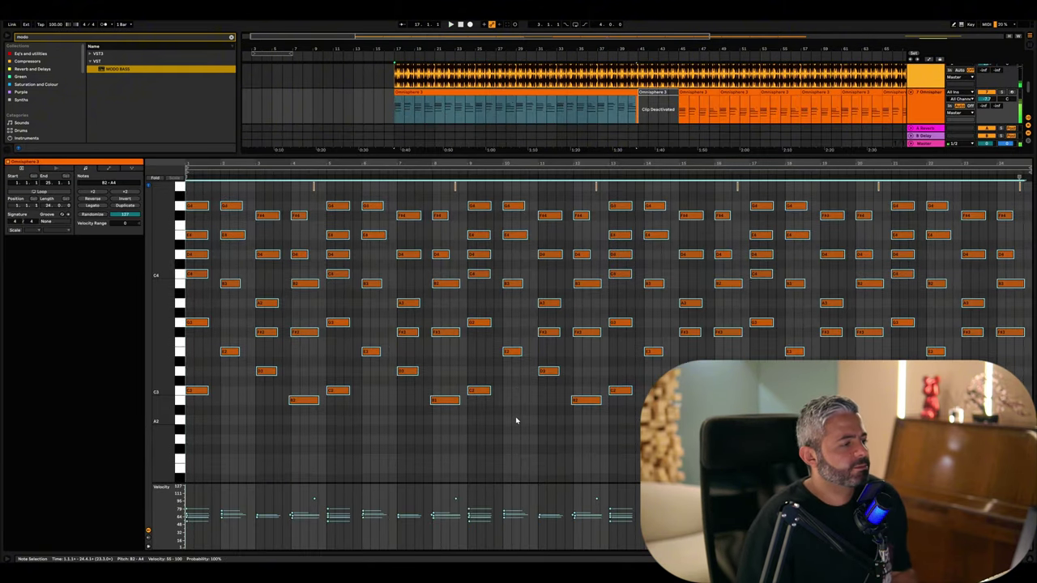
click(406, 429)
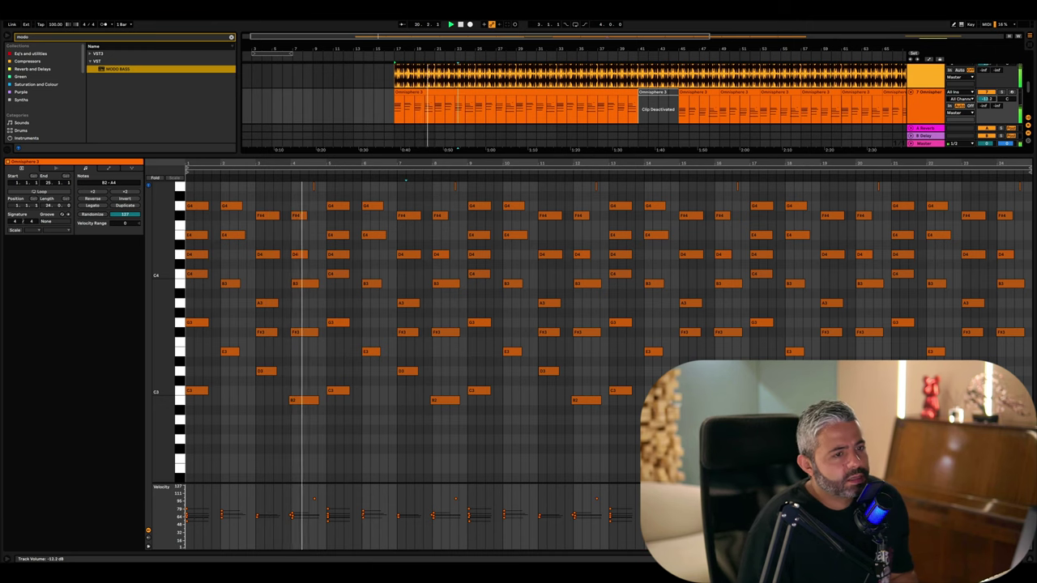
click(1029, 559)
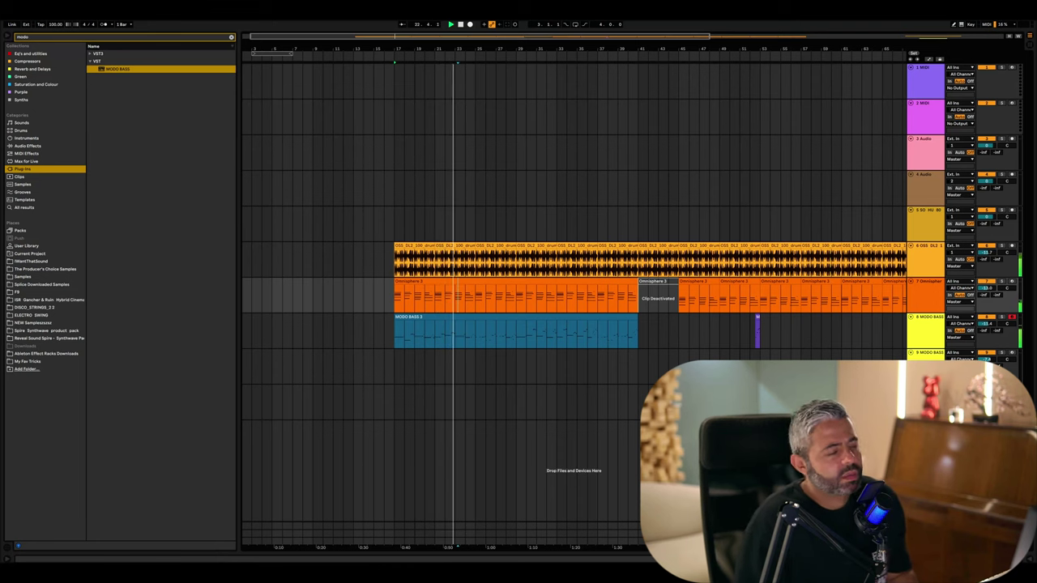
click(394, 305)
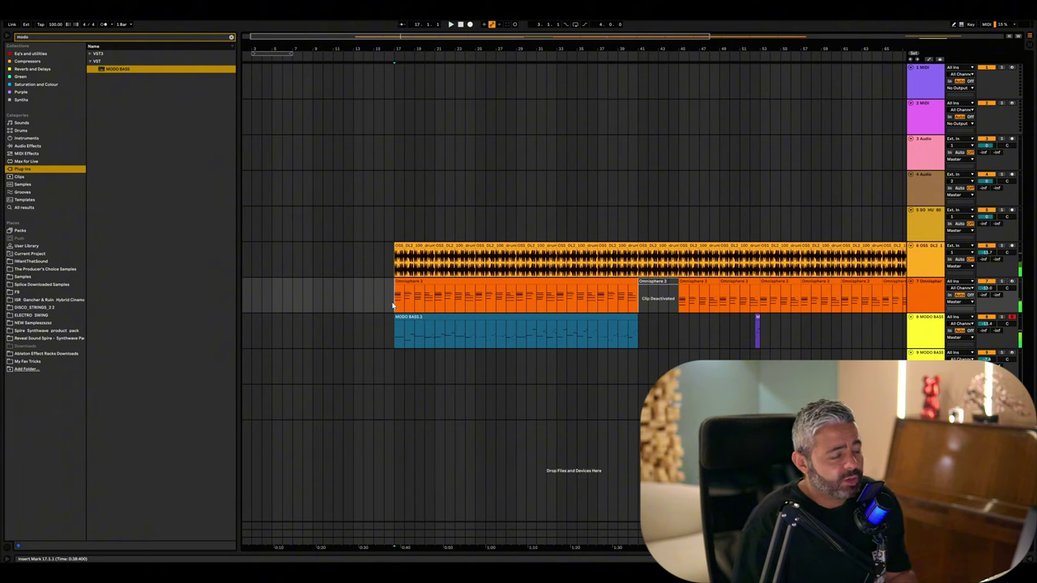
Reopen the consolidated Omnisphere clip and bring all its notes back down one octave
double_click(430, 284)
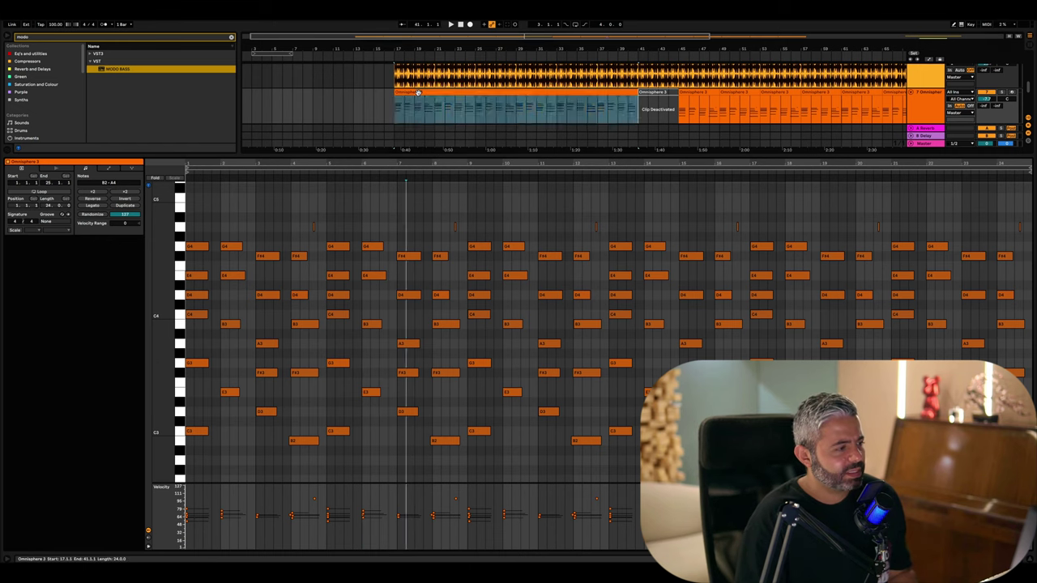
click(359, 232)
scroll(352, 315, up, 3)
click(328, 332)
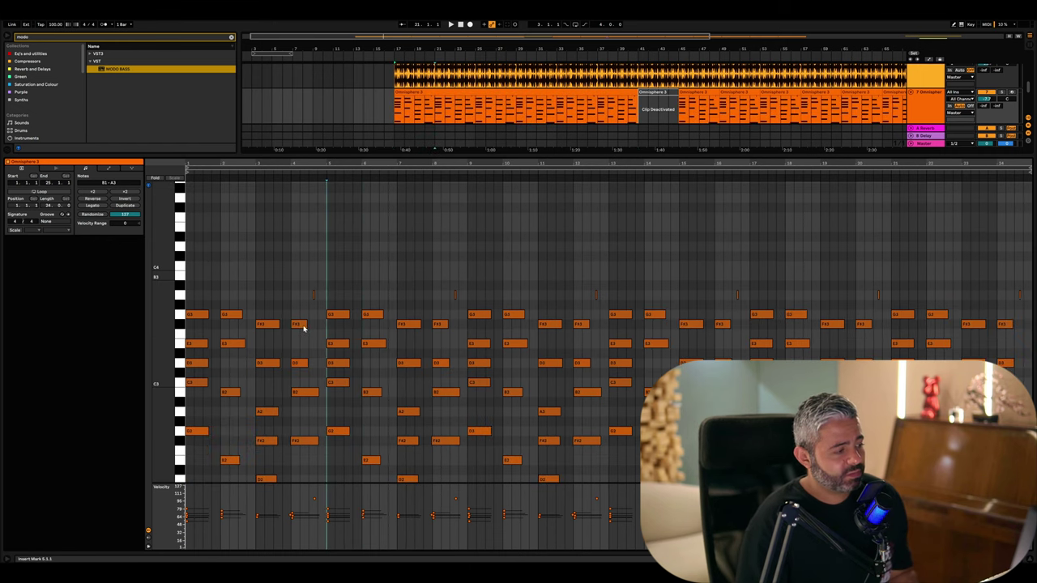
Try raising the D3, C3 and G2 notes of the Omnisphere clip's first chord by one octave
scroll(291, 332, down, 2)
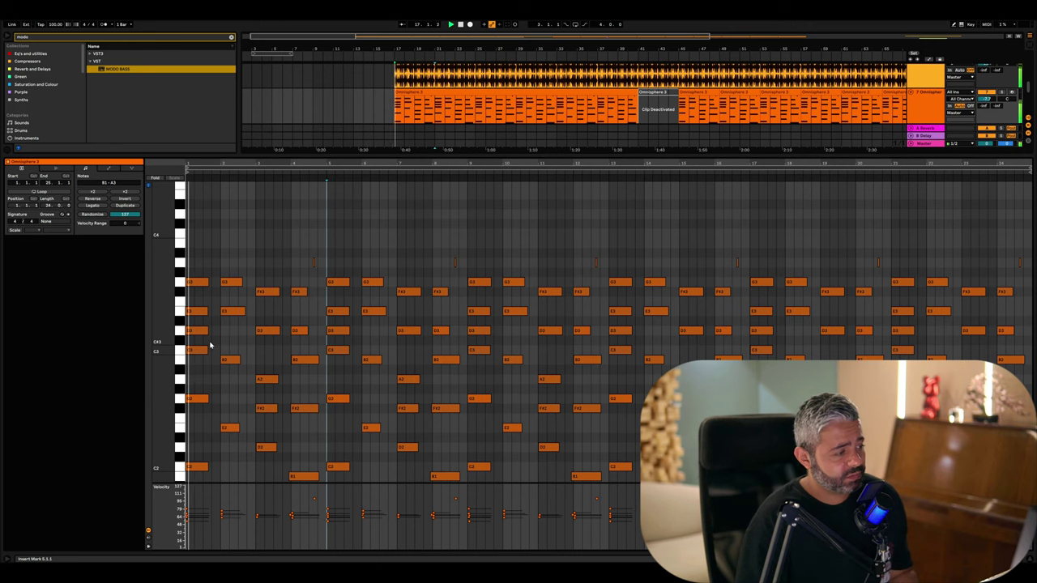
scroll(210, 346, down, 1)
drag(201, 308, 200, 403)
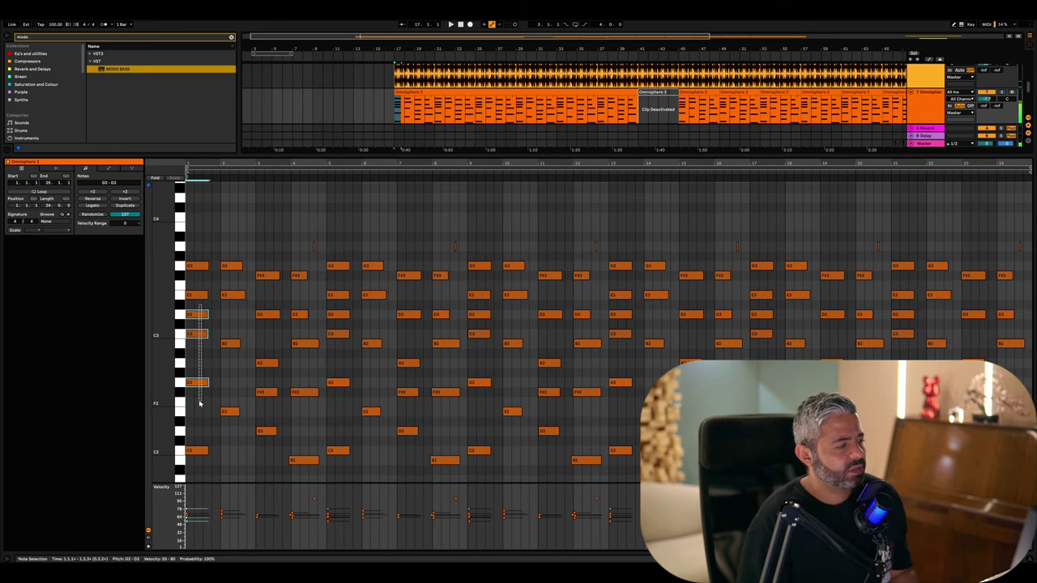
key(shift+Up)
key(ctrl+z)
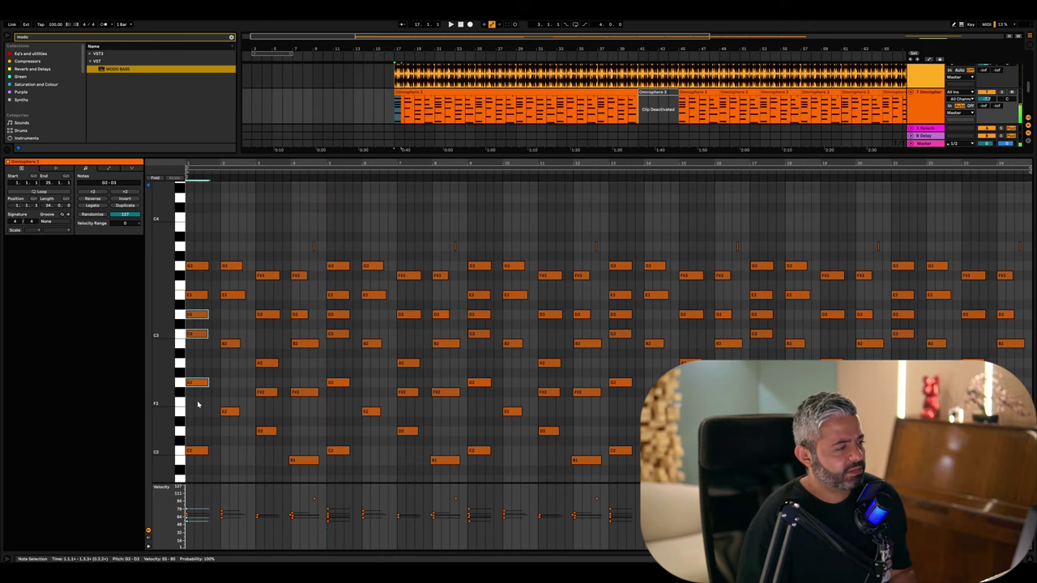
Raise the first chord's C3 and one inner note in each of clip bars 2 to 5 by one octave, and play the clip
click(196, 335)
key(shift+Up)
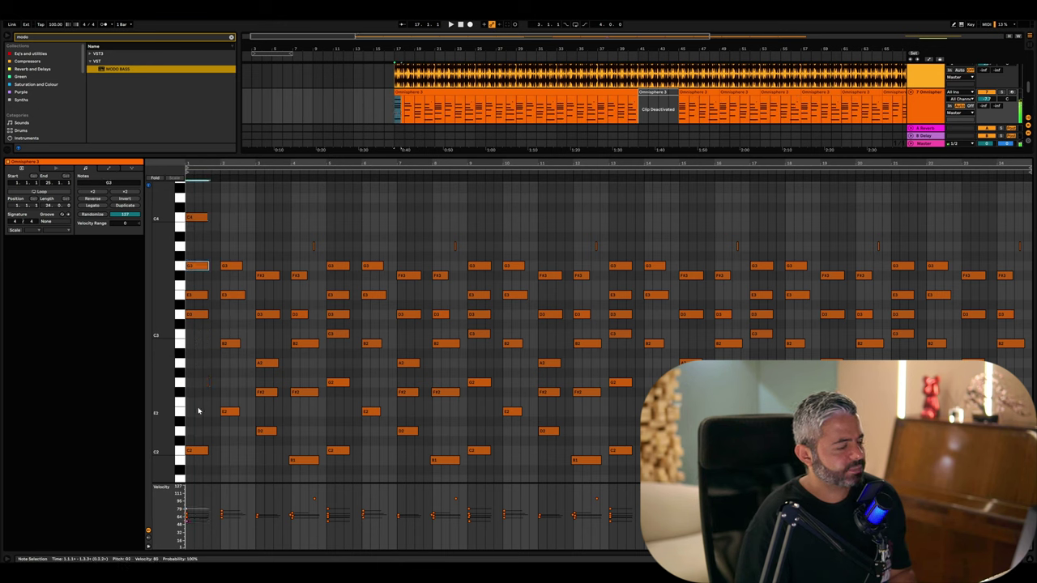
key(shift+Up)
key(space)
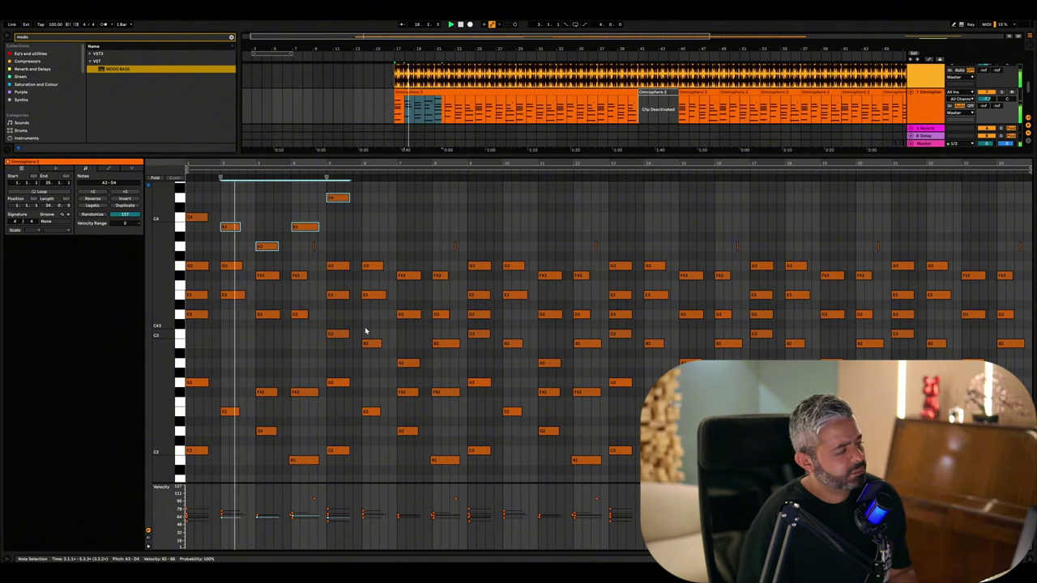
Raise the B2, A2, B2 and D3 notes in clip bars 6 to 9 by one octave
scroll(357, 357, up, 1)
scroll(357, 356, up, 1)
click(370, 383)
key(shift+Up)
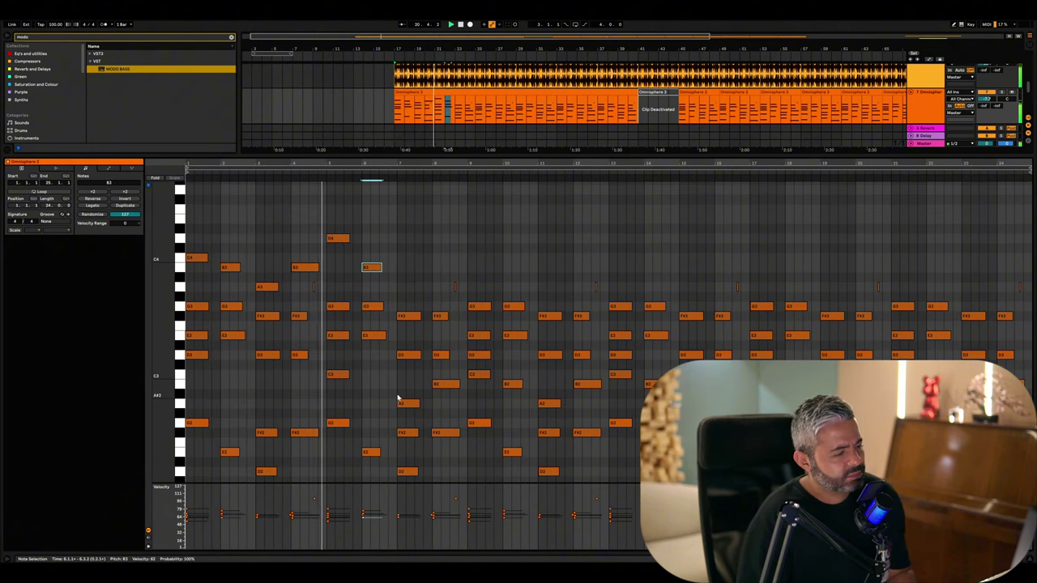
click(409, 403)
key(shift+Up)
click(445, 384)
key(shift+Up)
click(479, 354)
key(shift+Up)
Raise the B2, A2, B2 and D3 notes in clip bars 10 to 13 by one octave
click(513, 384)
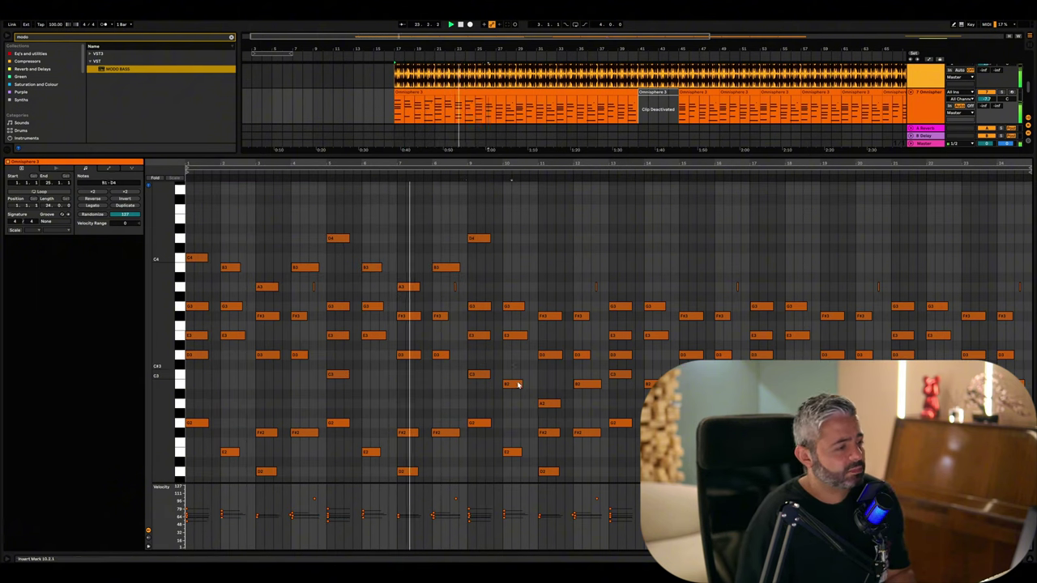
key(shift+Up)
click(548, 403)
key(shift+Up)
click(583, 383)
key(shift+Up)
click(620, 354)
key(shift+Up)
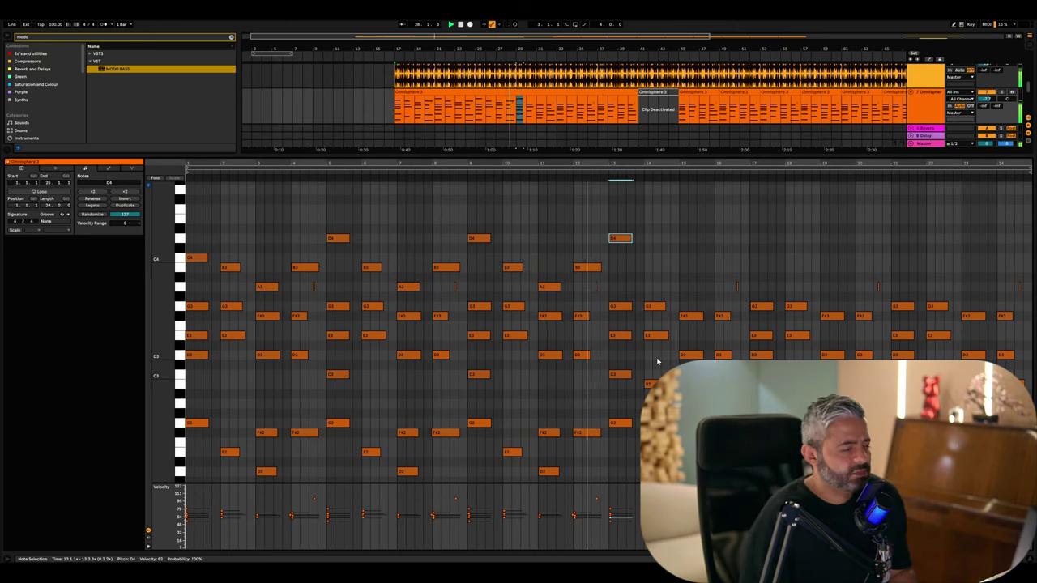
Set the Omnisphere track volume to -8.5 dB and open the Omnisphere plug-in window
key(ctrl+alt+l)
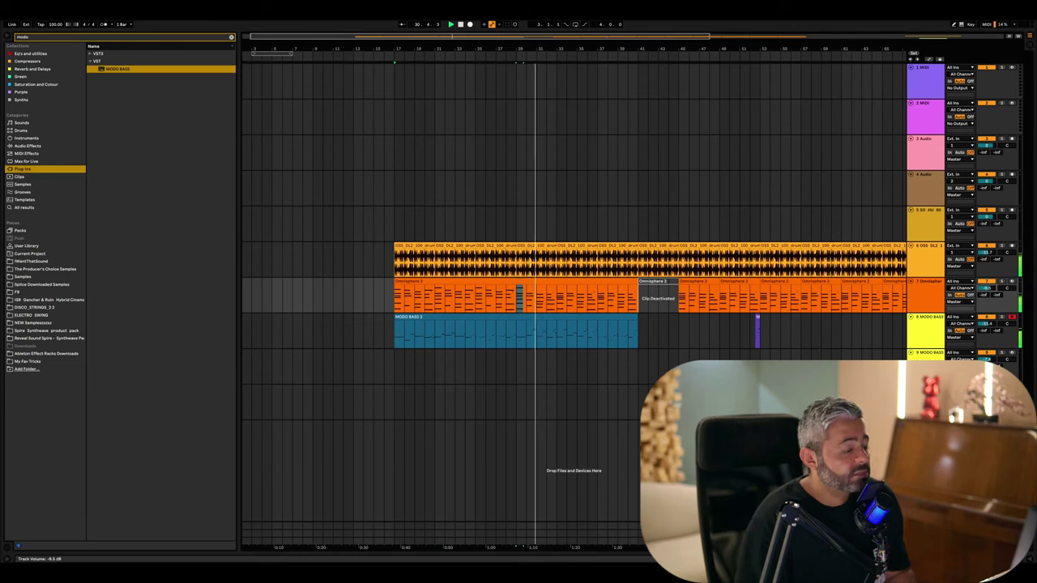
key(ctrl+alt+l)
click(26, 478)
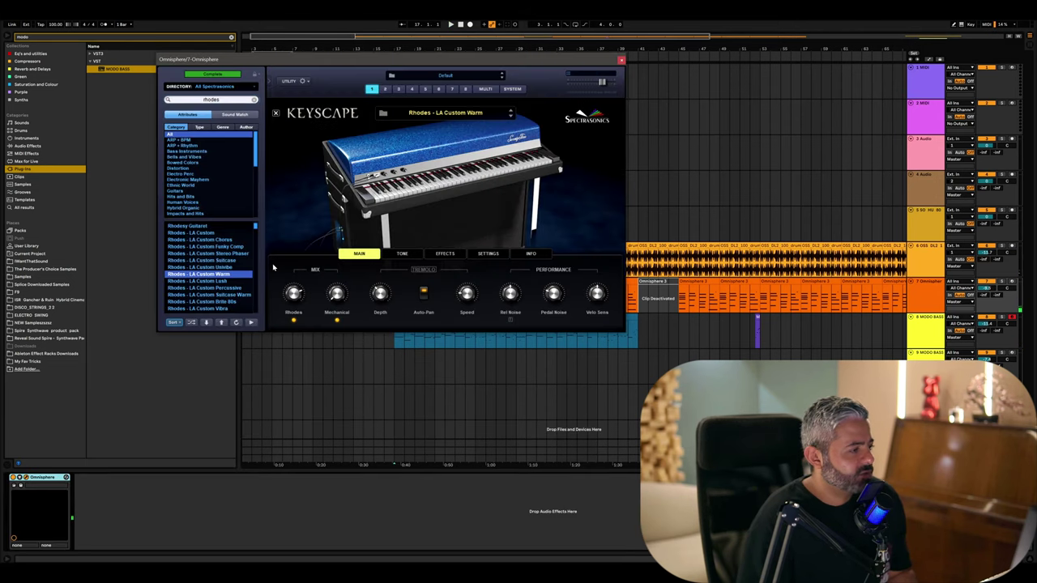
drag(211, 59, 274, 187)
Audition the Rhodes - Classic Late 70s patch among the Rhodes results and load MKS-20 - E.Piano 1 Pop
scroll(284, 396, down, 5)
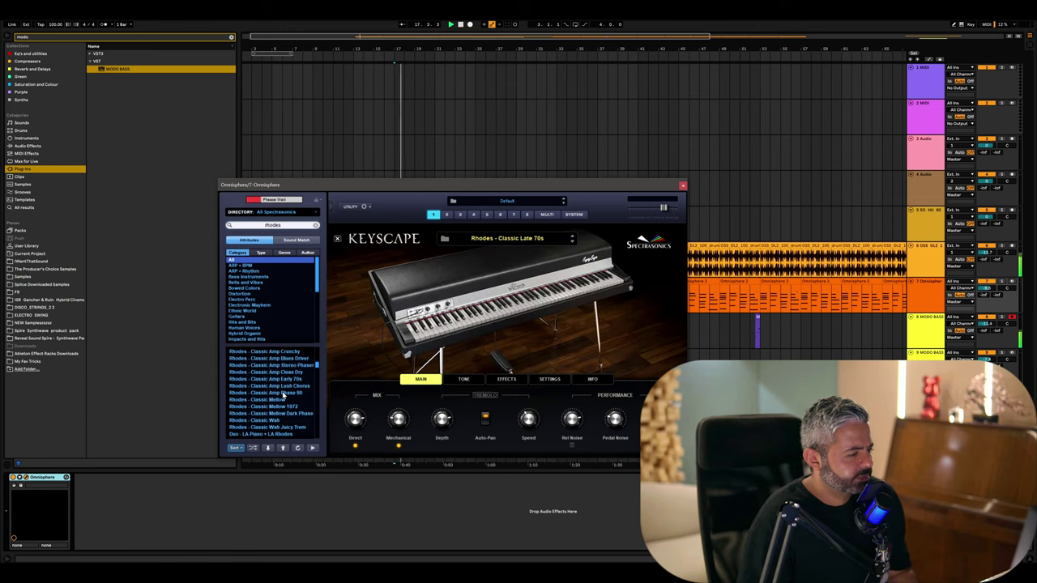
scroll(283, 397, down, 1)
click(271, 406)
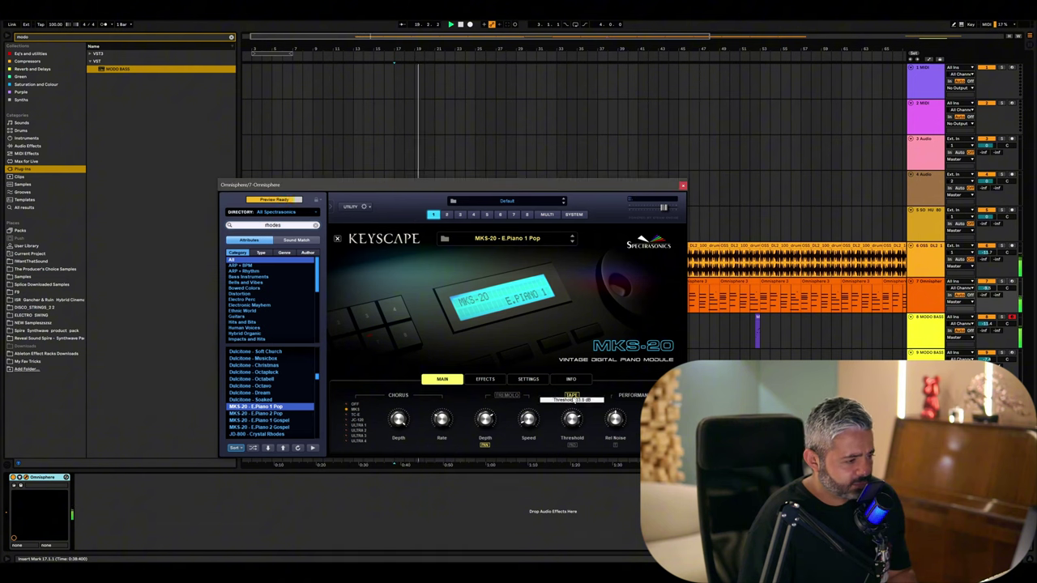
Shape the MKS-20 patch with the EQ on, treble at 0.723 and the chorus off, and close the plug-in window
click(485, 380)
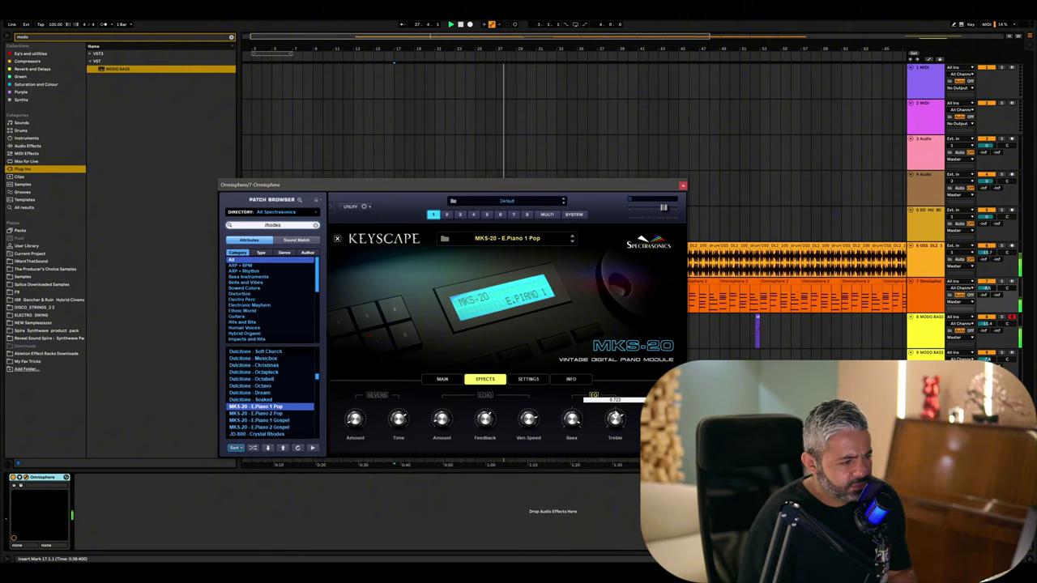
click(528, 379)
click(485, 379)
click(443, 379)
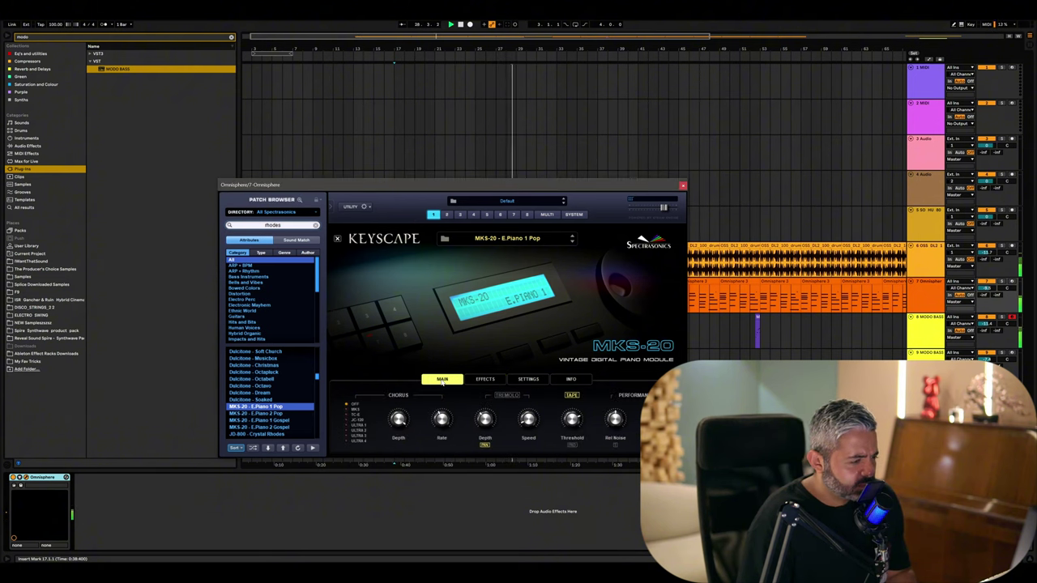
click(683, 186)
Reopen the consolidated Omnisphere clip and select its lowest notes, B1 to E2, in clip bars 1 to 13
click(484, 333)
click(401, 283)
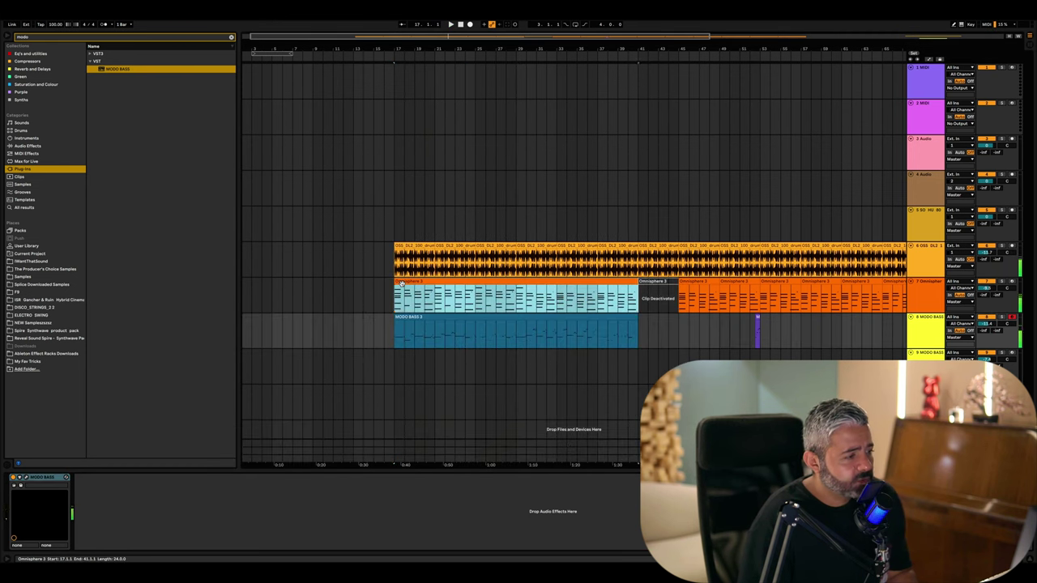
double_click(400, 283)
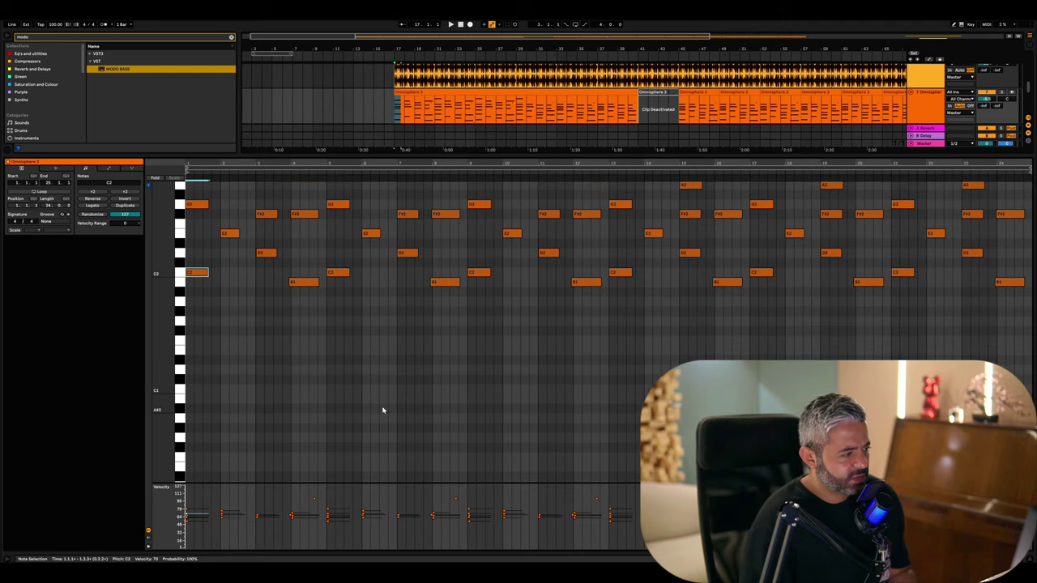
scroll(243, 425, up, 1)
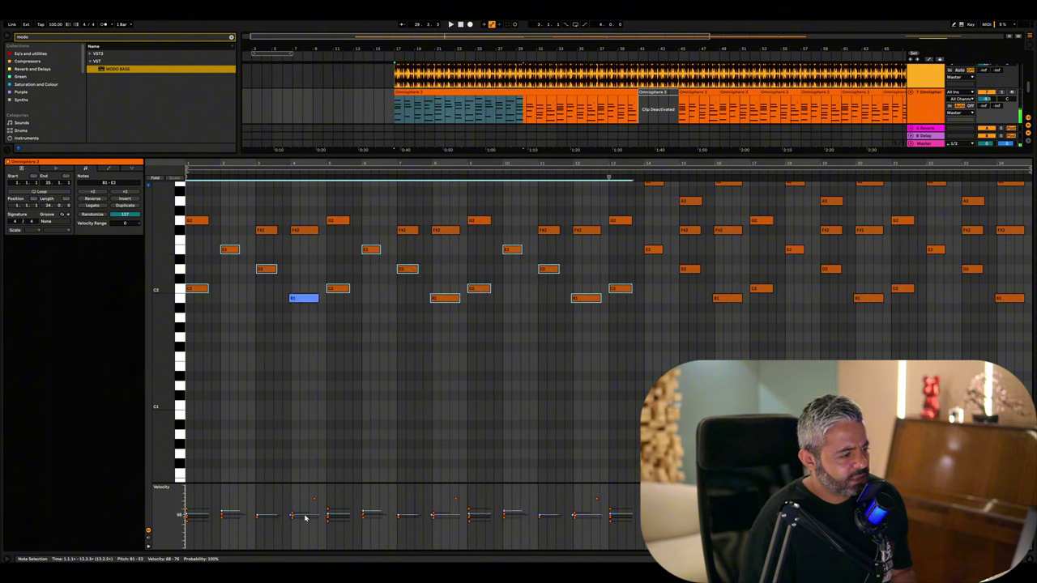
Try raising the velocities of the selected lowest notes to 93–104 and play the clip
drag(305, 519, 305, 504)
scroll(330, 422, up, 3)
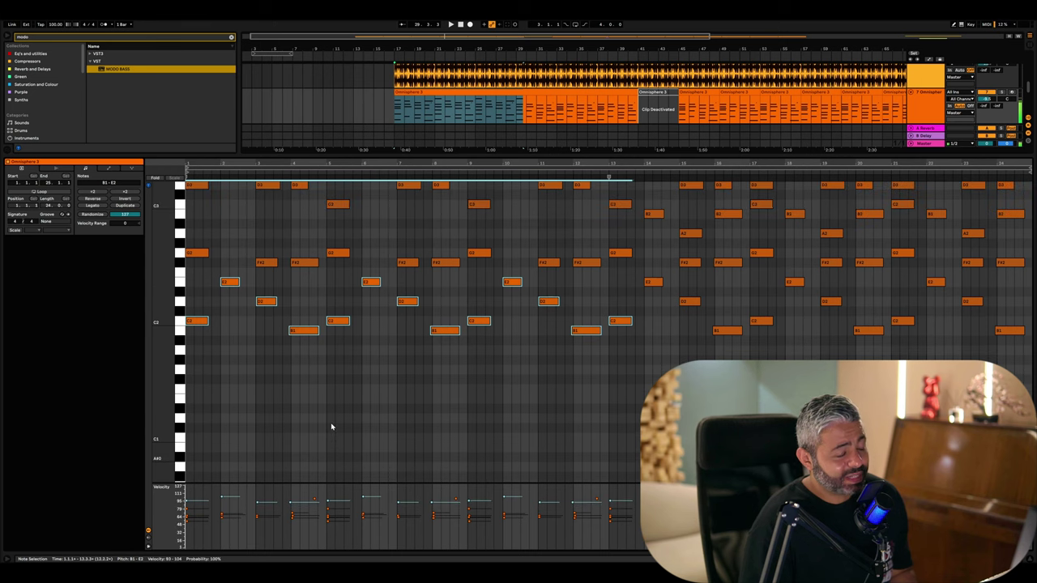
key(space)
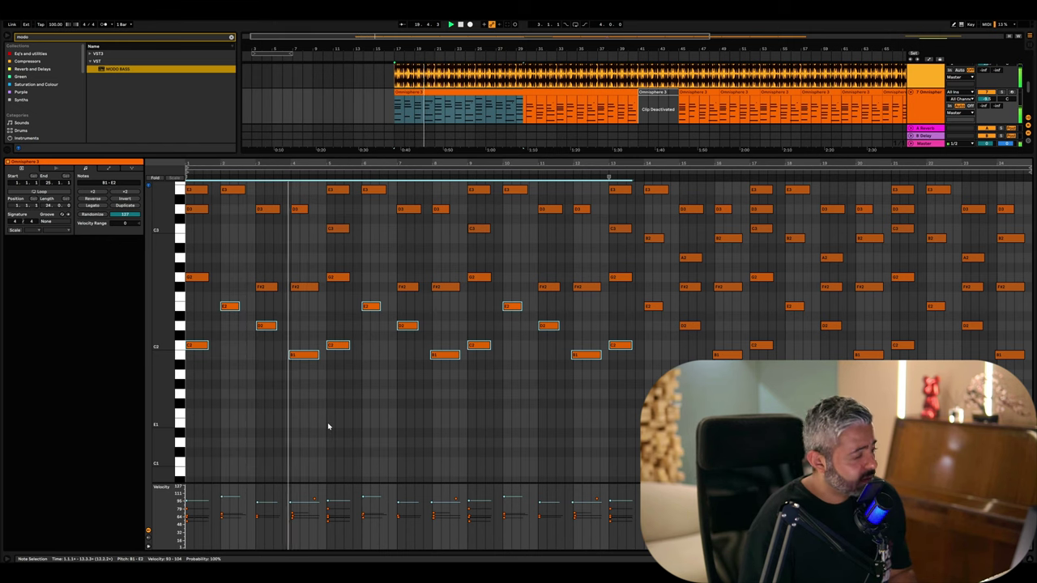
Lower the lowest notes in clip bars 1 to 13 by one octave, to B0–E1
click(260, 405)
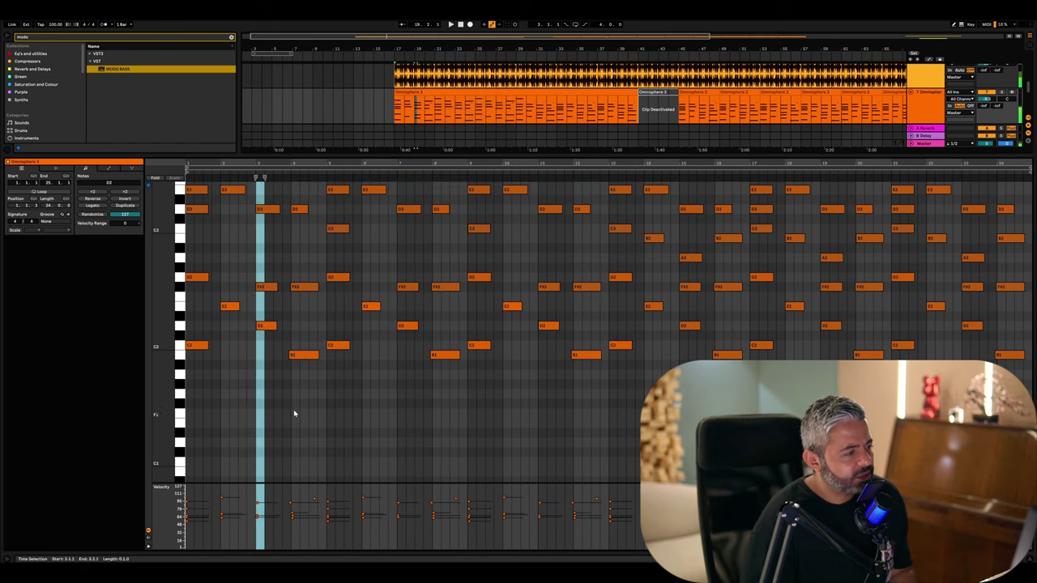
key(Home)
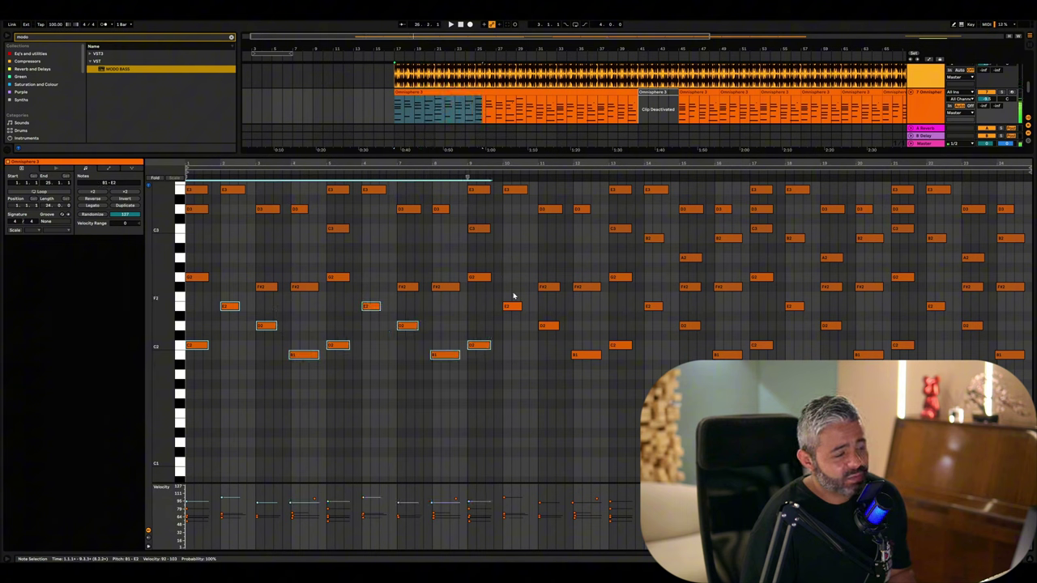
key(shift+Down)
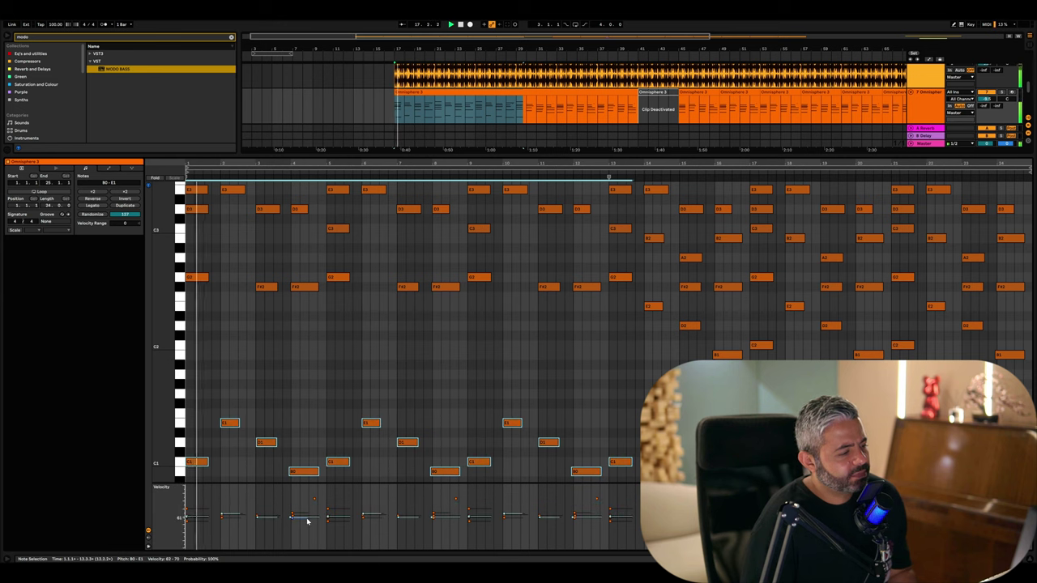
Reduce the velocities of the B0–E1 notes in clip bars 1 to 13 to 32–36
drag(307, 521, 307, 528)
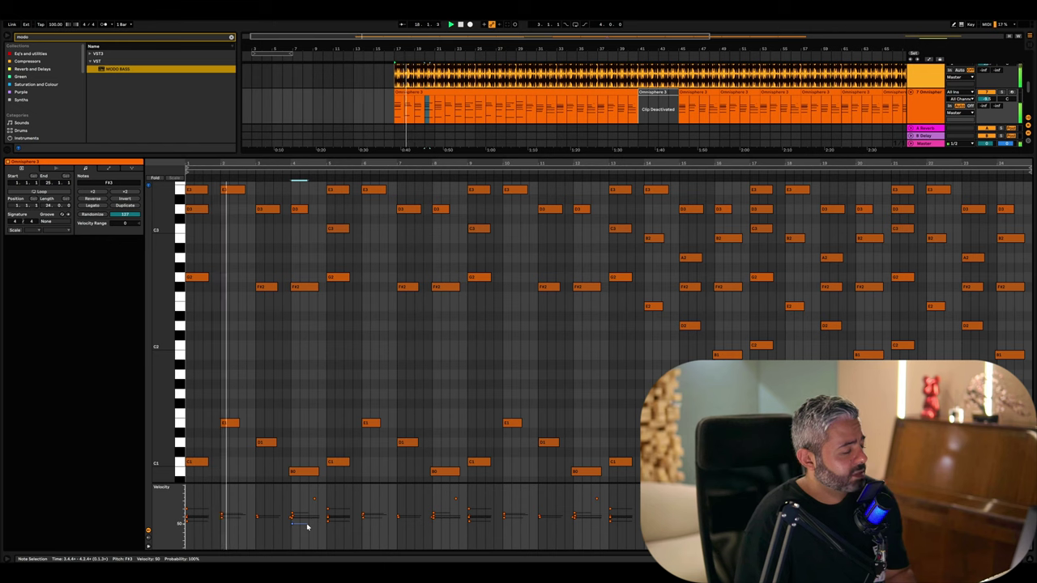
click(343, 403)
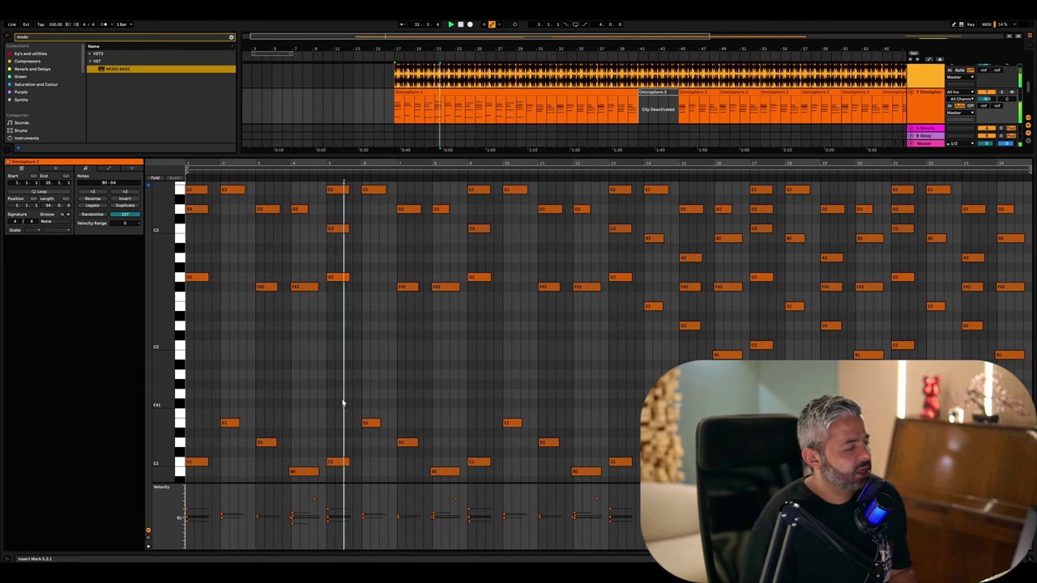
scroll(617, 449, down, 2)
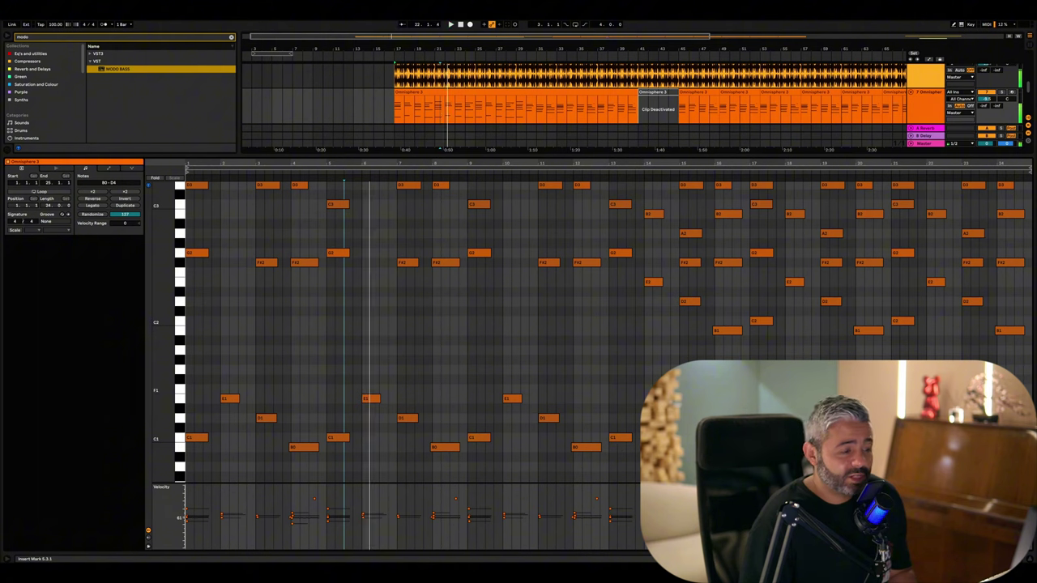
drag(674, 363, 187, 483)
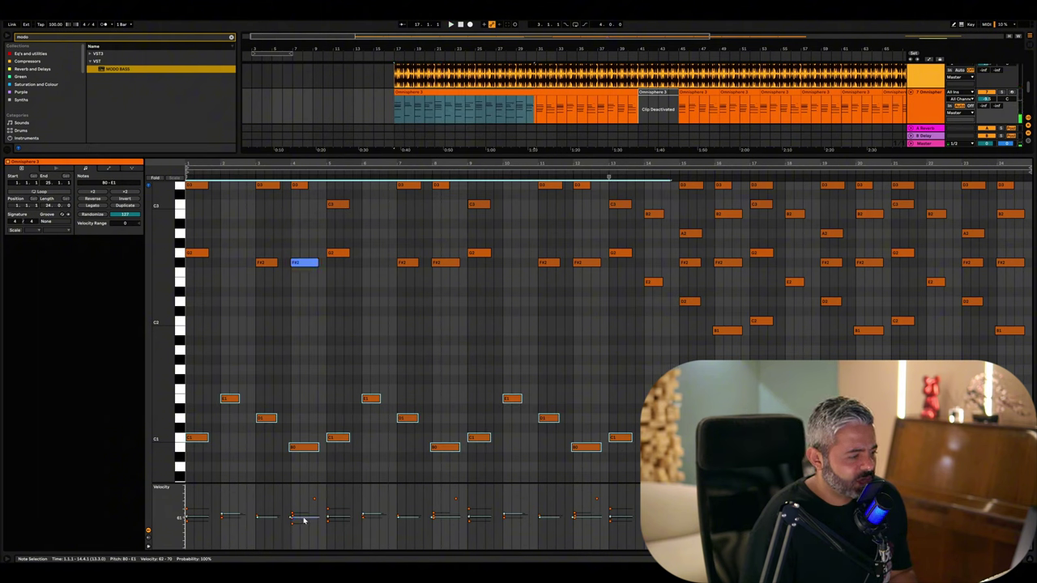
click(269, 521)
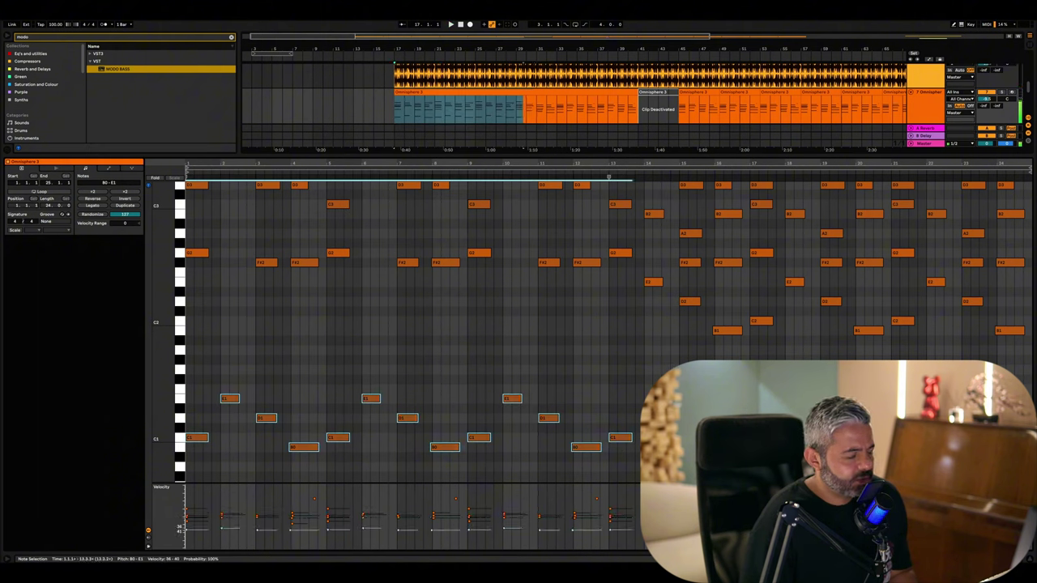
scroll(251, 438, up, 3)
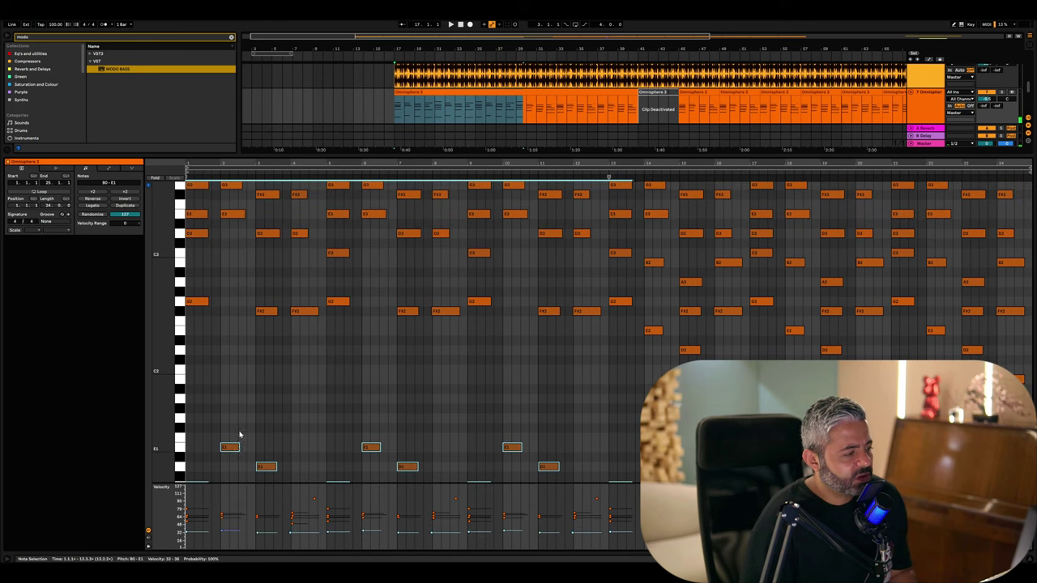
Duplicate the B0–E1 notes one octave higher, to B1–E2, and play the clip
drag(234, 452, 229, 332)
scroll(238, 409, down, 2)
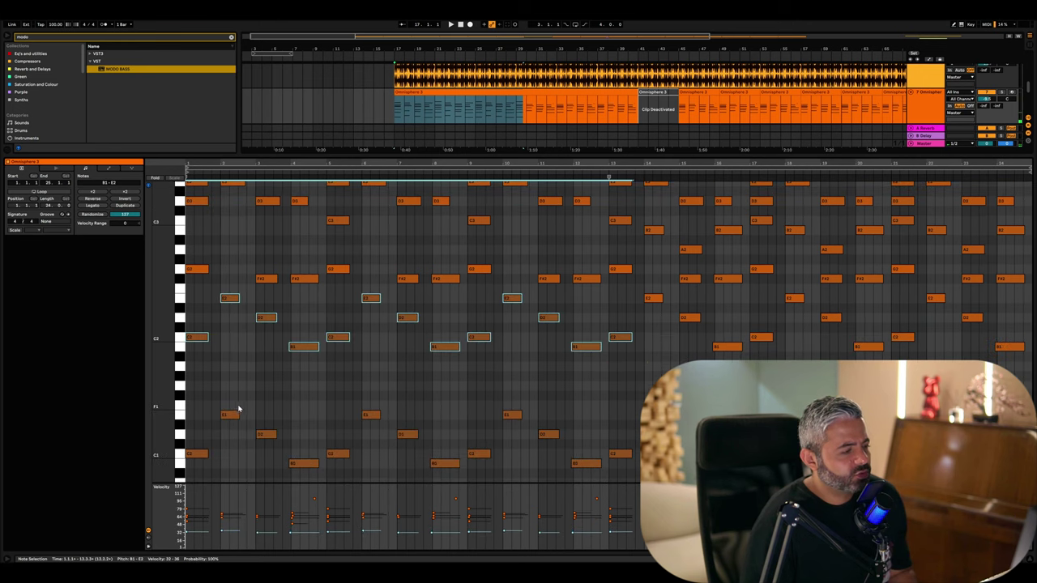
key(space)
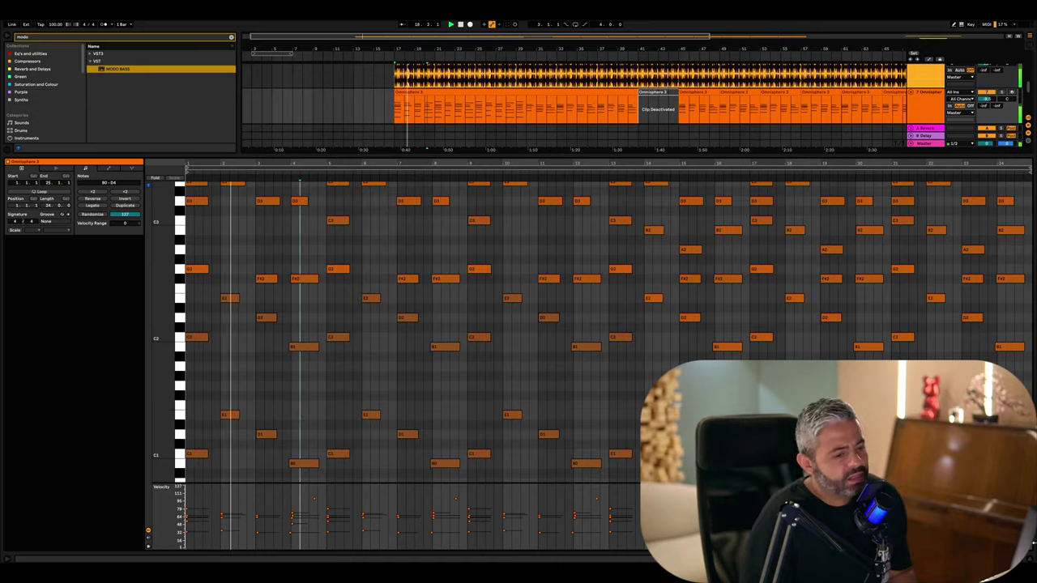
Lower the velocity of the very short A3 notes throughout the Omnisphere clip
key(shift+Tab)
double_click(510, 332)
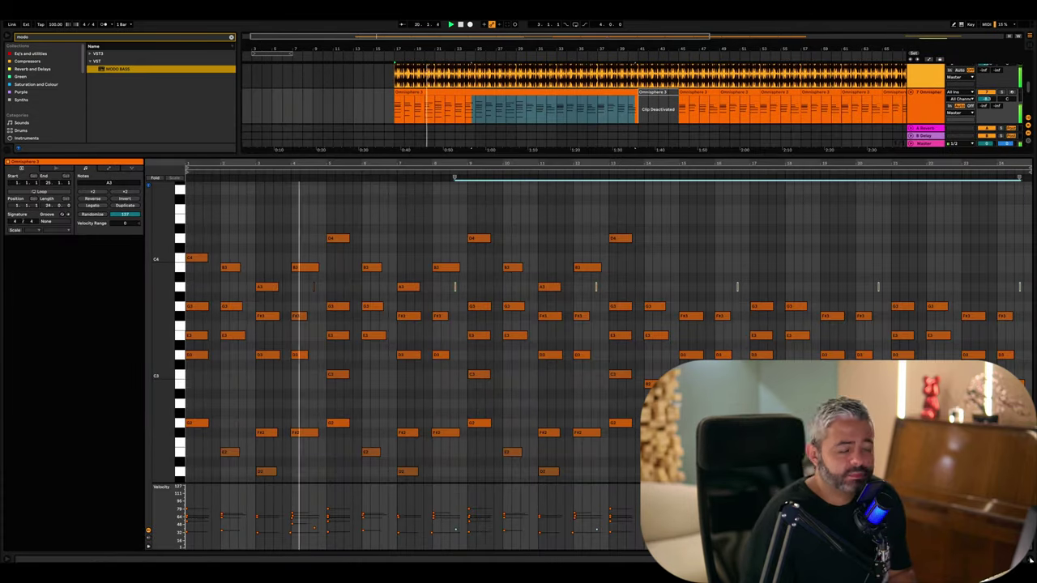
Return to the arrangement, set the MODO BASS track volume to -9.7 dB, and stop playback with the insert mark at bar 17
key(shift+Tab)
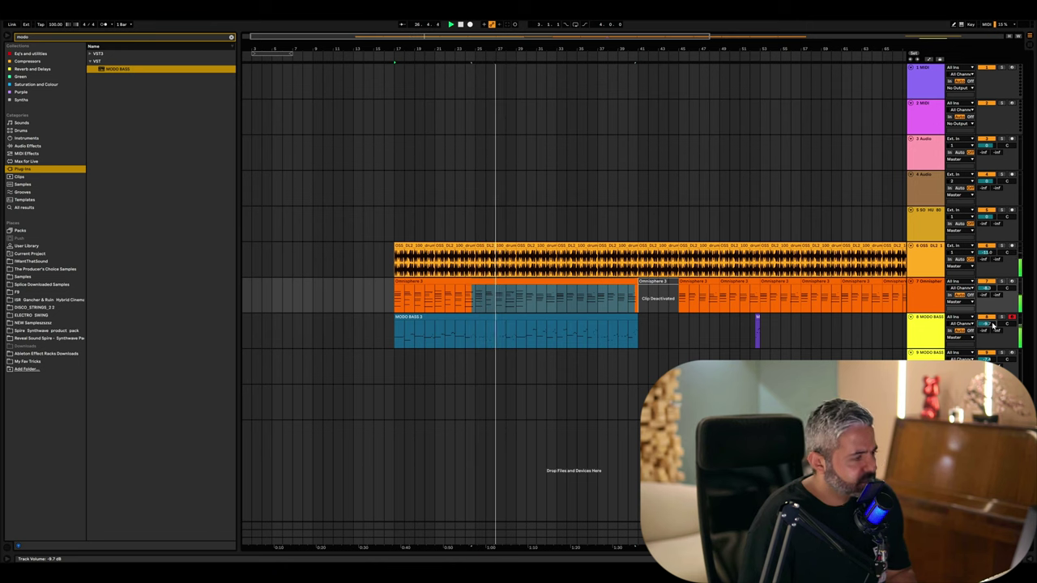
click(343, 332)
key(space)
click(391, 333)
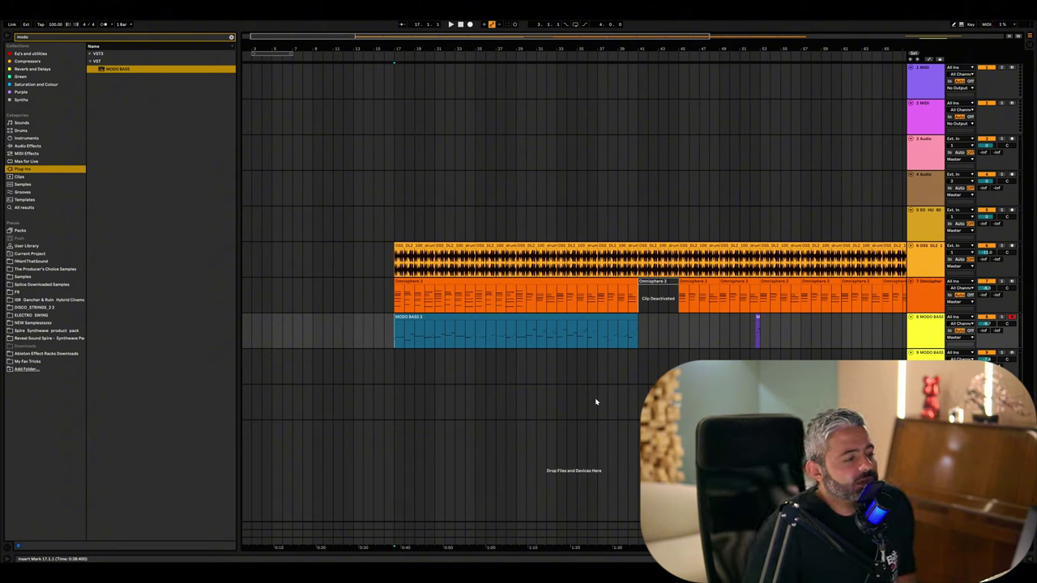
Open the MODO BASS clip starting at bar 17 and inspect its notes with the note rows folded and unfolded
double_click(449, 327)
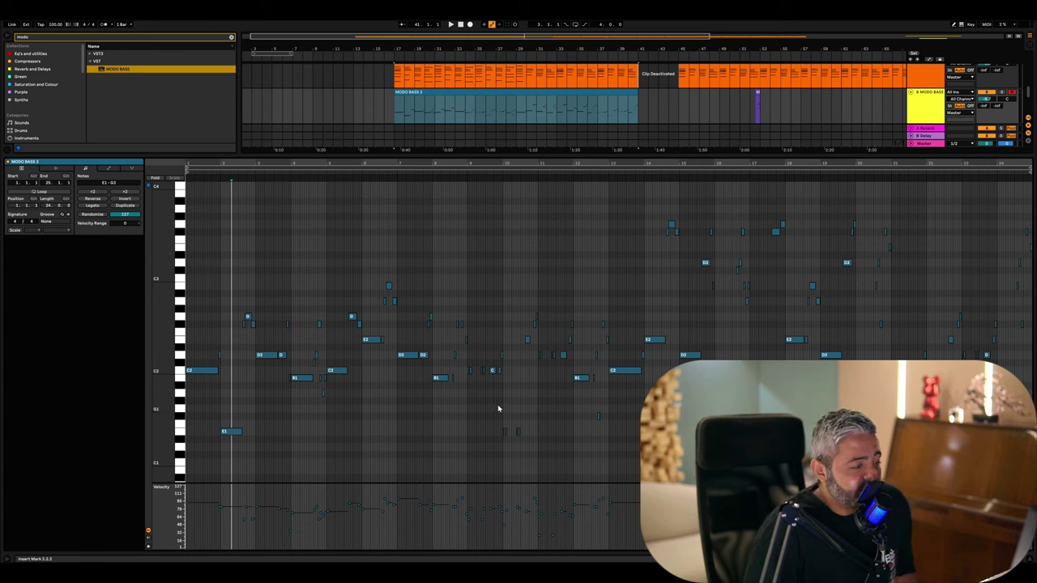
click(155, 178)
click(154, 179)
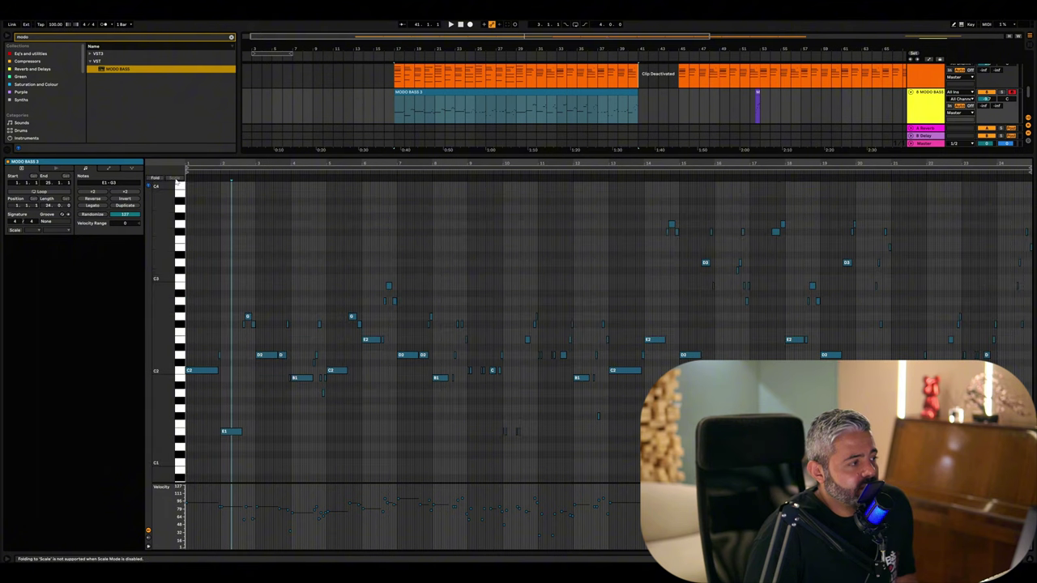
Compare the bass clip's notes with the note rows folded and unfolded, and return to the arrangement
click(154, 179)
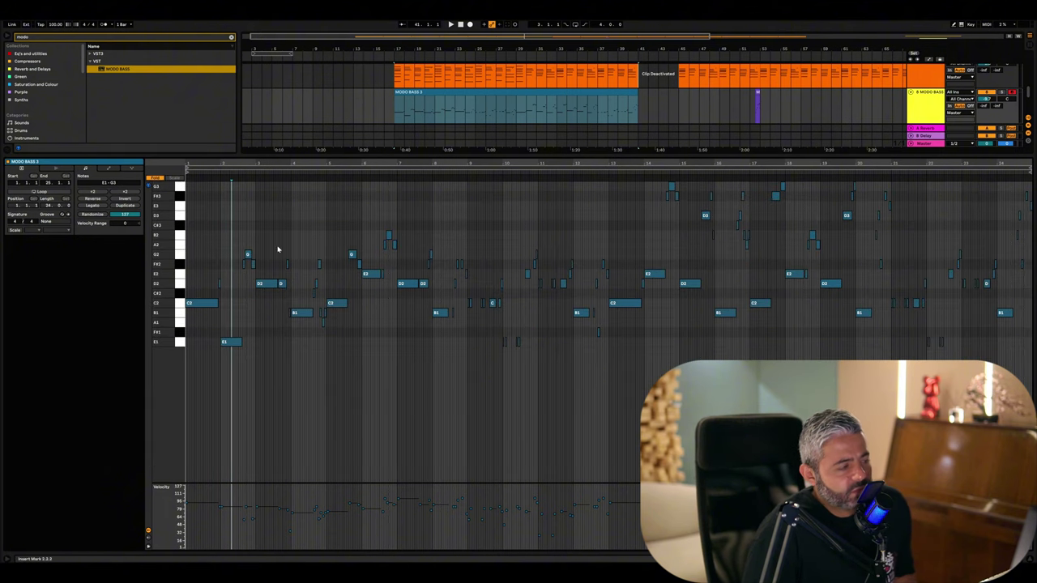
key(f)
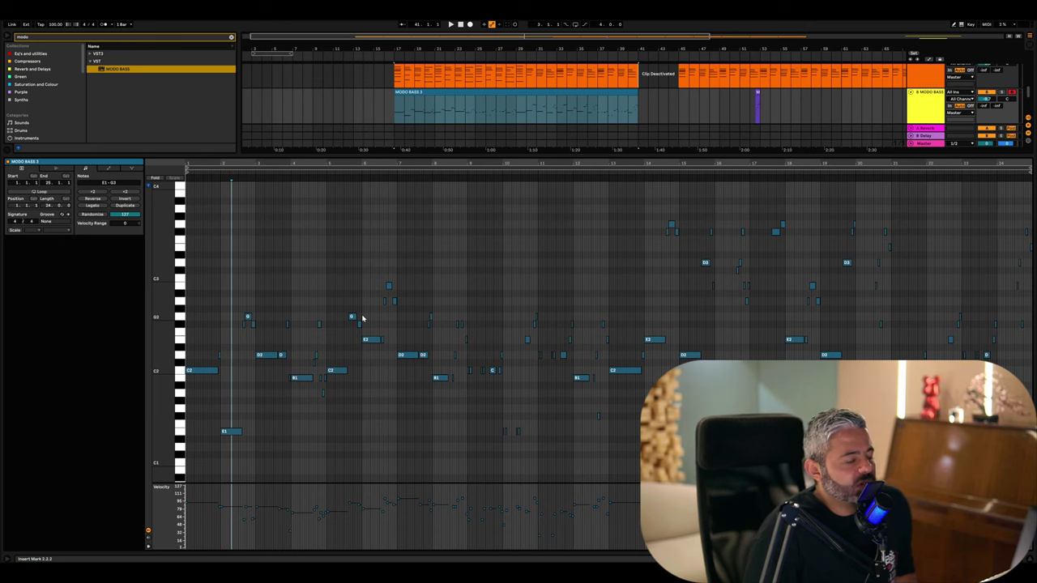
key(ctrl+alt+l)
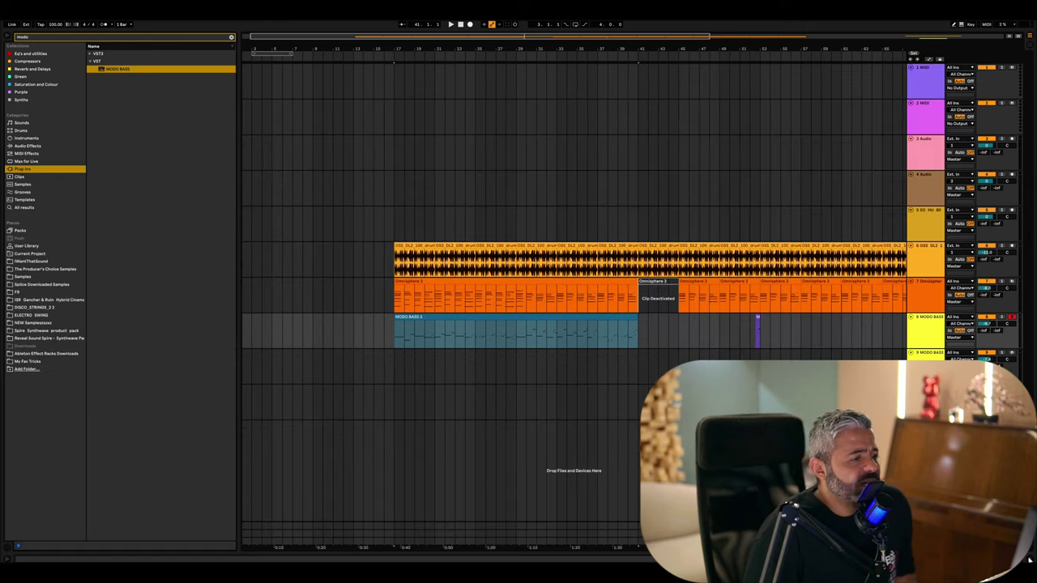
click(395, 332)
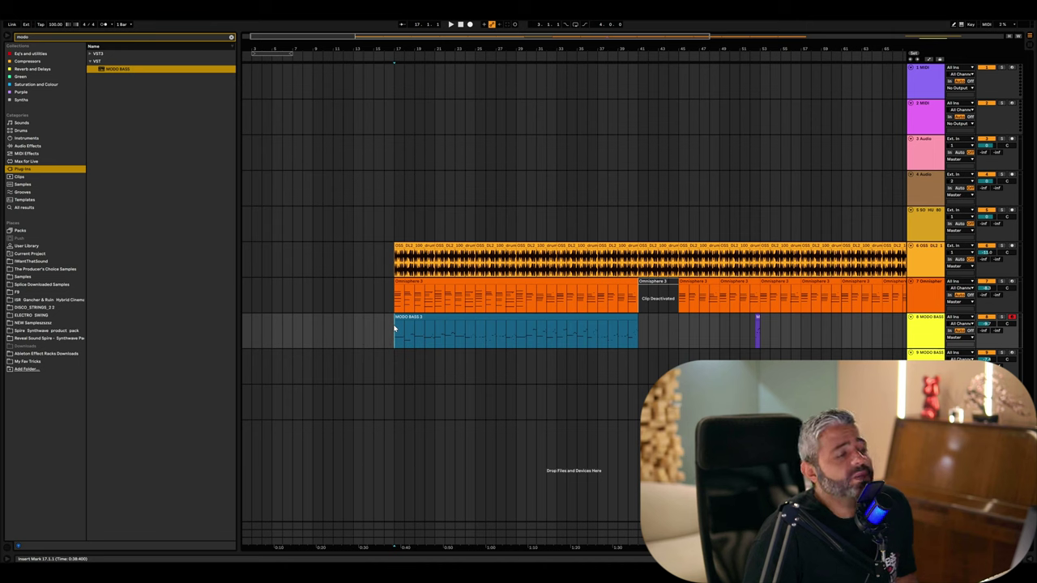
double_click(511, 318)
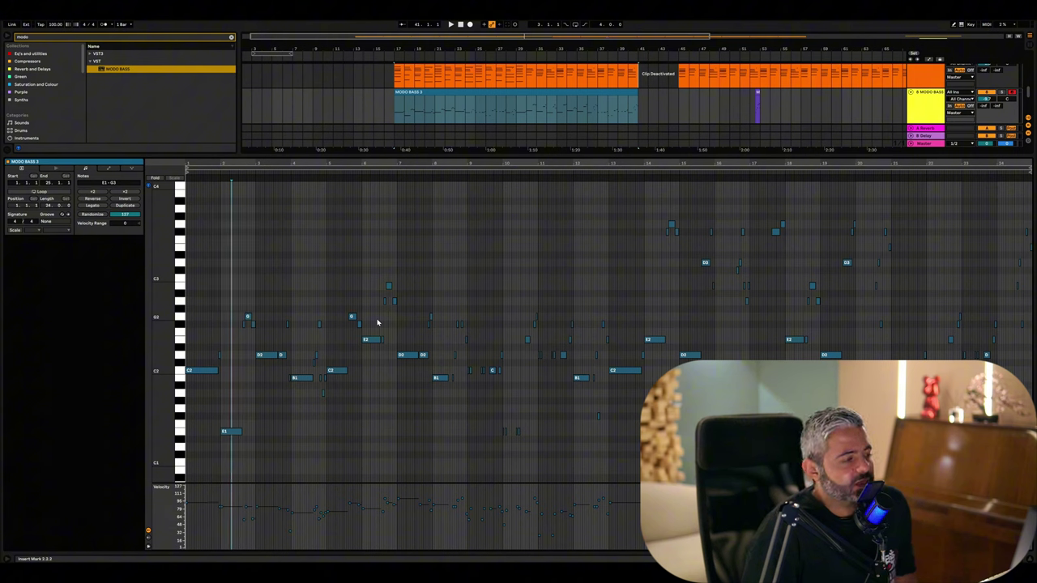
click(217, 294)
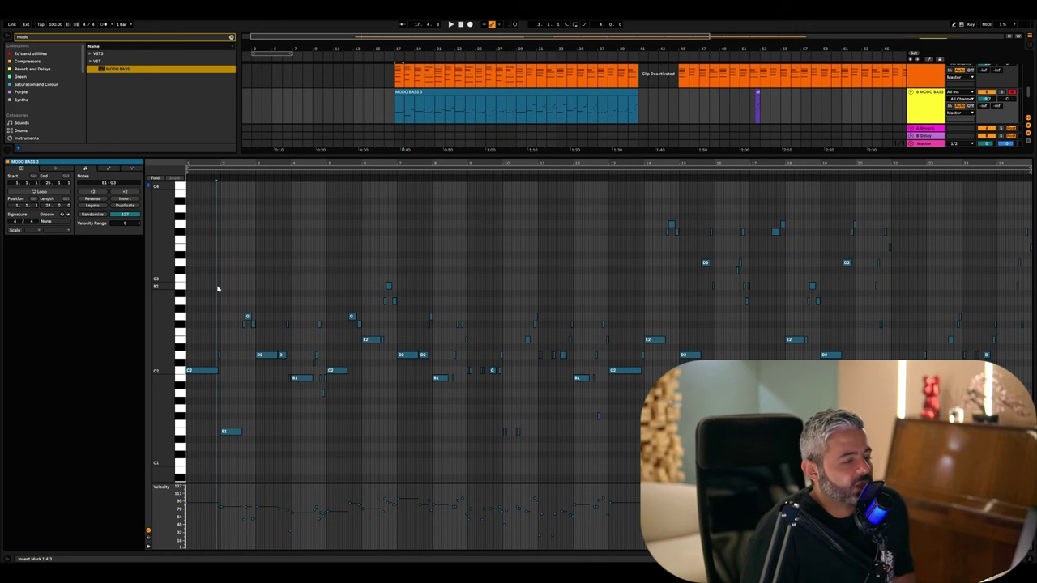
click(1032, 559)
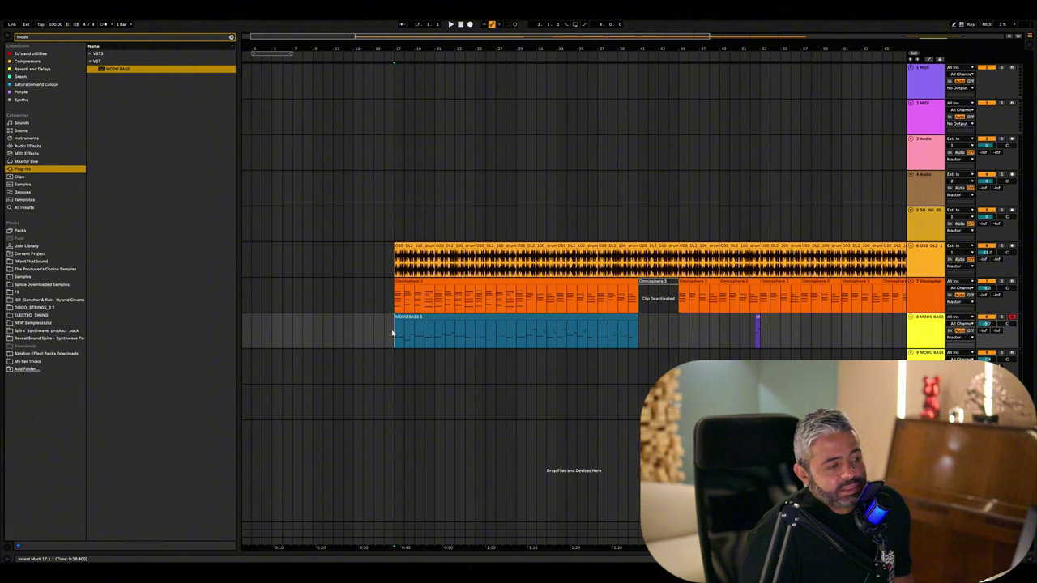
Review the extent of the MODO BASS clip from bar 17 to bar 41 and return the insert mark to bar 17
click(398, 337)
click(398, 337)
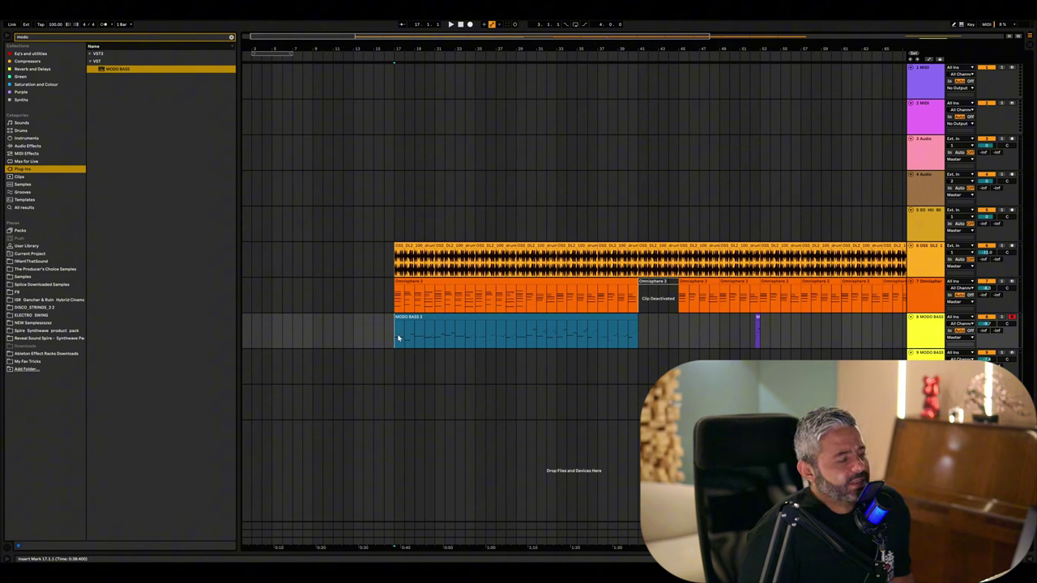
click(398, 337)
click(397, 330)
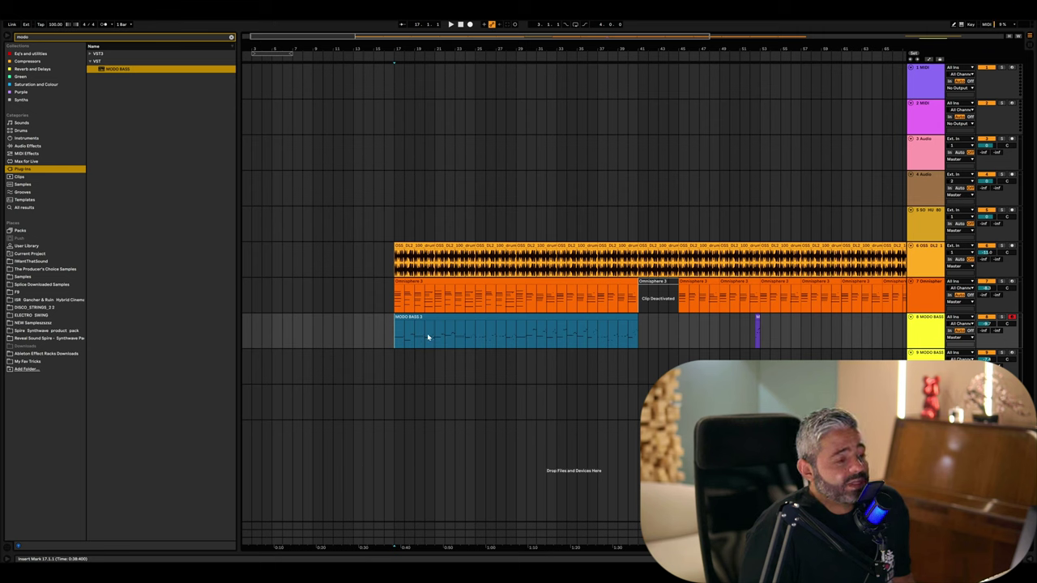
drag(427, 333, 638, 330)
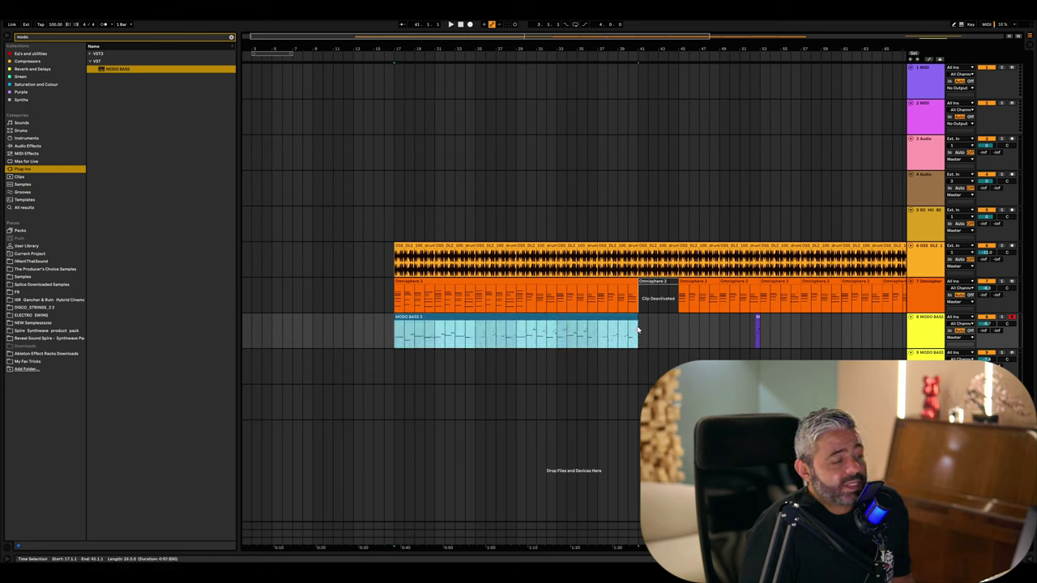
click(554, 331)
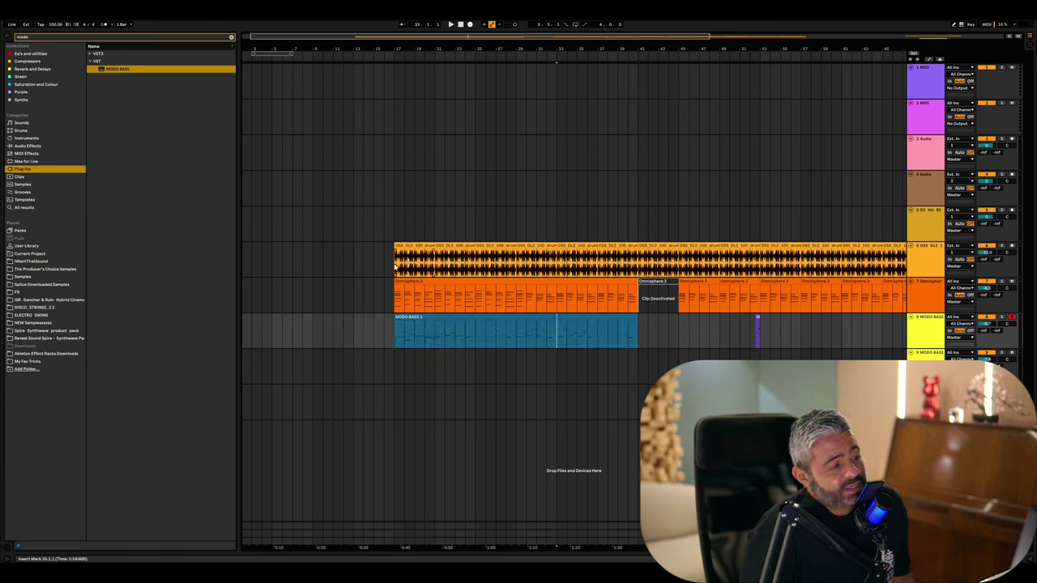
click(628, 332)
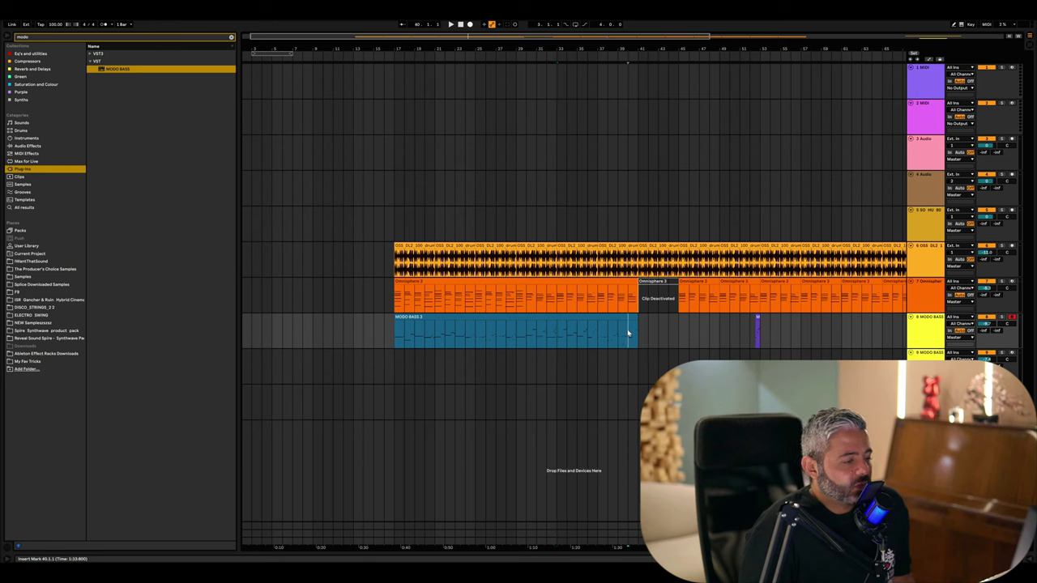
click(397, 340)
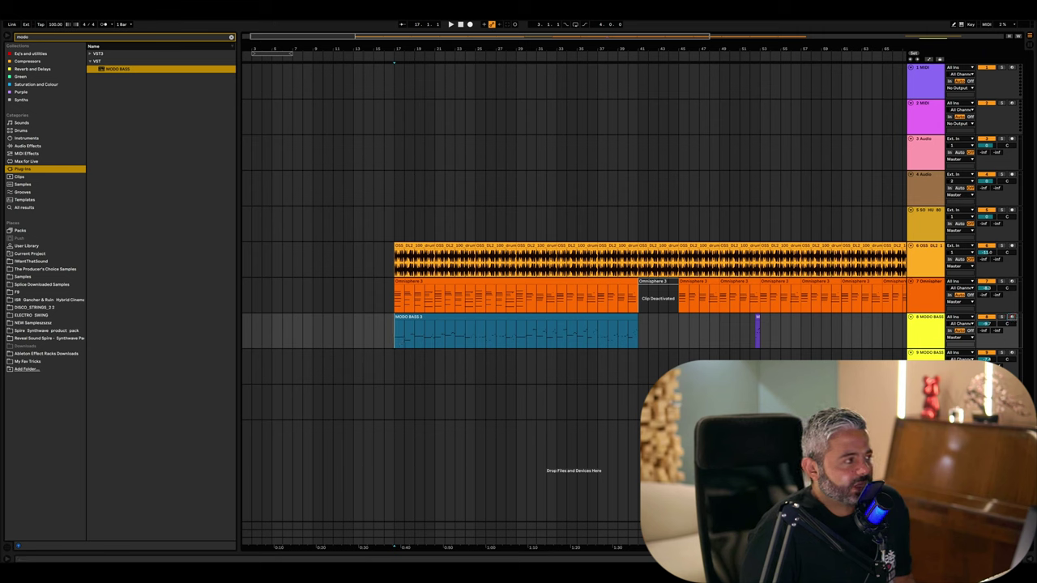
Search the plug-ins for "fab", add FabFilter Pro-Q 3 to the MODO BASS track, and set its display range to 30 dB
click(231, 37)
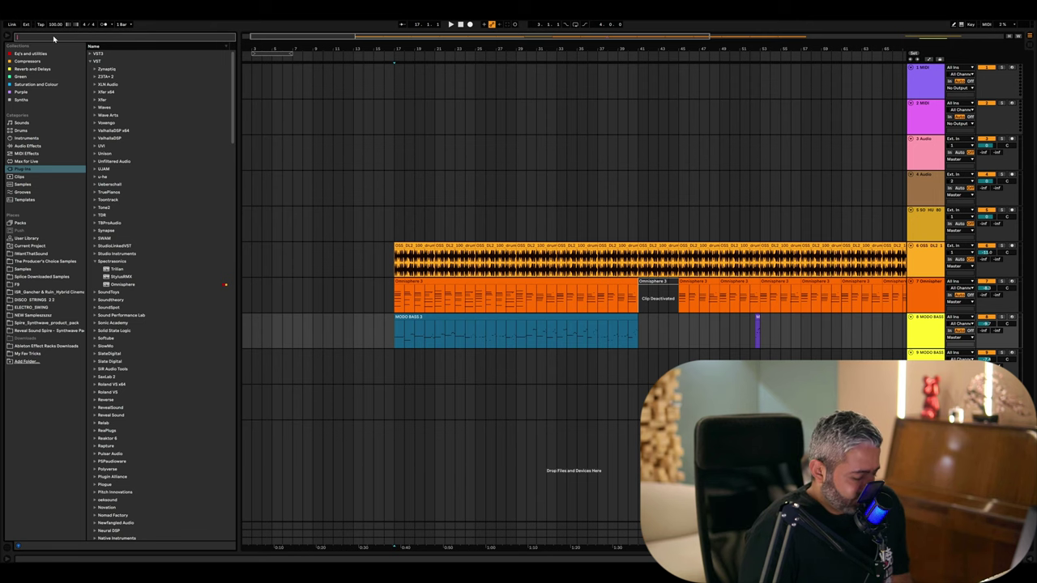
text(fab)
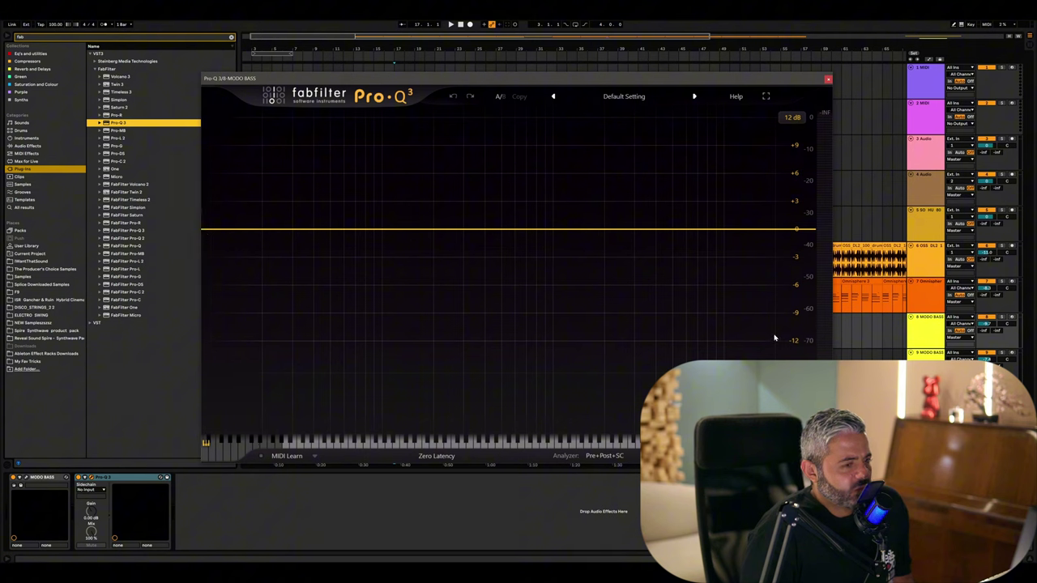
click(792, 118)
click(791, 154)
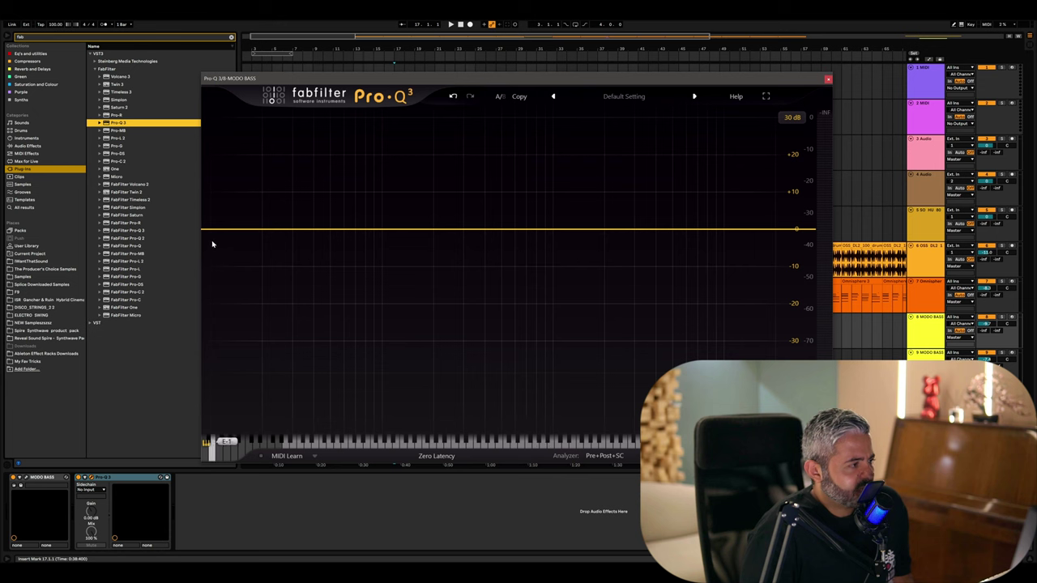
Create a Low Cut band at about 20 Hz in Pro-Q 3 and set its slope to Brickwall
double_click(243, 231)
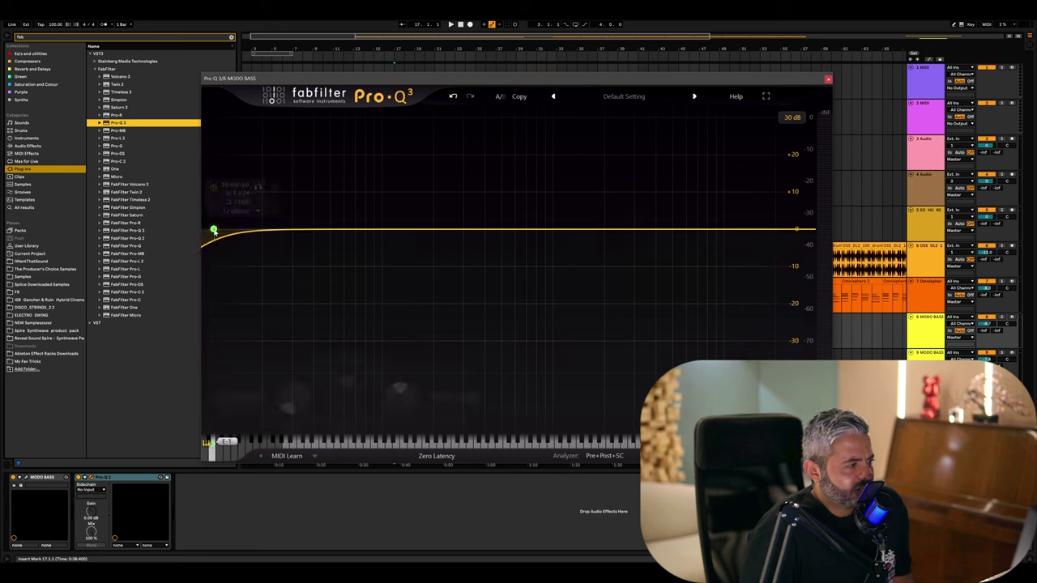
right_click(243, 230)
drag(243, 230, 215, 230)
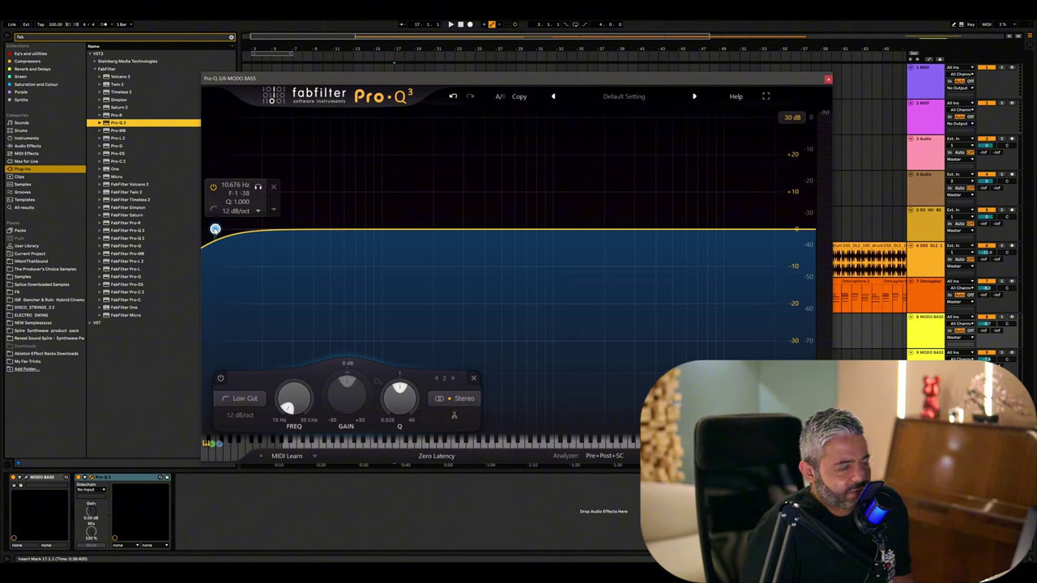
drag(215, 229, 250, 227)
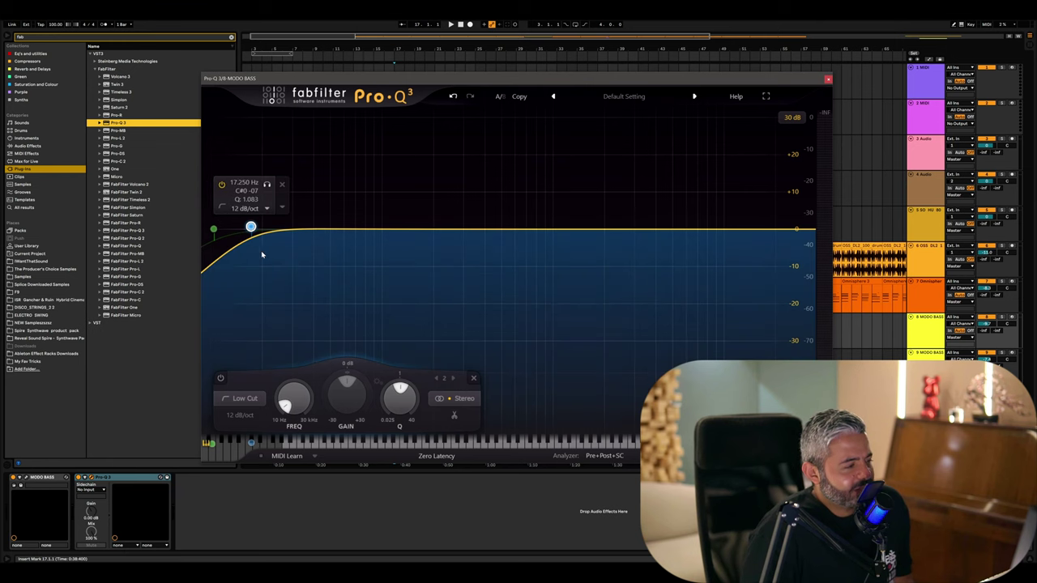
drag(251, 227, 262, 227)
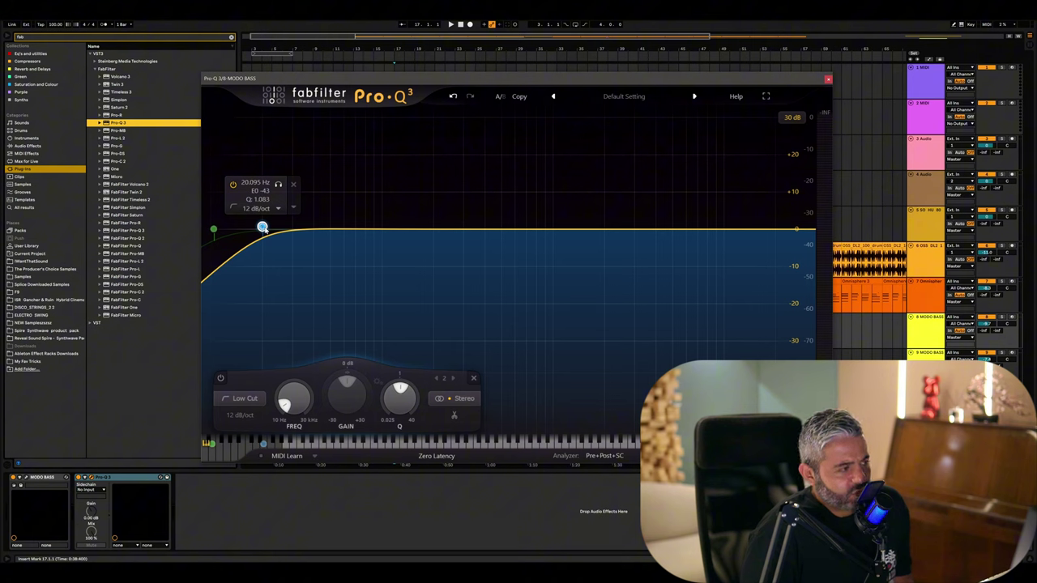
scroll(262, 228, up, 8)
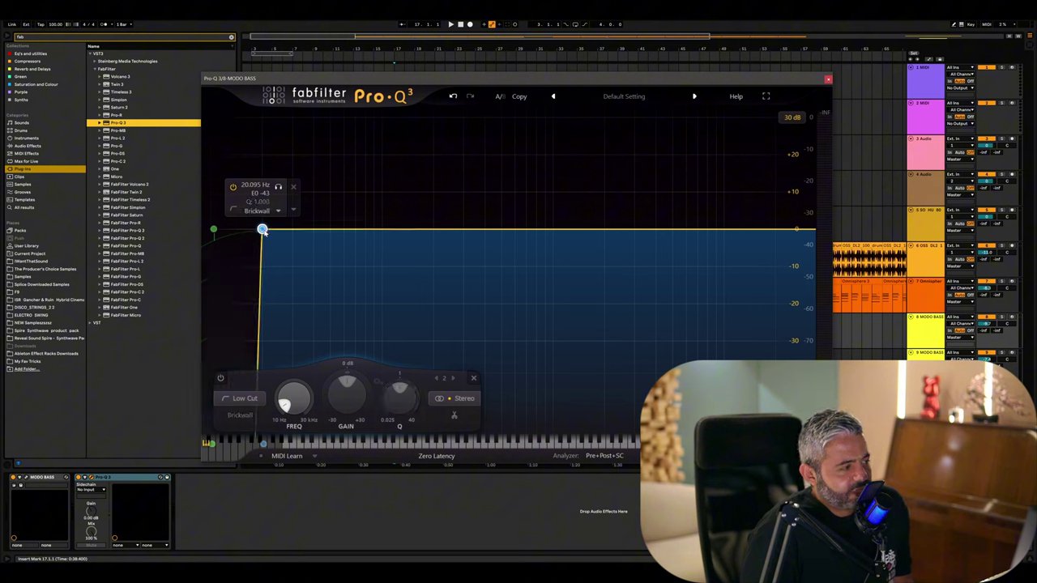
Add near-flat bell bands in the low end, including one at about 58 Hz, and place the MODO BASS window beside the EQ
click(317, 230)
mouse_move(317, 230)
mouse_down()
mouse_move(345, 227)
mouse_move(317, 230)
mouse_up()
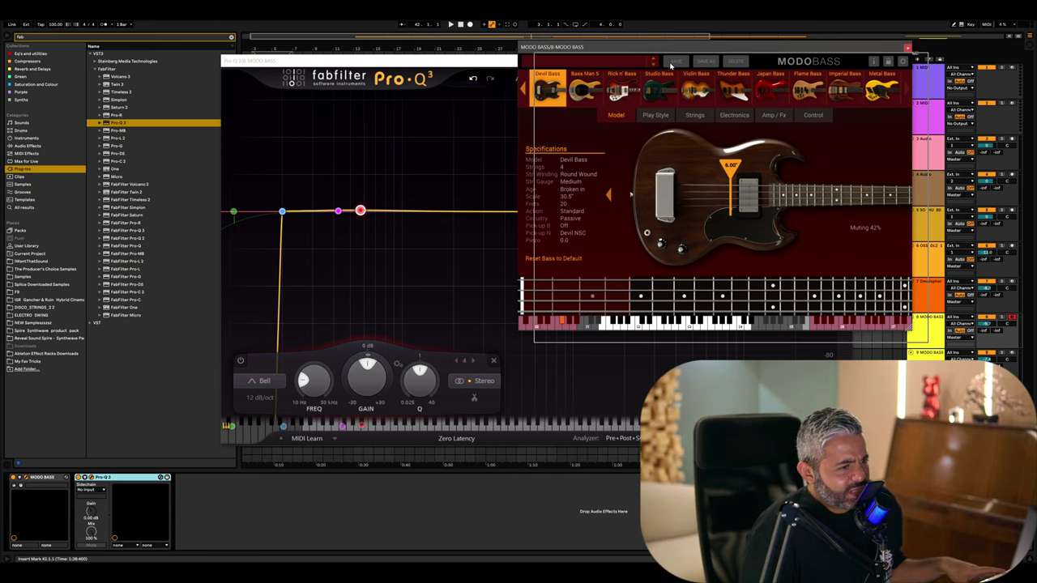
double_click(266, 50)
double_click(646, 57)
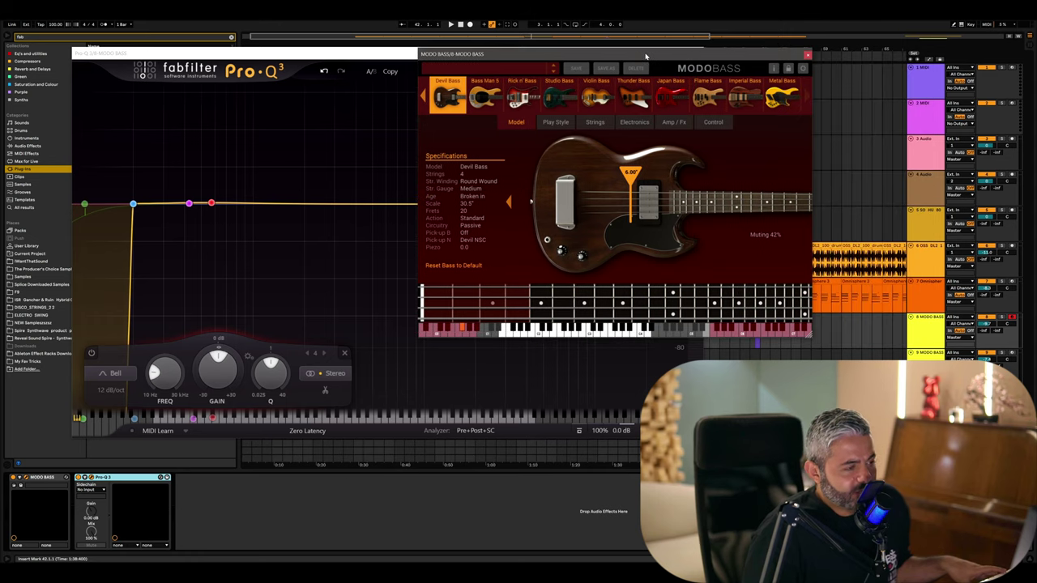
click(211, 204)
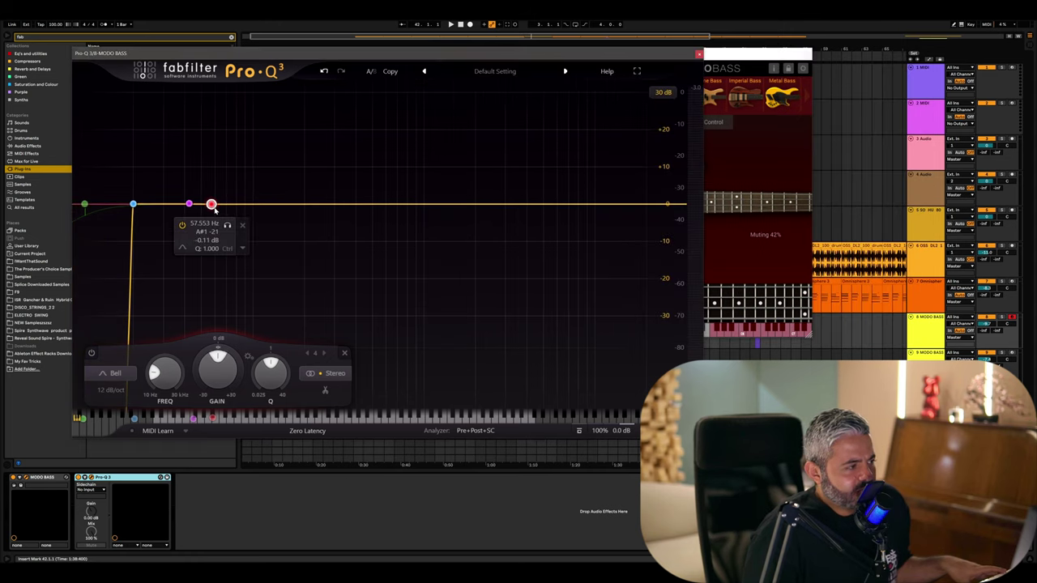
drag(705, 55, 821, 58)
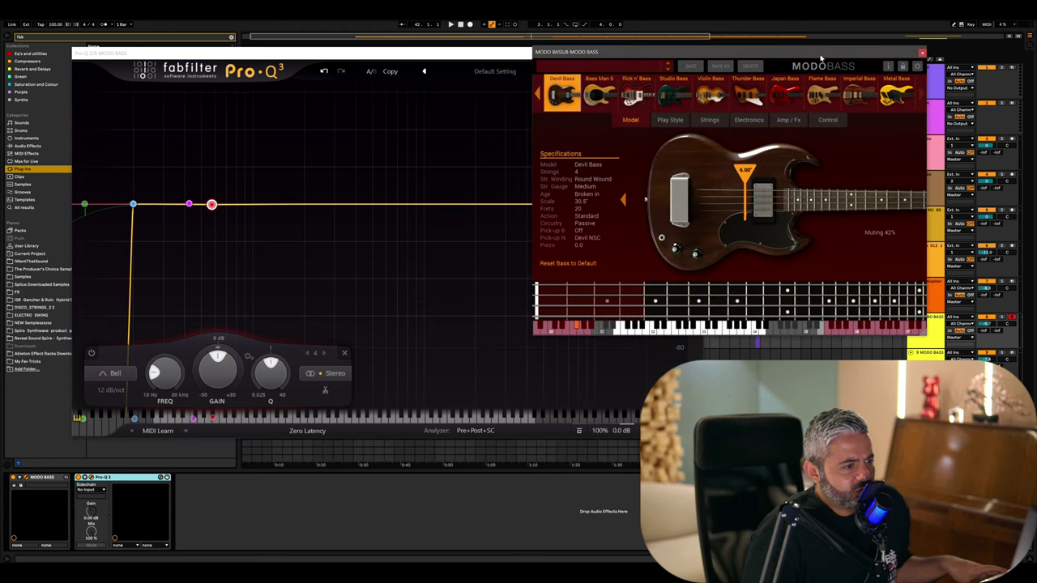
Play a low note on the MODO BASS keyboard and mark its strongest peak with a bell band at about 82 Hz, +0.22 dB
click(616, 331)
click(616, 331)
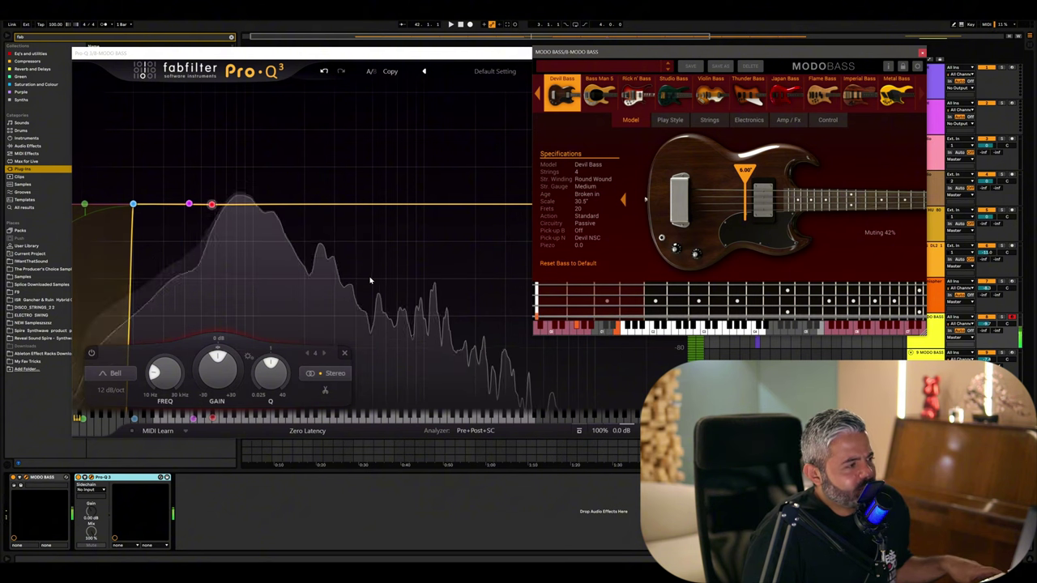
click(239, 185)
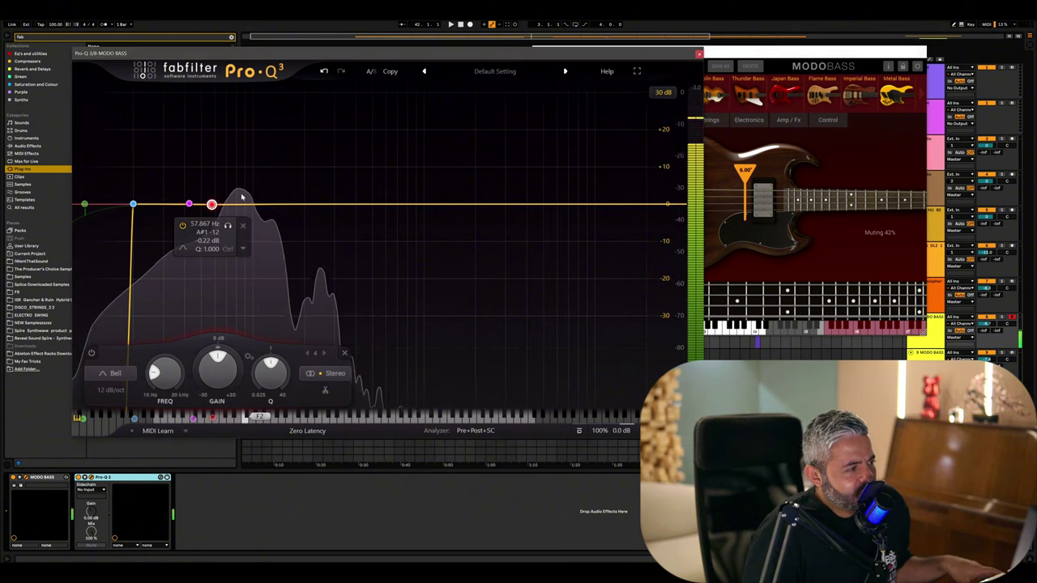
double_click(238, 185)
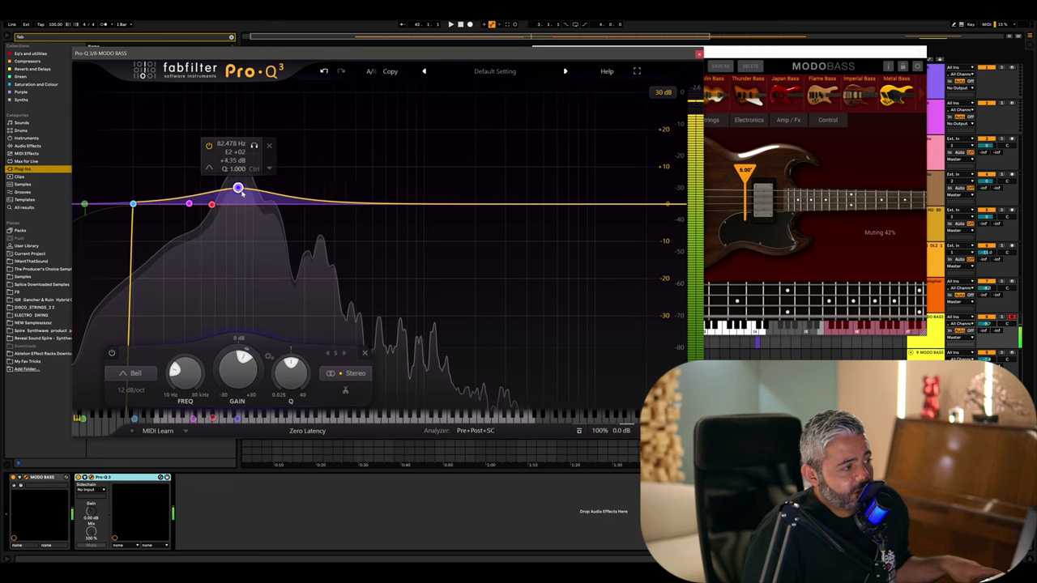
drag(239, 185, 238, 206)
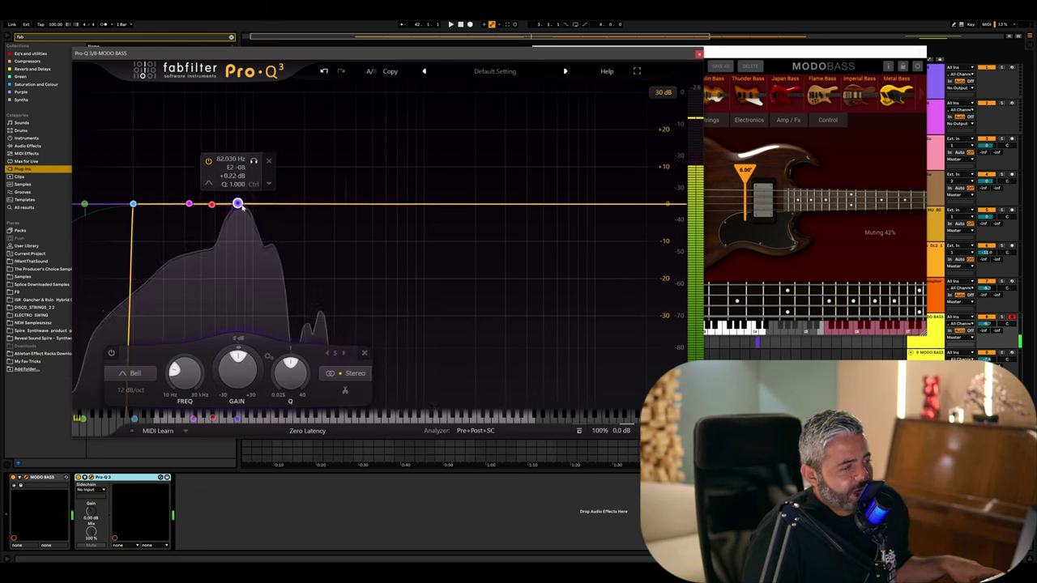
Disable the bell band at about 58 Hz and set the 82 Hz band's gain to 0 dB
right_click(211, 204)
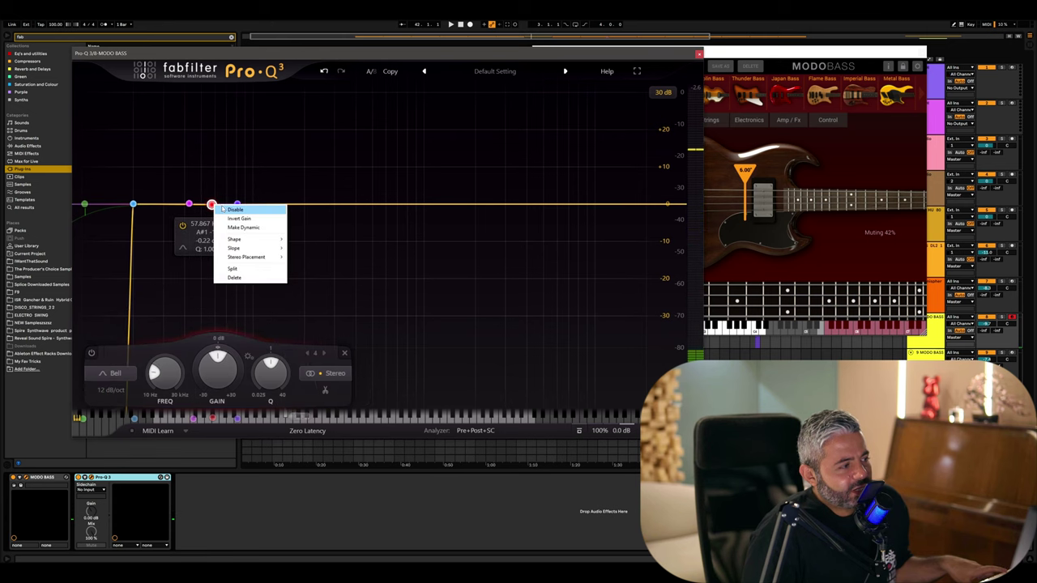
click(214, 207)
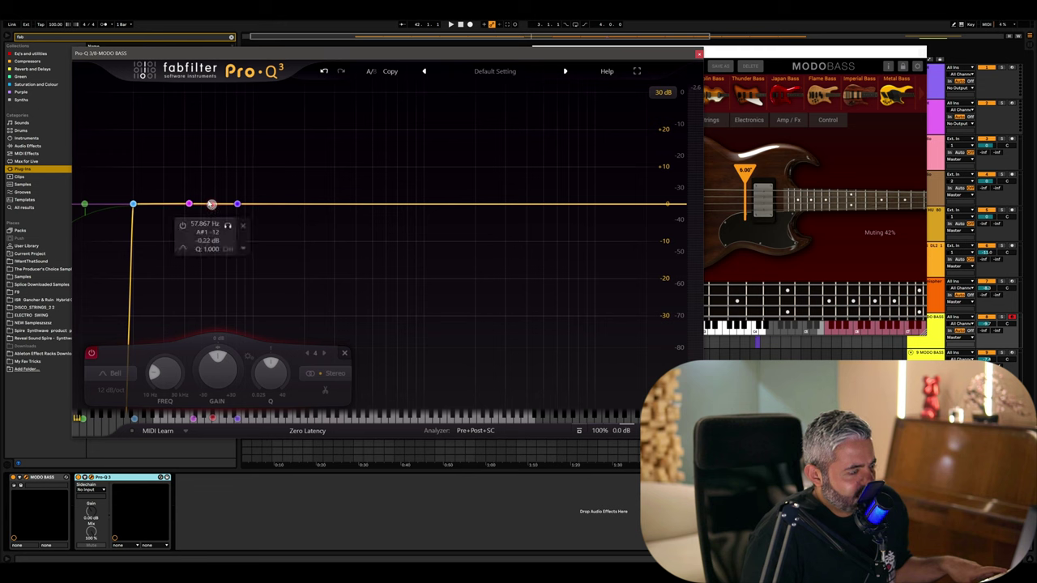
click(236, 204)
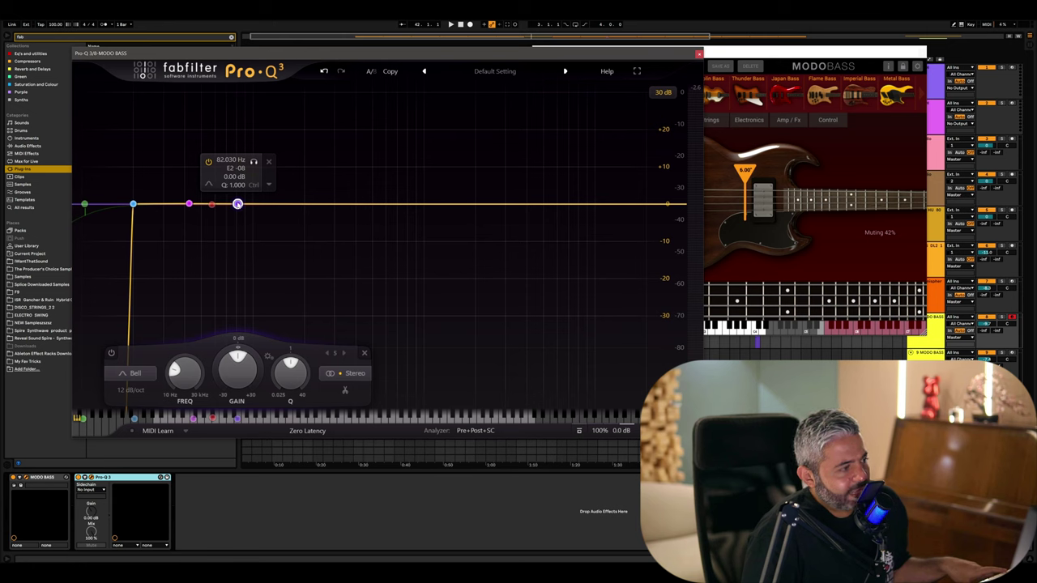
drag(345, 209, 240, 208)
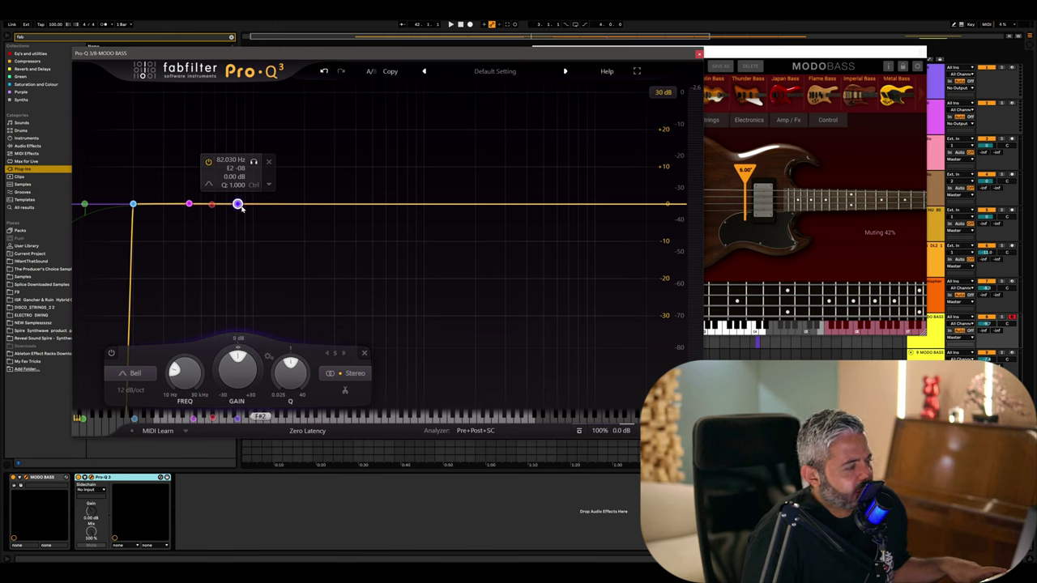
Delete the disabled bell band at about 58 Hz and move the 82 Hz band to about 125 Hz, +0.11 dB
click(188, 204)
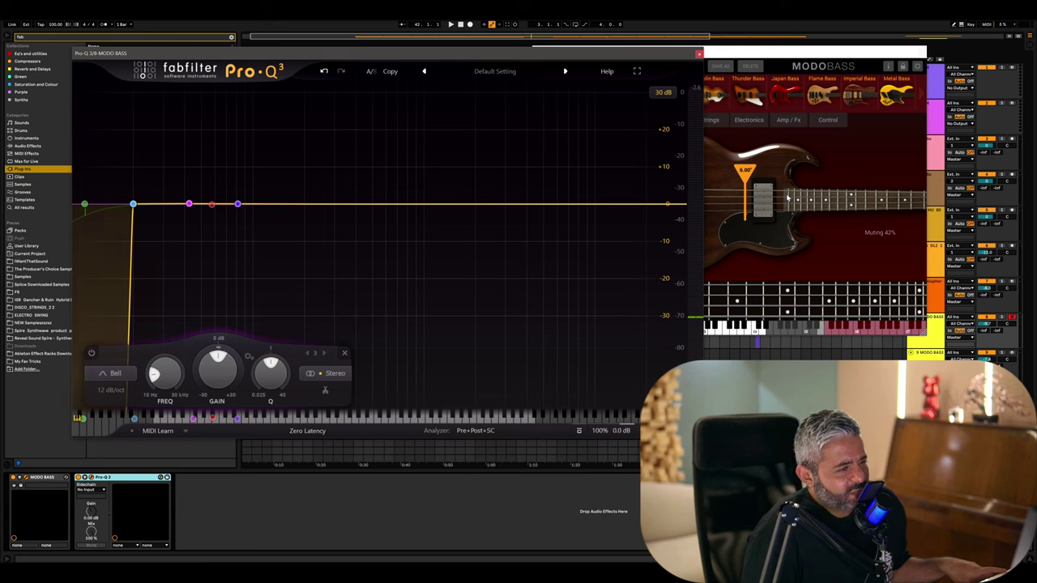
right_click(212, 203)
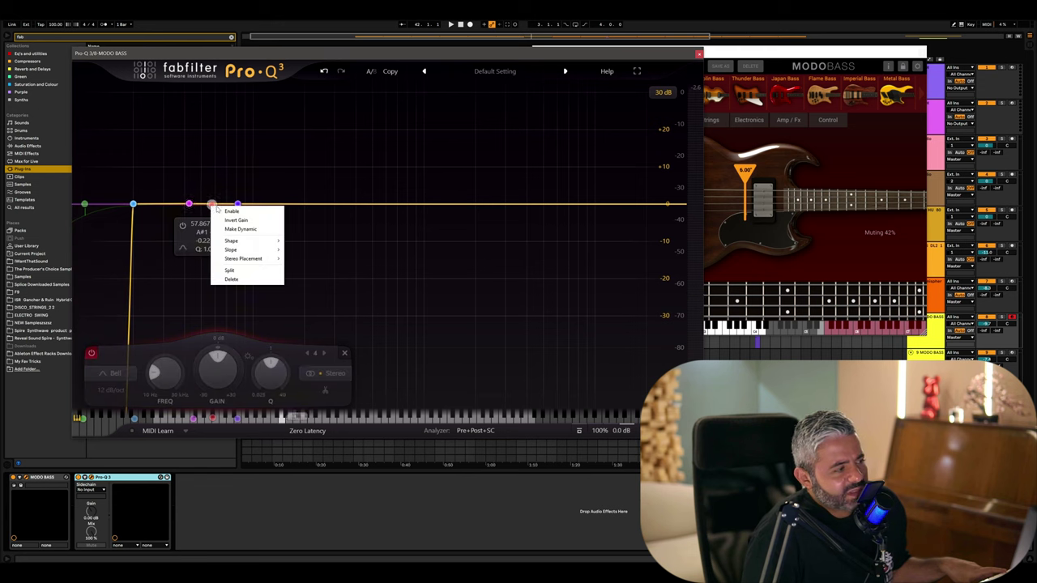
click(231, 279)
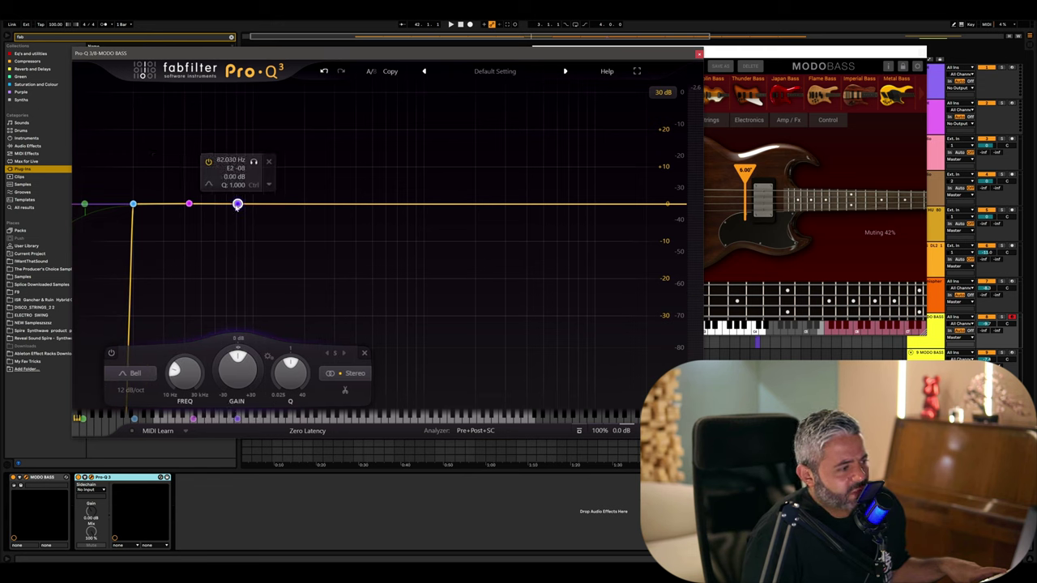
drag(238, 204, 268, 203)
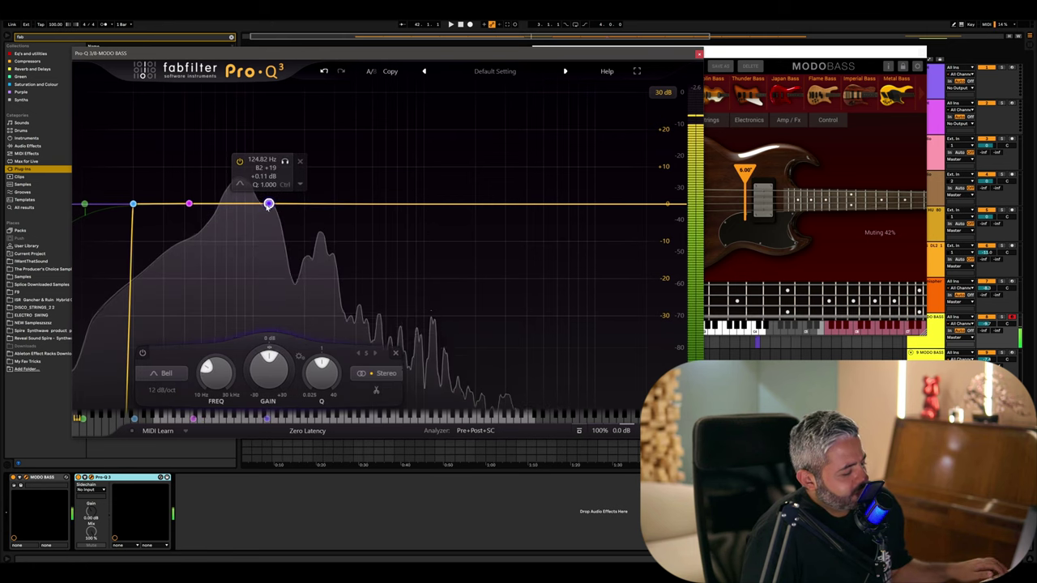
Add a bell band, mark the played note's peak at about 164 Hz, +1.20 dB, and move the band to about 126 Hz, -0.22 dB
click(286, 204)
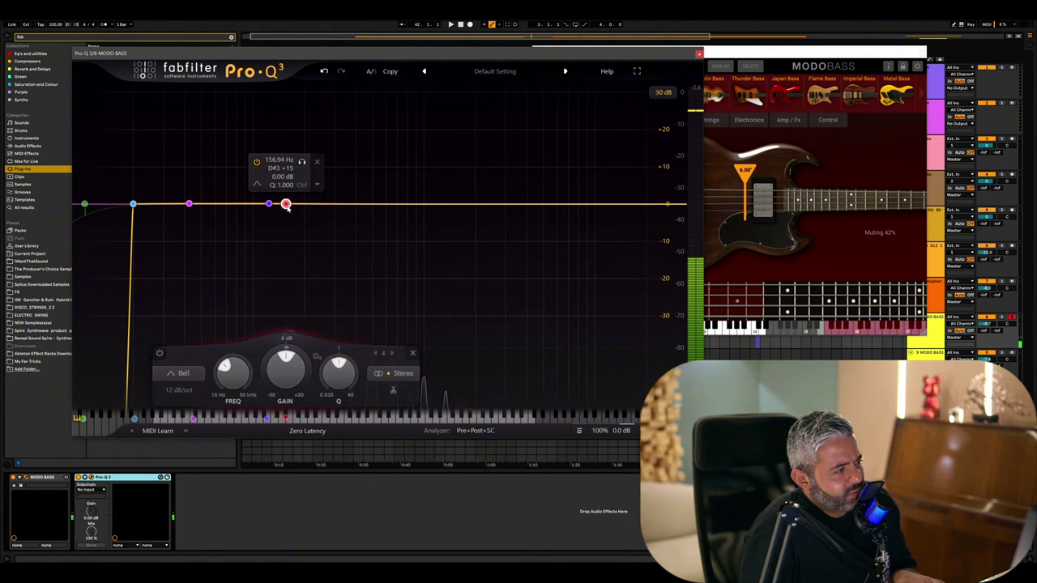
drag(286, 204, 290, 200)
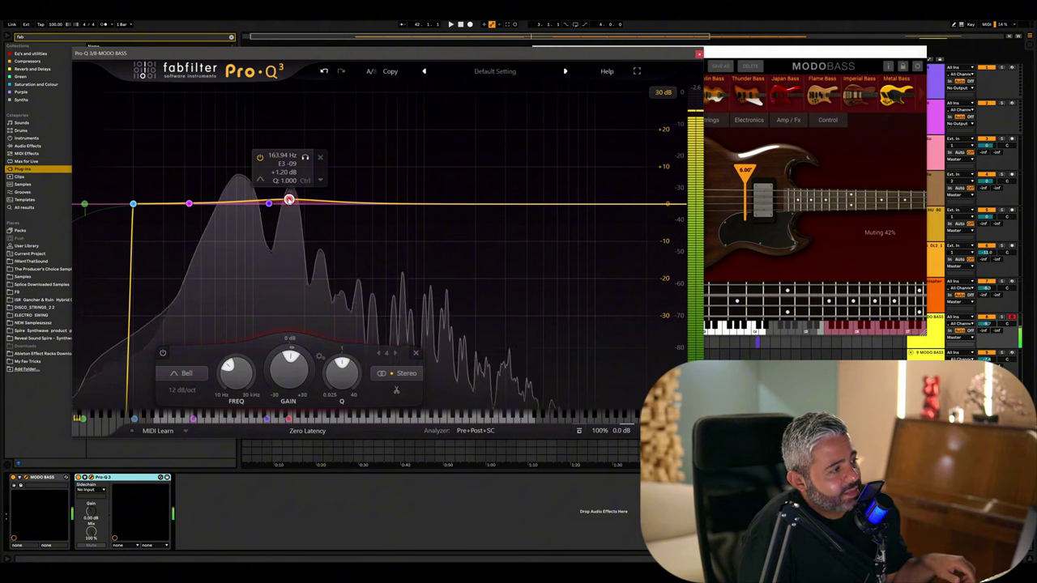
mouse_move(288, 200)
mouse_down()
mouse_move(239, 201)
mouse_move(270, 204)
mouse_up()
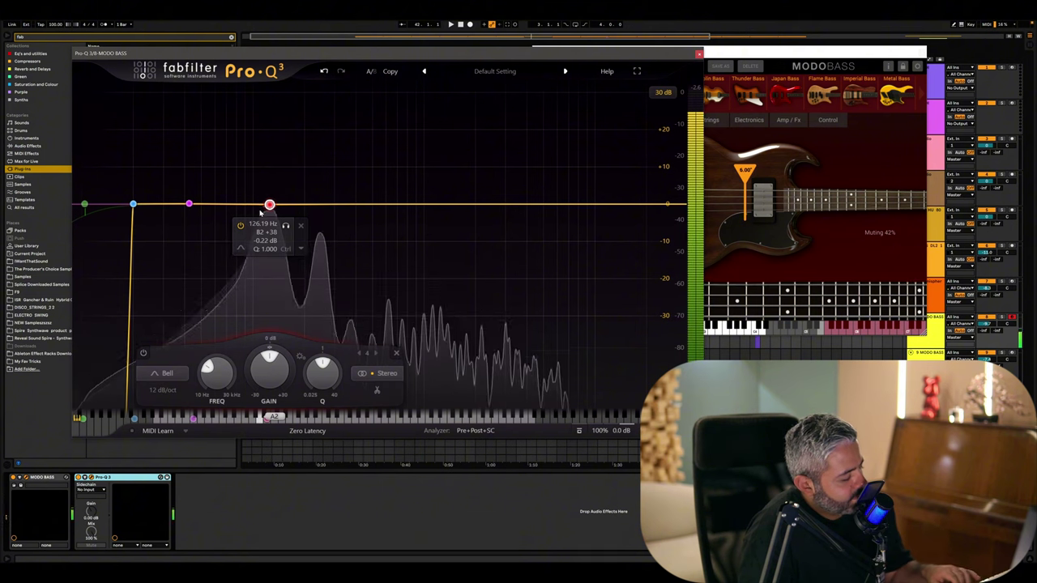
Set the purple bell band to about 125.5 Hz with 0 dB gain and close the Pro-Q 3 window
click(189, 204)
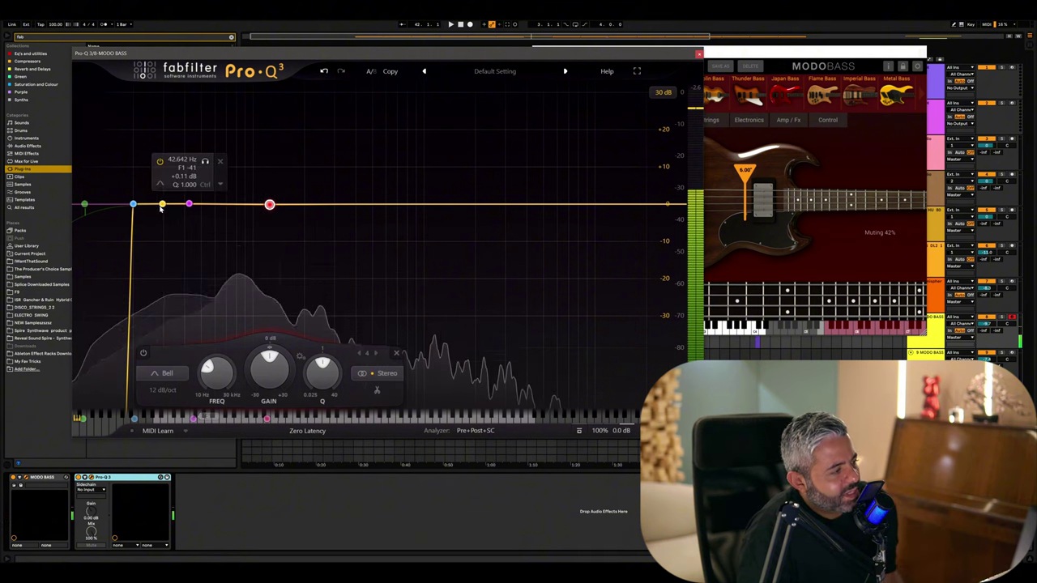
click(269, 203)
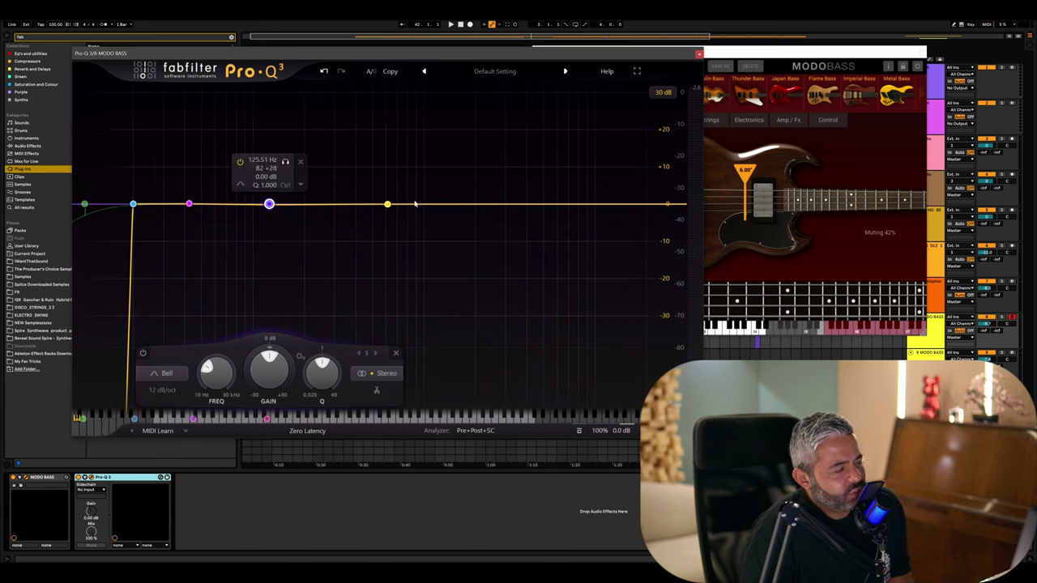
click(700, 56)
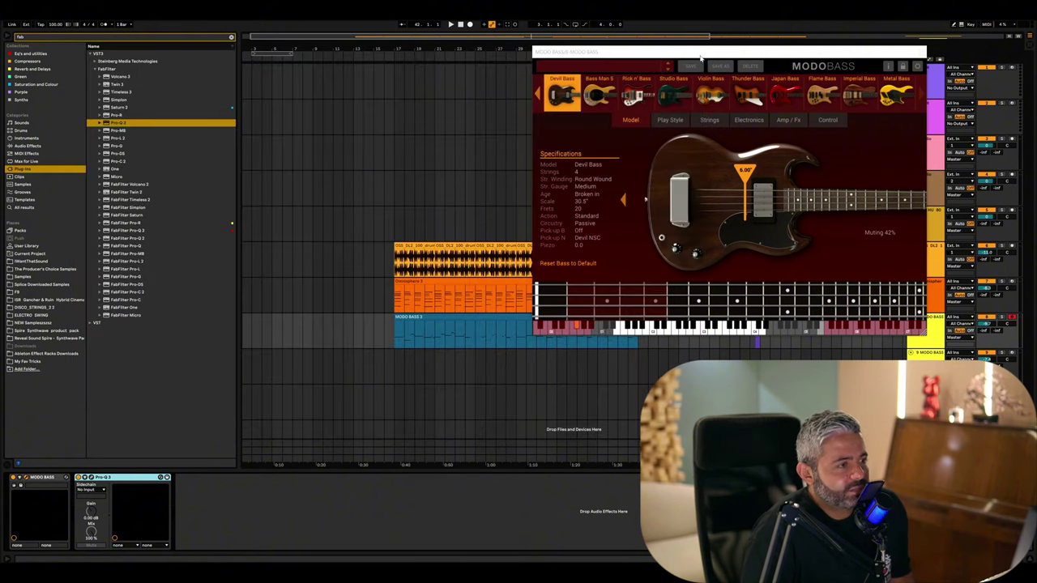